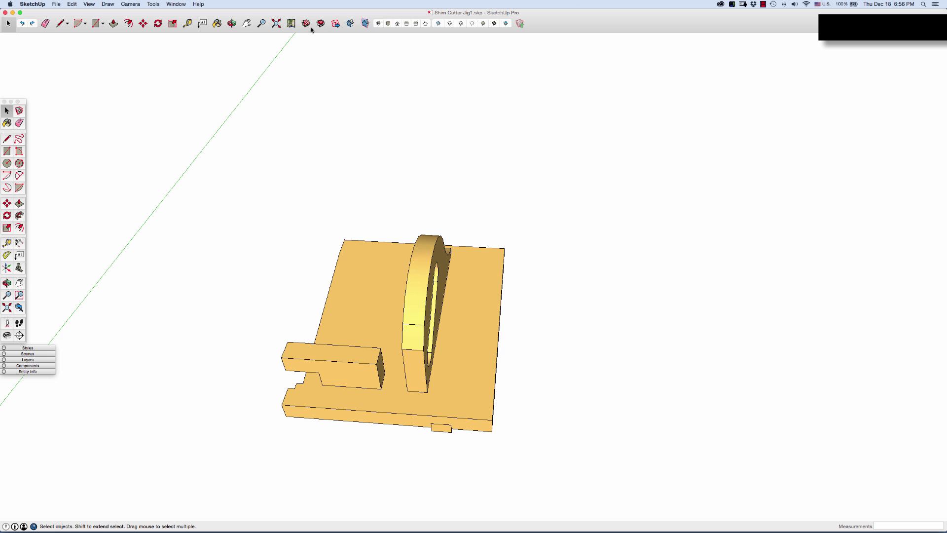
# Step: Search 3D Warehouse for the author's username and open the Shim Cutter Jig model
pyautogui.click(309, 26)
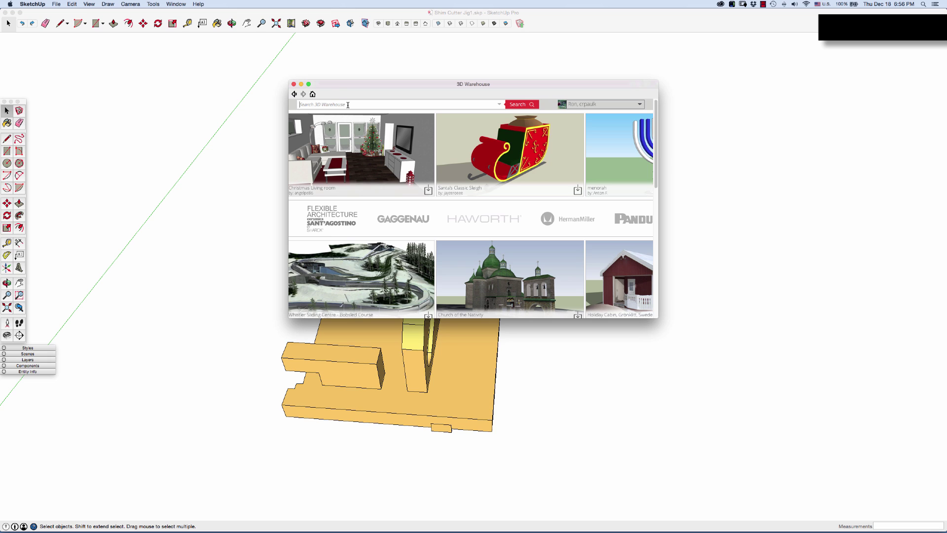
pyautogui.write('crpaulk')
pyautogui.press('Return')
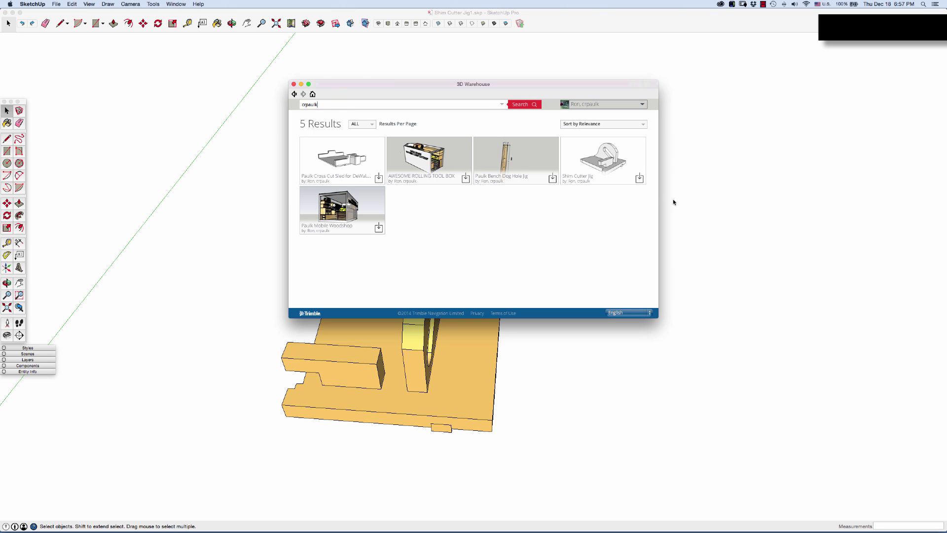
pyautogui.click(619, 175)
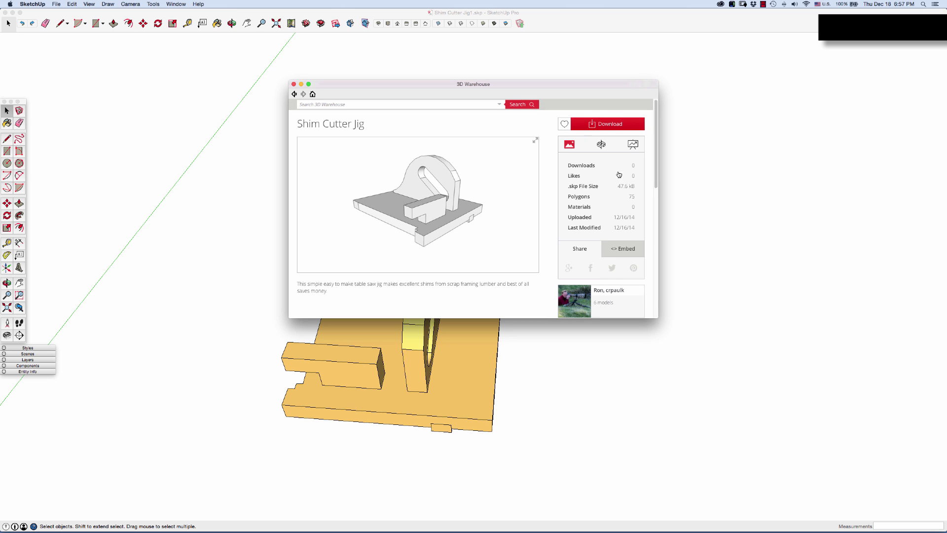
# Step: Load the Shim Cutter Jig directly into the model beside the existing jig and delete that loaded copy
pyautogui.click(620, 141)
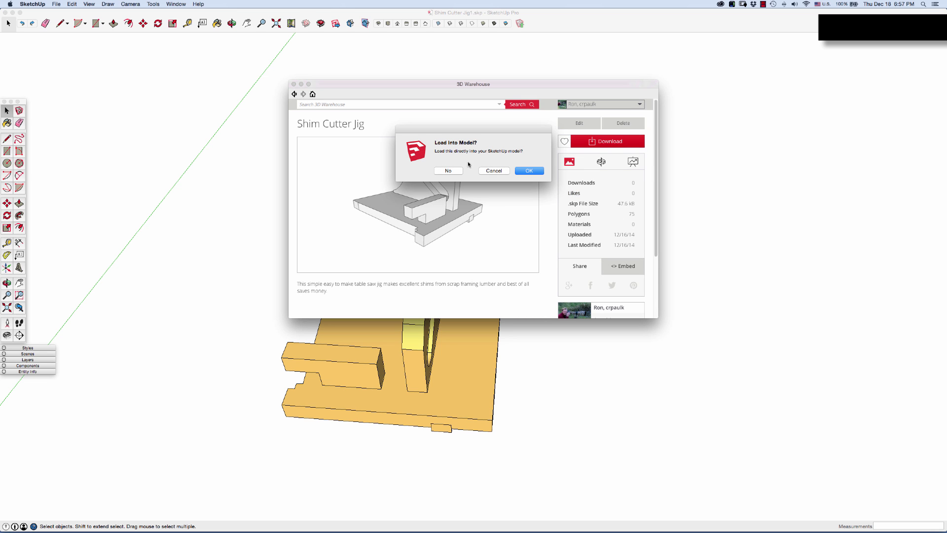
pyautogui.click(527, 170)
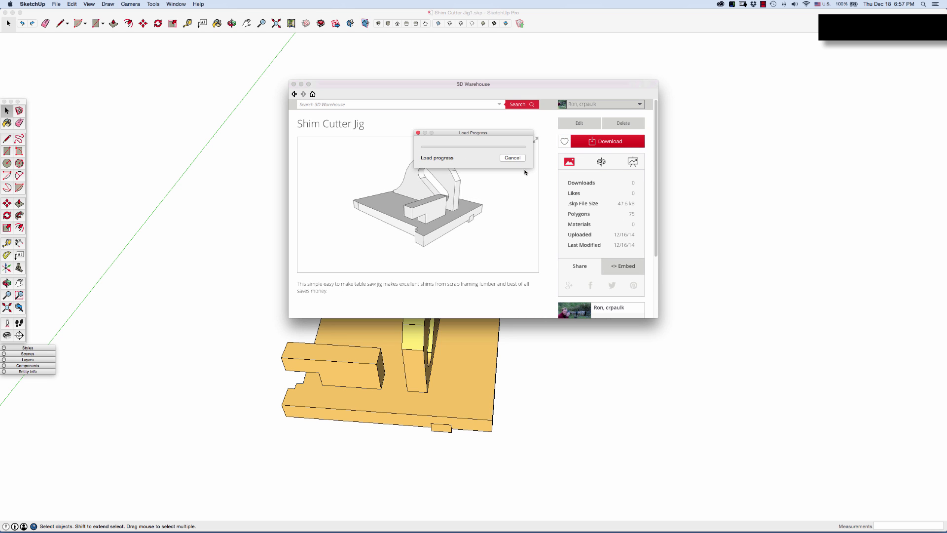
pyautogui.click(613, 276)
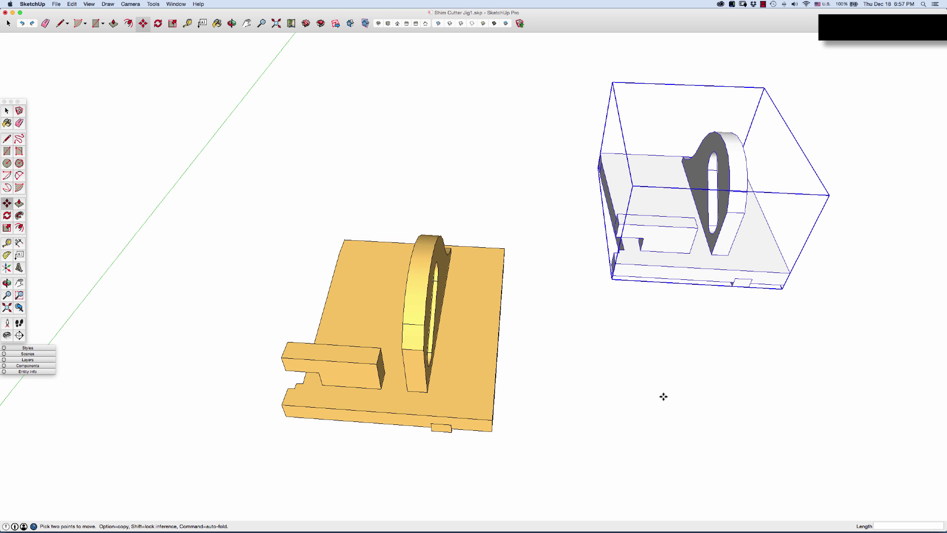
pyautogui.press('space')
pyautogui.click(681, 375)
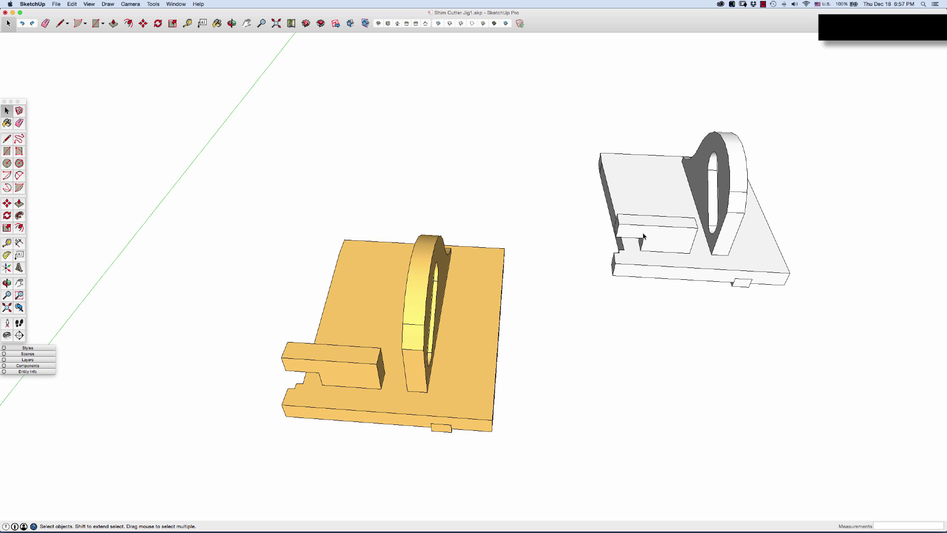
pyautogui.click(665, 252)
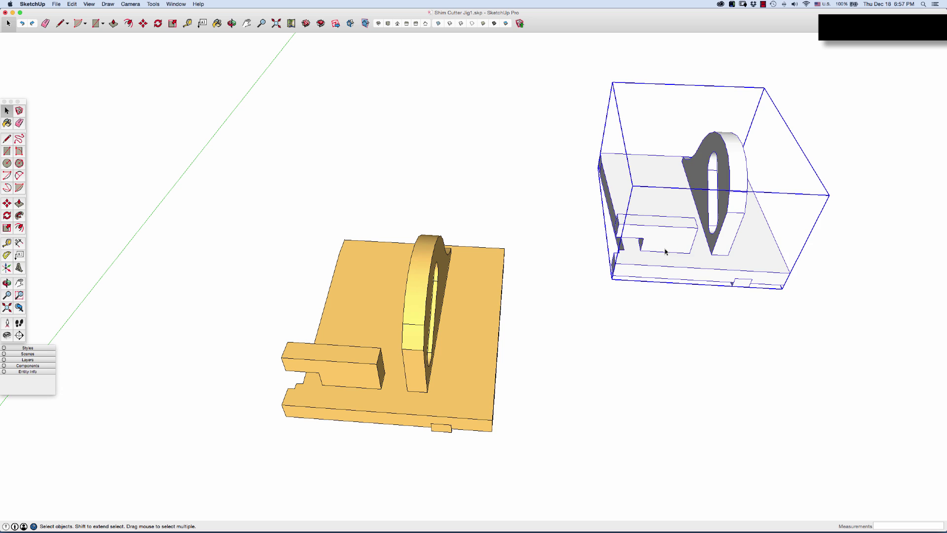
pyautogui.press('Delete')
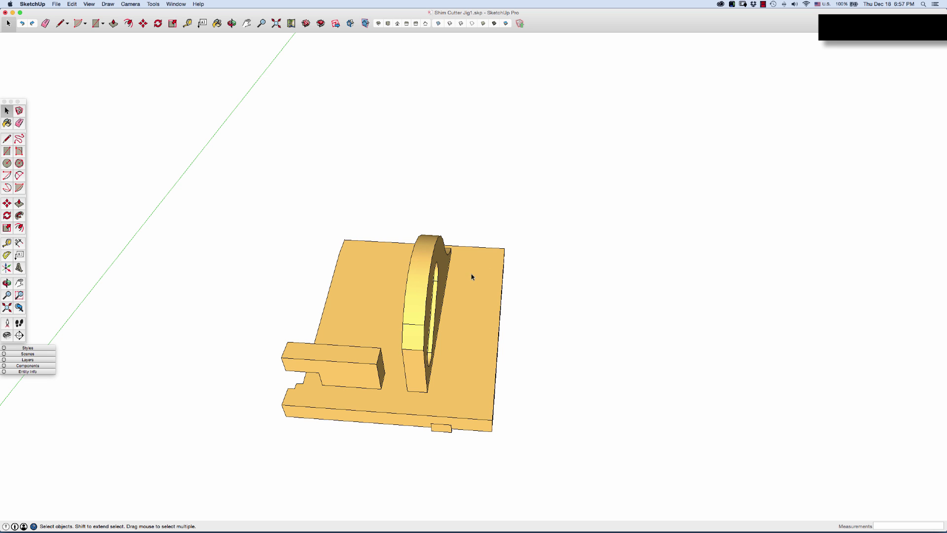
# Step: In top view, draw a 12 by 9.5 inch rectangle beside the existing jig
pyautogui.scroll(-3, 375, 289)
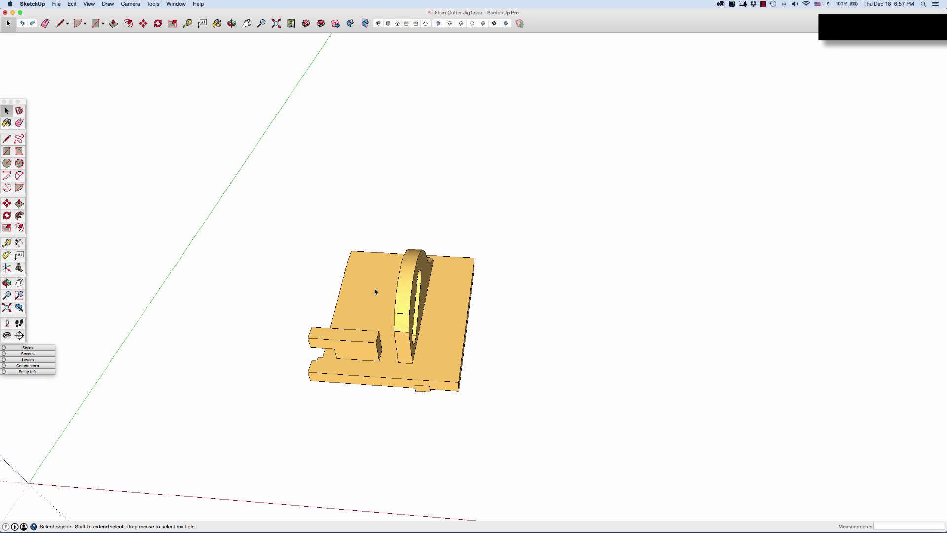
pyautogui.scroll(-2, 381, 298)
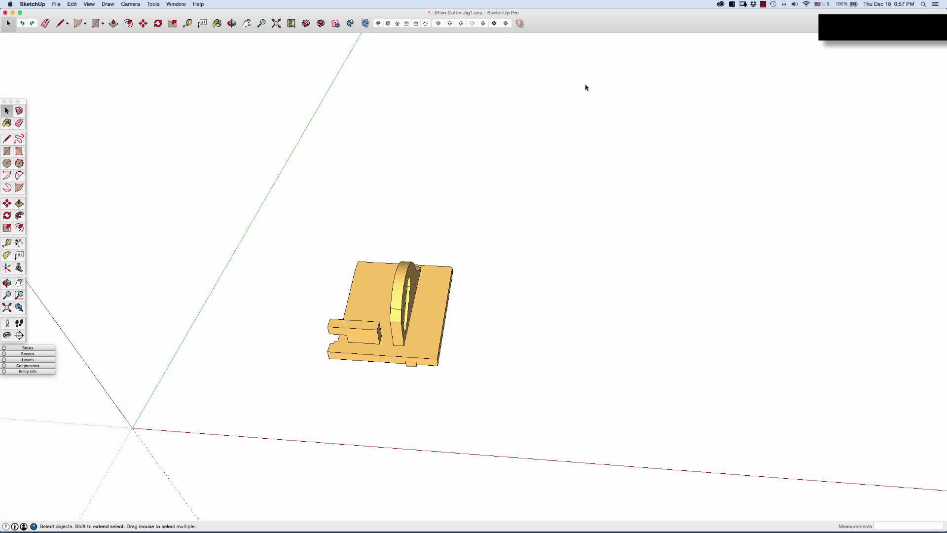
pyautogui.click(389, 24)
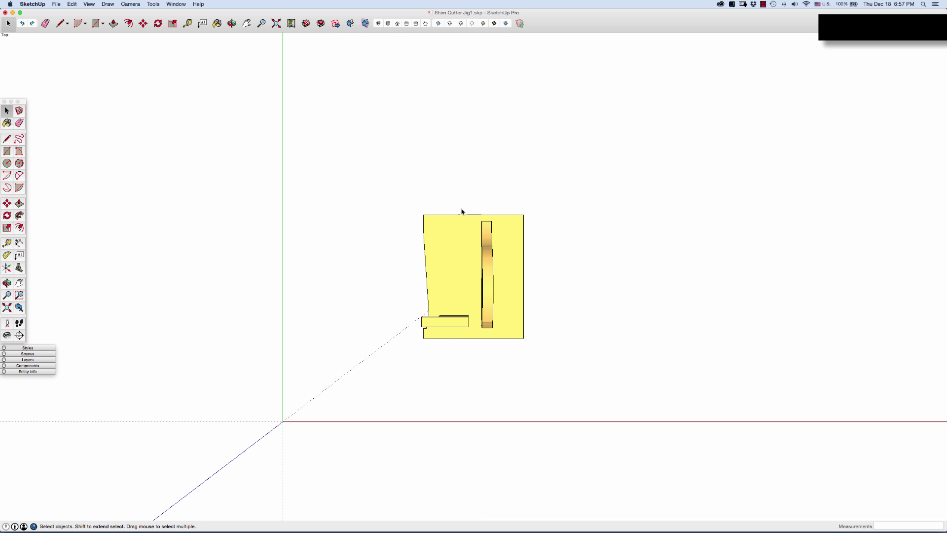
pyautogui.scroll(3, 705, 248)
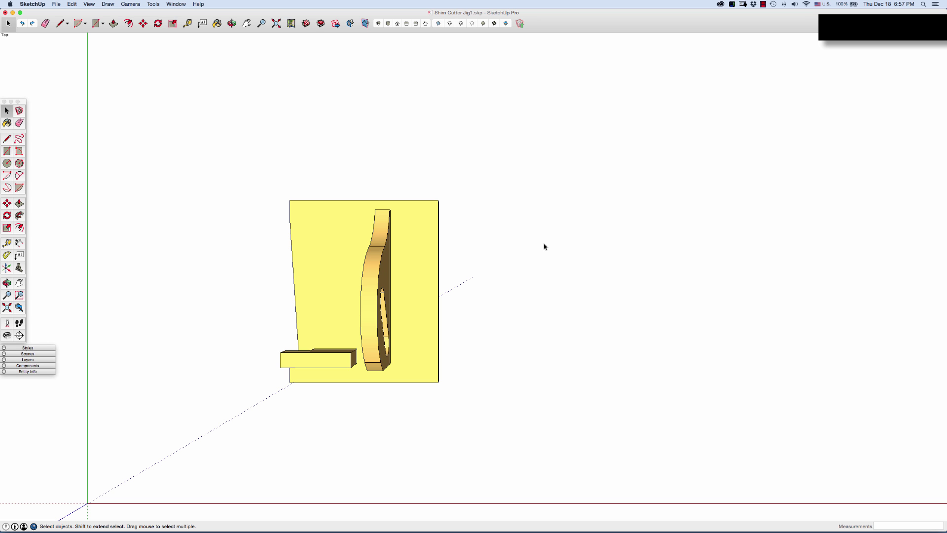
pyautogui.press('r')
pyautogui.click(535, 376)
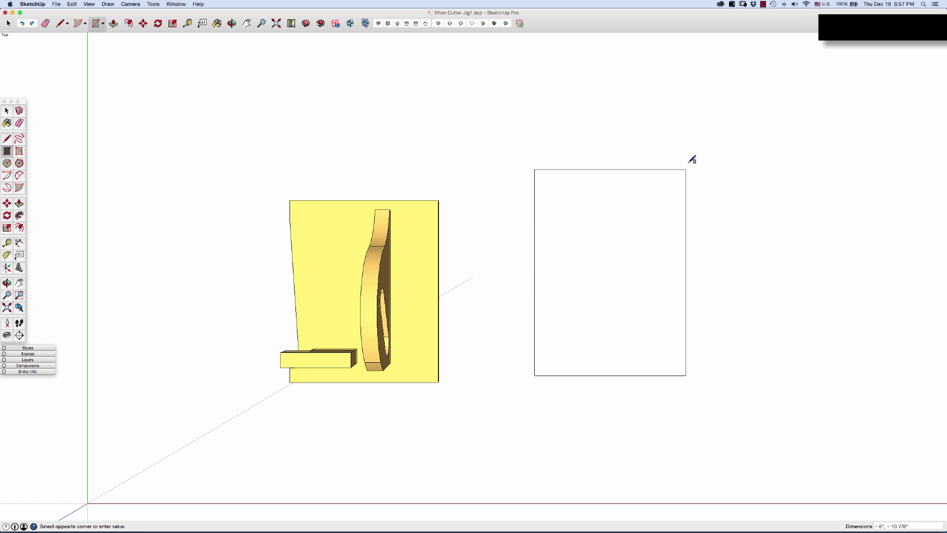
pyautogui.click(699, 194)
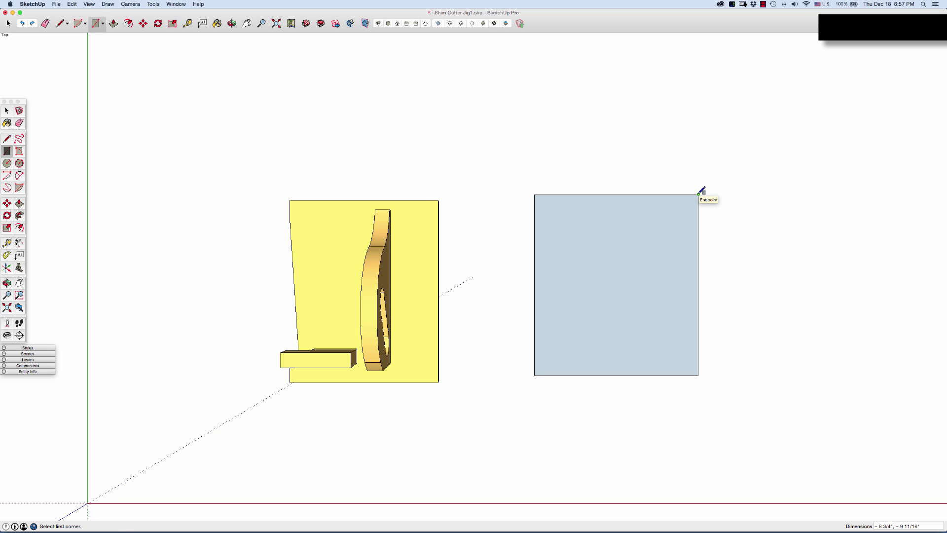
pyautogui.write('12,9.5')
pyautogui.press('Return')
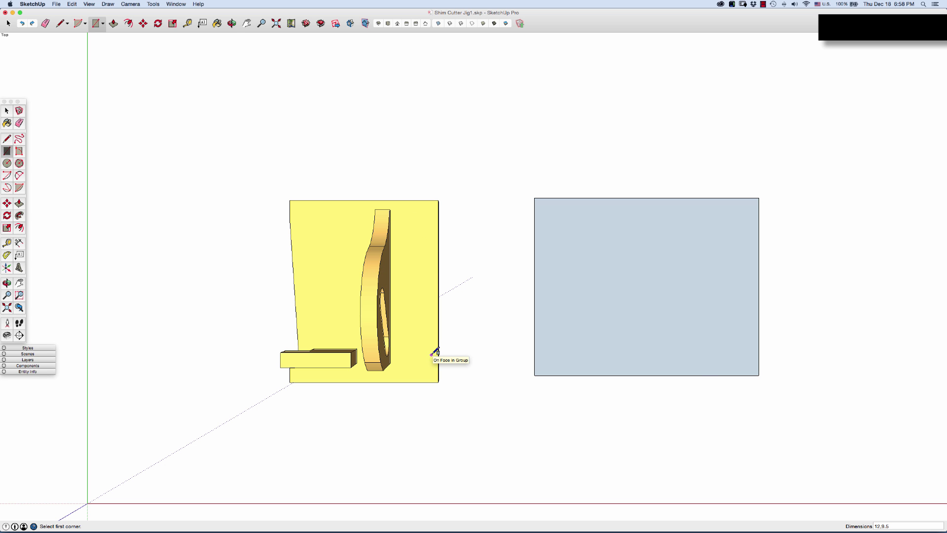
# Step: Measure the existing jig base's width and the distance from its back edge to the start of the taper
pyautogui.moveTo(433, 355); pyautogui.dragTo(399, 495, button='middle')
pyautogui.moveTo(397, 421); pyautogui.dragTo(384, 383, button='middle')
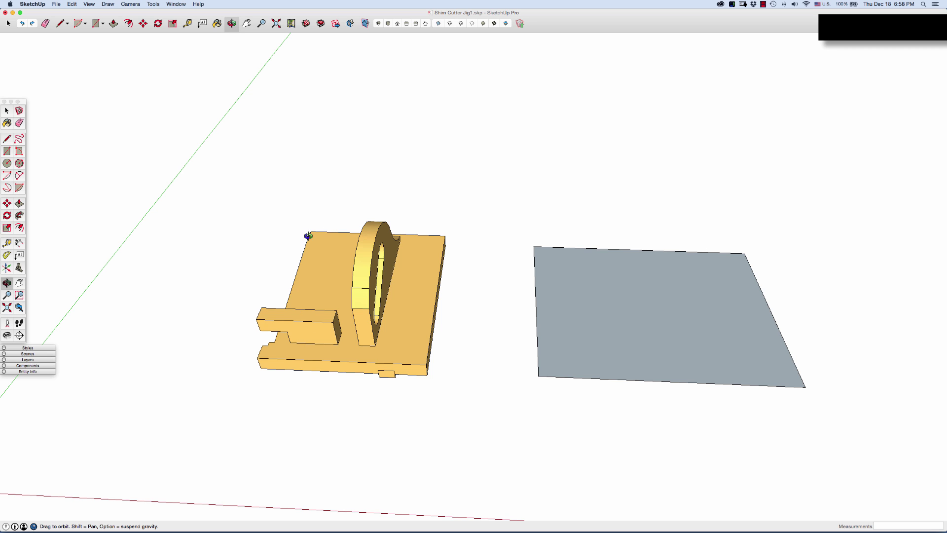
pyautogui.press('space')
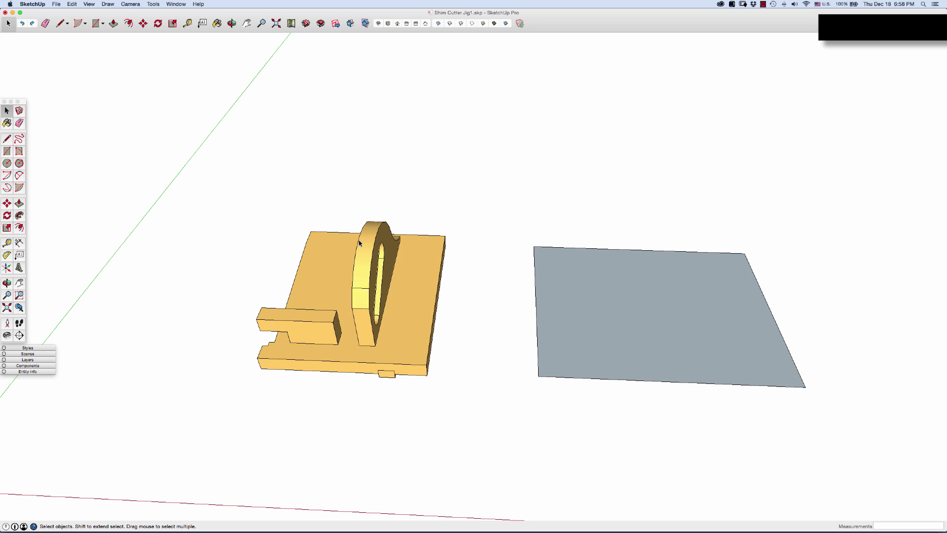
pyautogui.press('t')
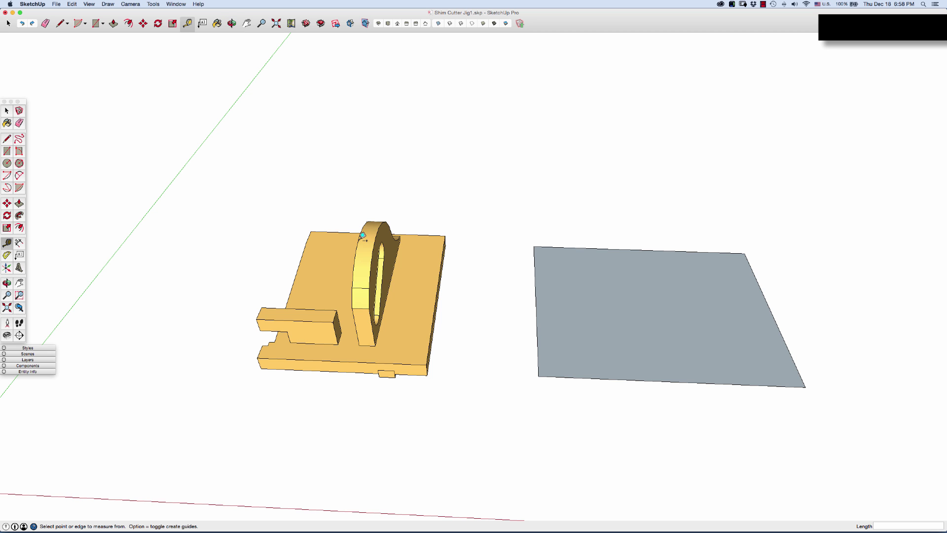
pyautogui.click(443, 259)
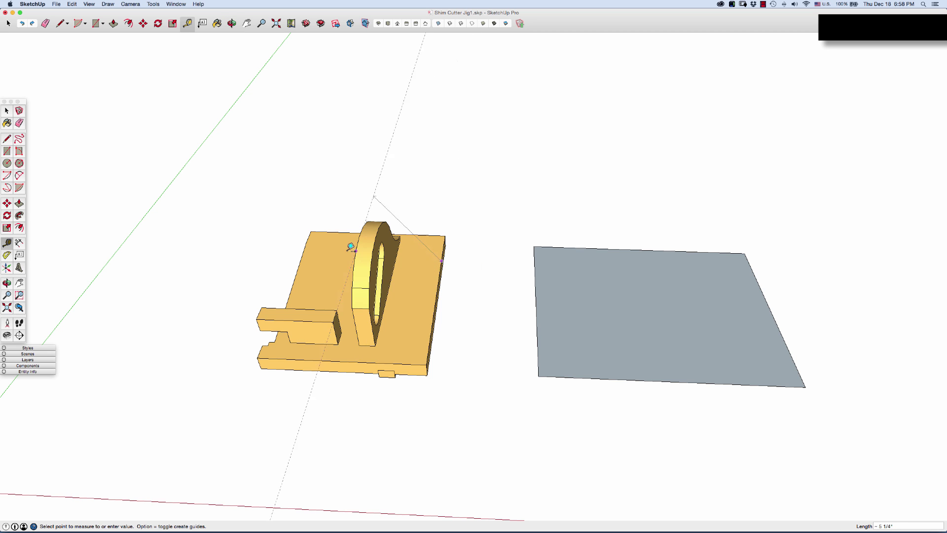
pyautogui.click(315, 231)
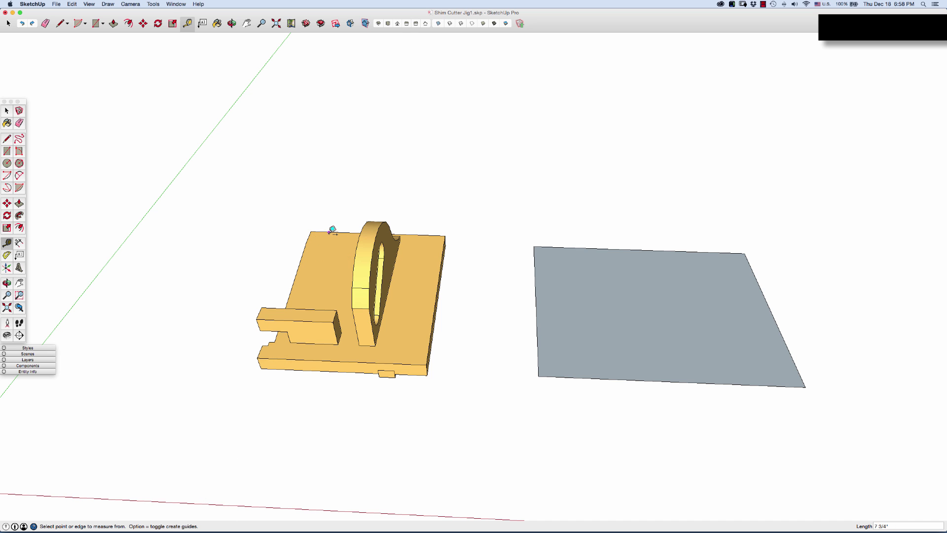
pyautogui.click(332, 230)
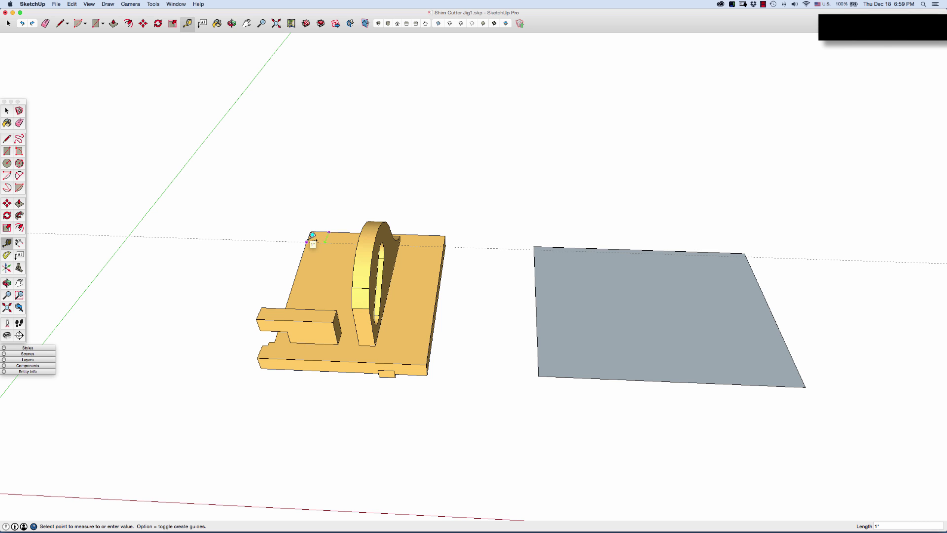
pyautogui.click(279, 336)
pyautogui.click(280, 338)
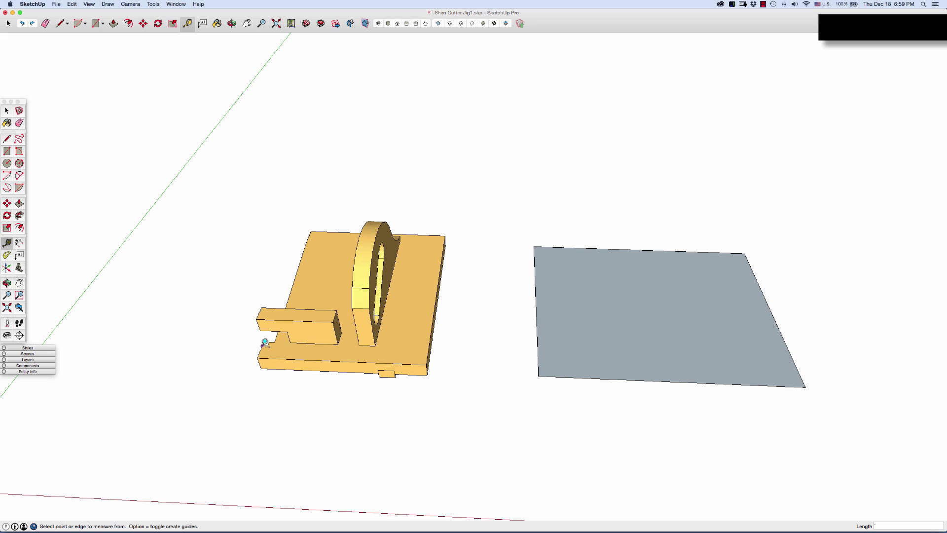
# Step: Place guide lines on the new rectangle 1 inch in from its back edge and 1 inch in from its front edge
pyautogui.click(606, 247)
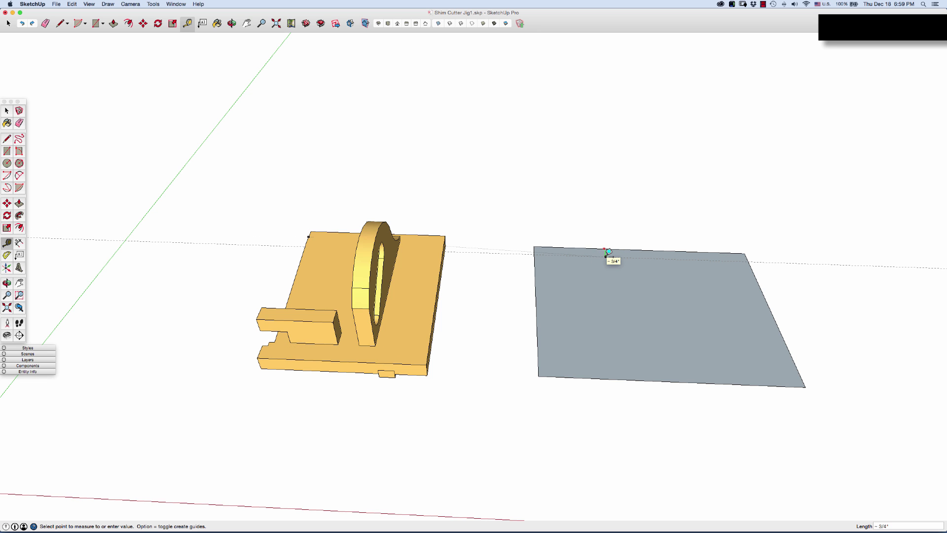
pyautogui.click(609, 252)
pyautogui.write('1')
pyautogui.press('Return')
pyautogui.click(650, 380)
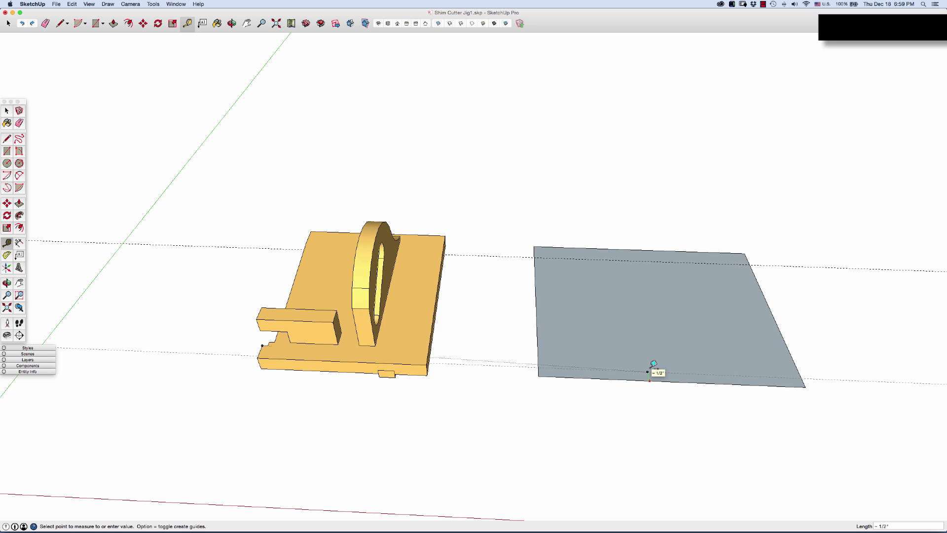
pyautogui.write('1')
pyautogui.press('Return')
# Step: Place a guide line 7.75 inches in from the new rectangle's right edge
pyautogui.click(777, 323)
pyautogui.click(598, 317)
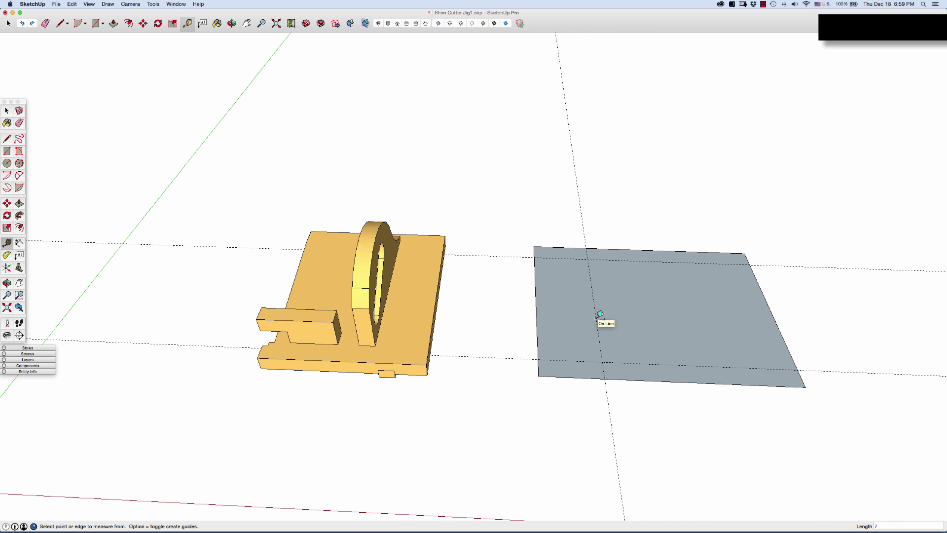
pyautogui.write('7.75')
pyautogui.press('Return')
# Step: Add two more parallel guides at 1/4 inch spacing from the 7.75 inch guide toward the rectangle's right edge
pyautogui.scroll(3, 642, 351)
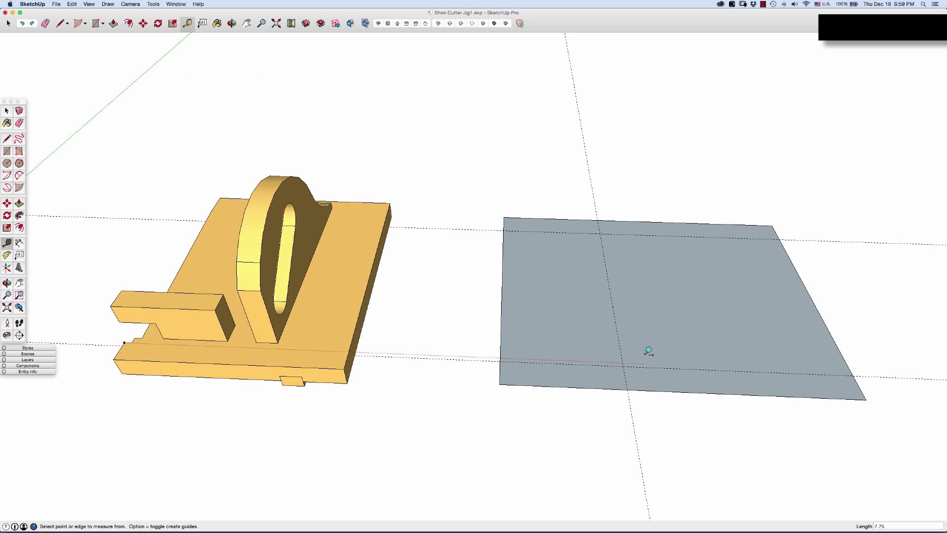
pyautogui.click(622, 354)
pyautogui.click(633, 352)
pyautogui.click(630, 355)
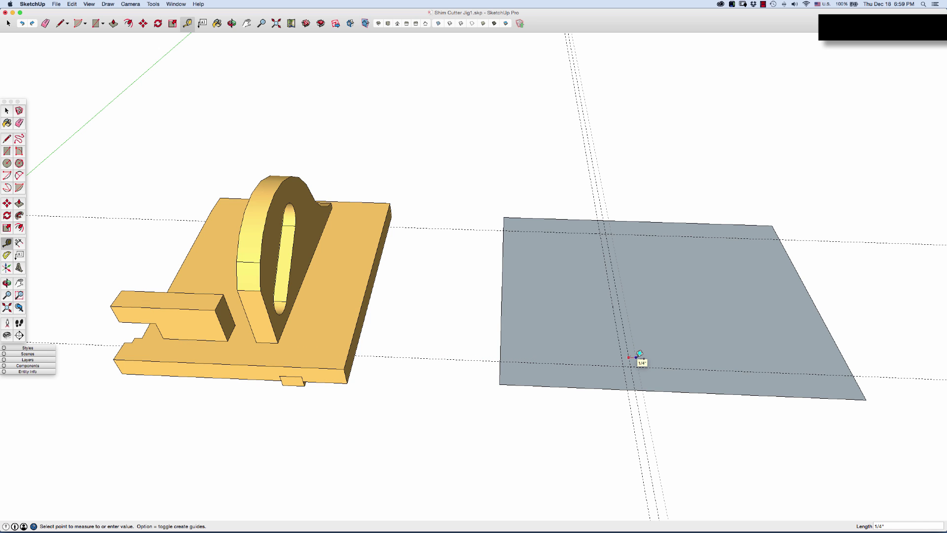
pyautogui.click(636, 357)
# Step: Add a guide 0.25 inch from the front 1 inch guide, toward the rectangle's front edge
pyautogui.click(617, 366)
pyautogui.click(627, 369)
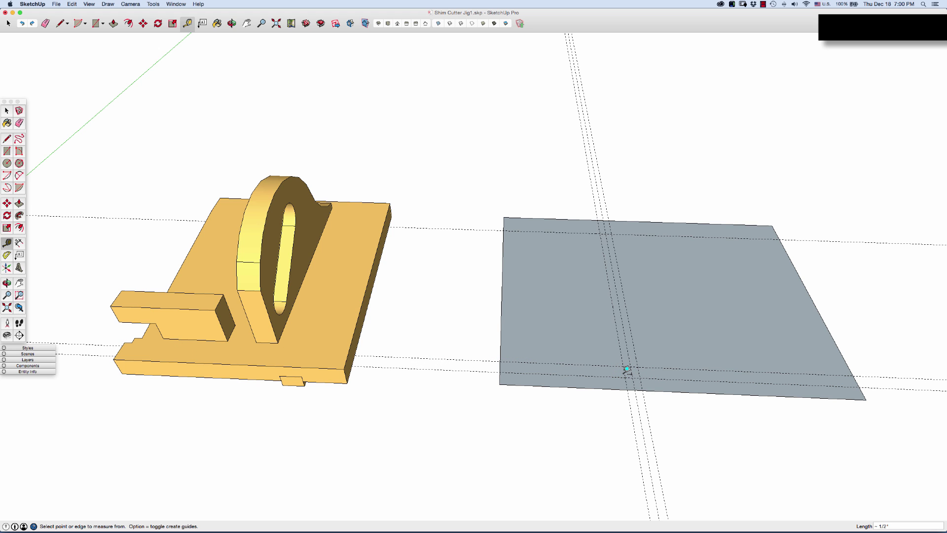
pyautogui.write('25')
pyautogui.press('Return')
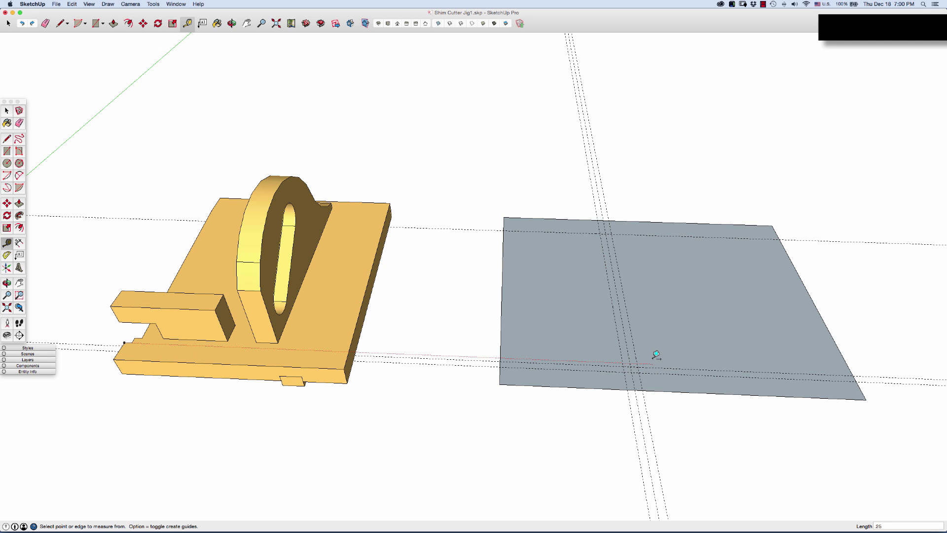
# Step: Draw the tapered, notched cut outline across the rectangle from back edge to front edge, following the guide intersections
pyautogui.press('space')
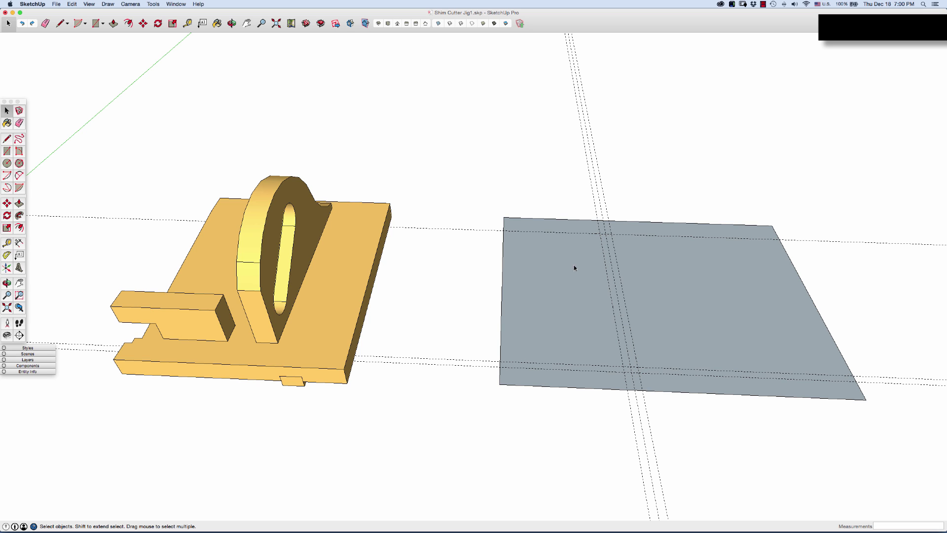
pyautogui.click(661, 296)
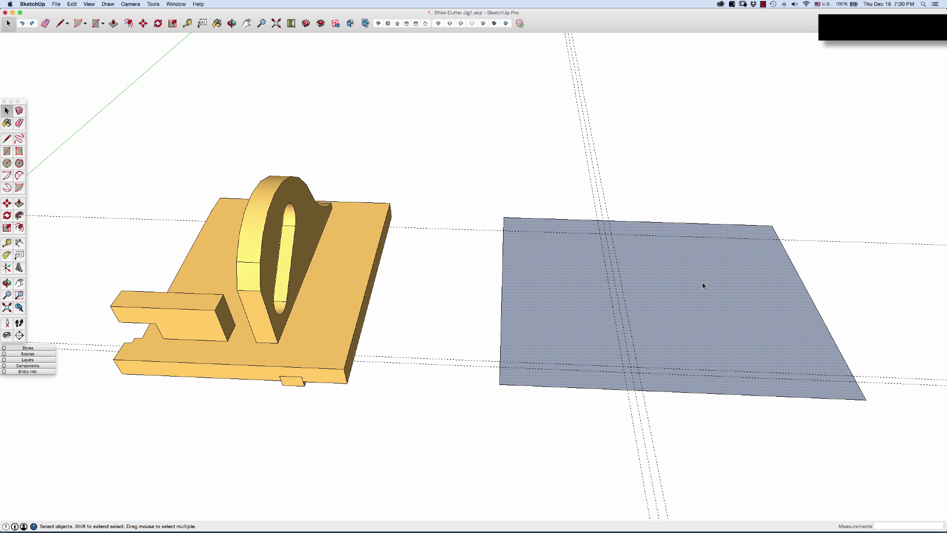
pyautogui.click(690, 177)
pyautogui.click(652, 280)
pyautogui.press('l')
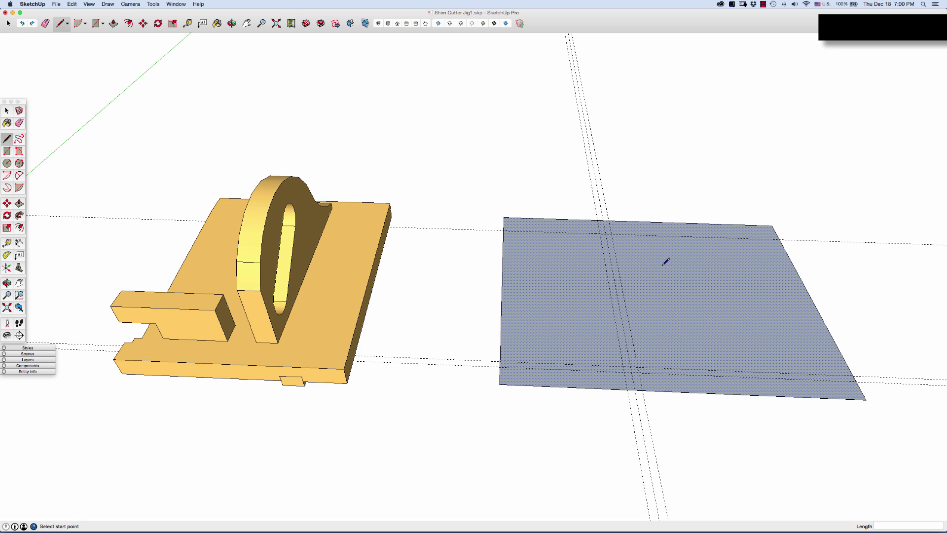
pyautogui.click(598, 220)
pyautogui.click(599, 233)
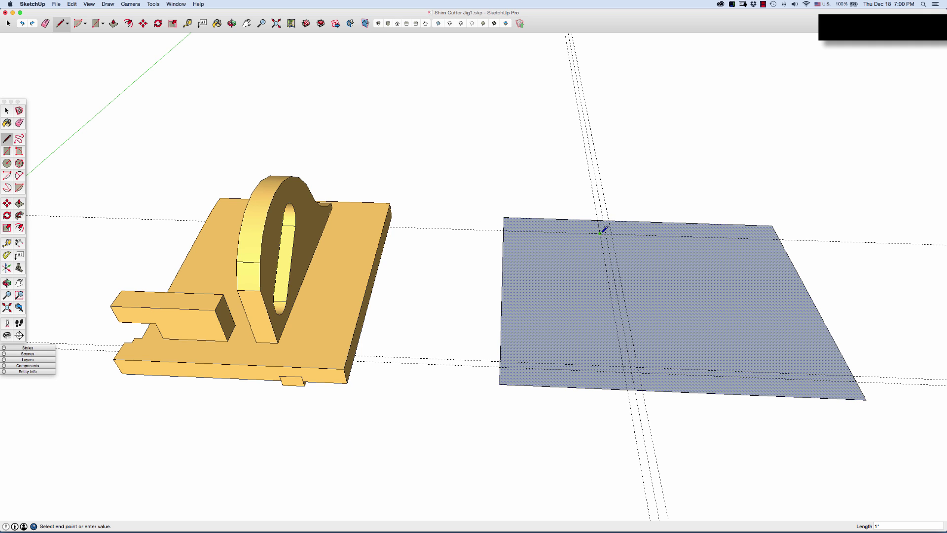
pyautogui.click(637, 366)
pyautogui.click(627, 389)
pyautogui.press('space')
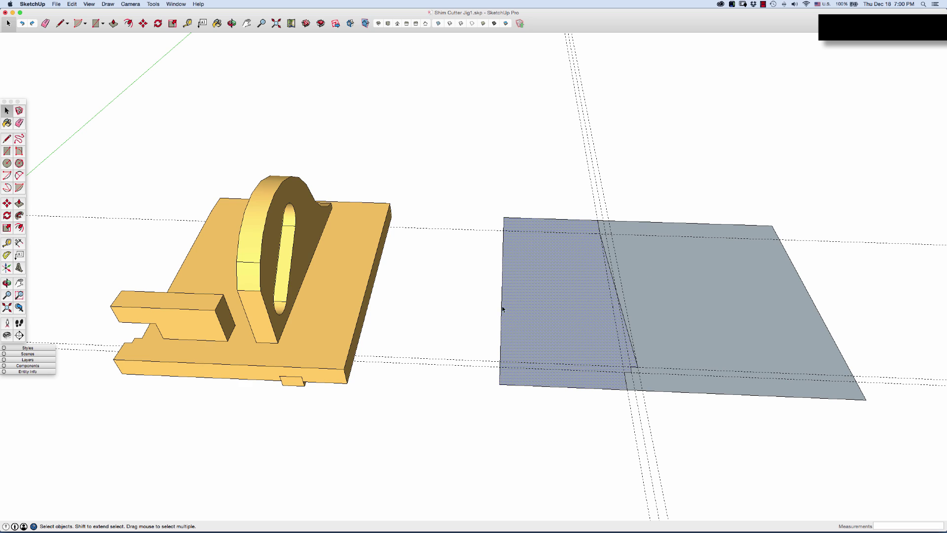
# Step: Delete the waste portion of the base board beyond the tapered, notched cut line and remove all guides
pyautogui.moveTo(564, 185); pyautogui.dragTo(489, 450)
pyautogui.press('Delete')
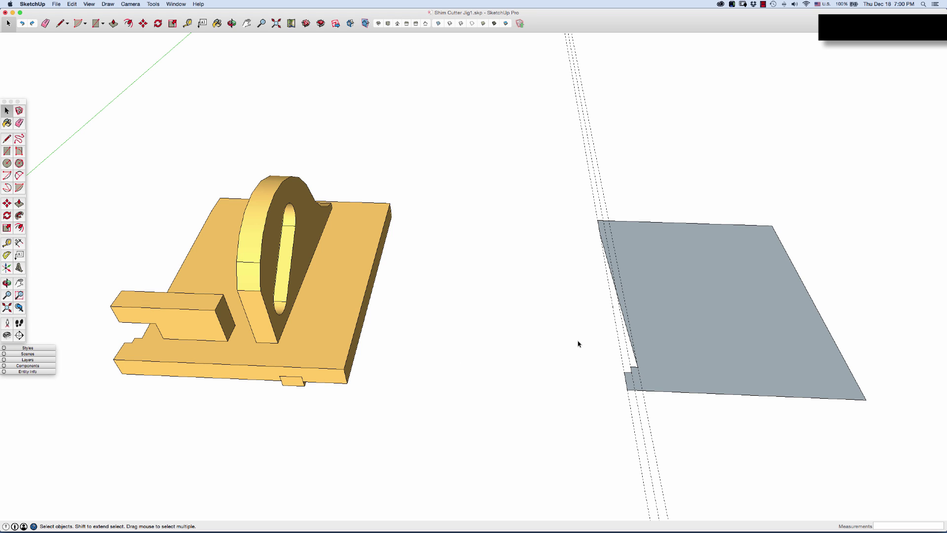
pyautogui.click(71, 4)
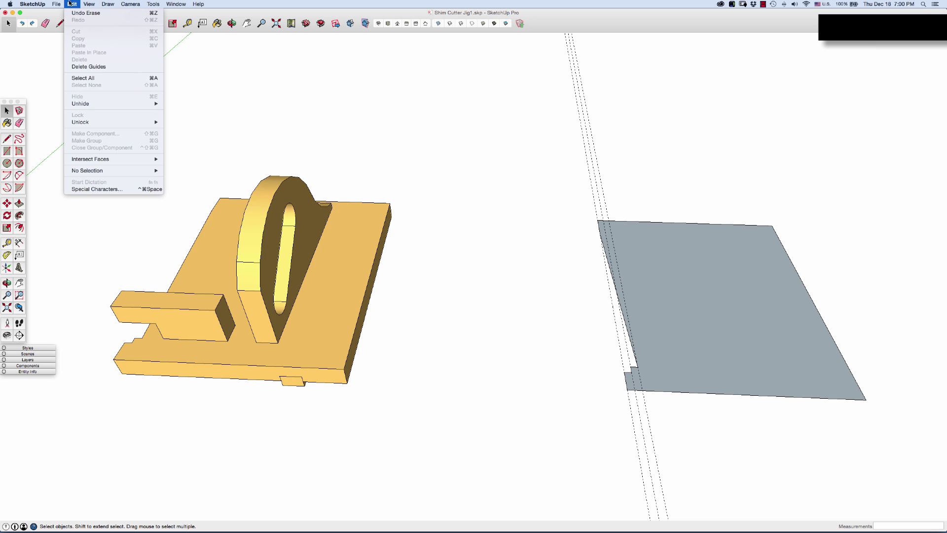
pyautogui.click(89, 67)
pyautogui.click(57, 4)
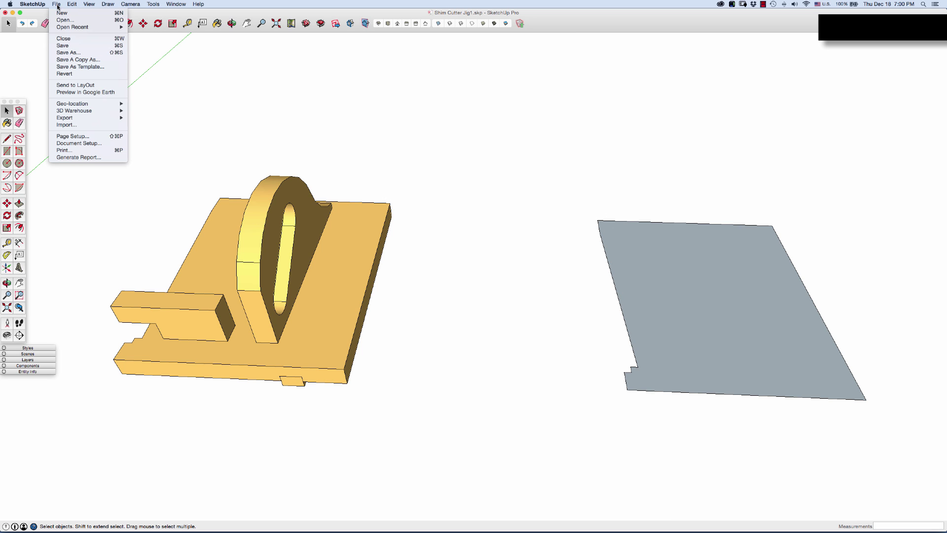
pyautogui.press('Escape')
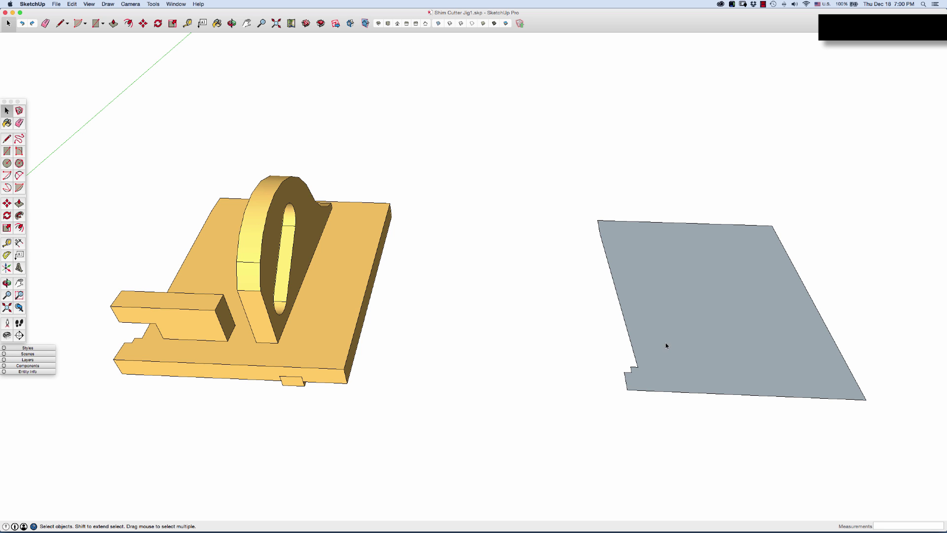
# Step: Make the trimmed base board face and its edges into a group
pyautogui.click(694, 294)
pyautogui.rightClick(693, 294)
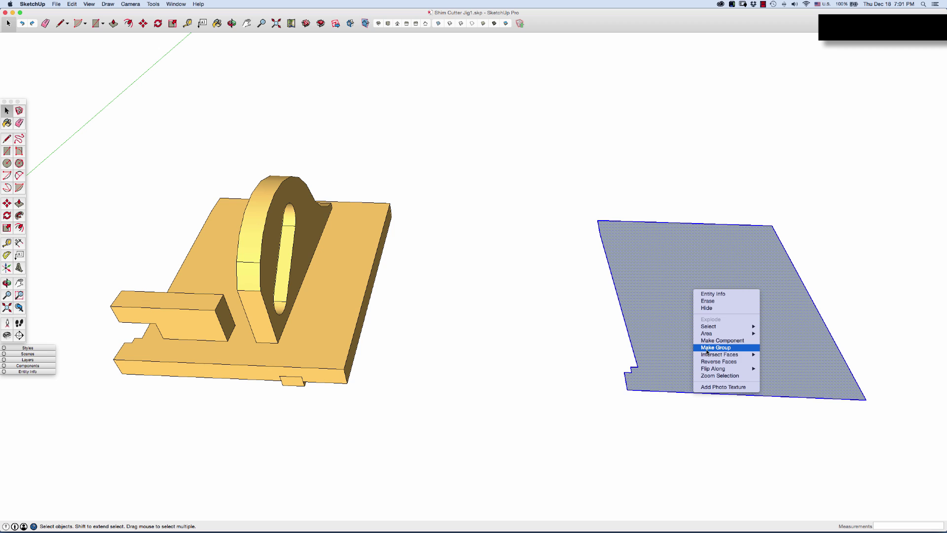
pyautogui.press('Escape')
pyautogui.click(587, 347)
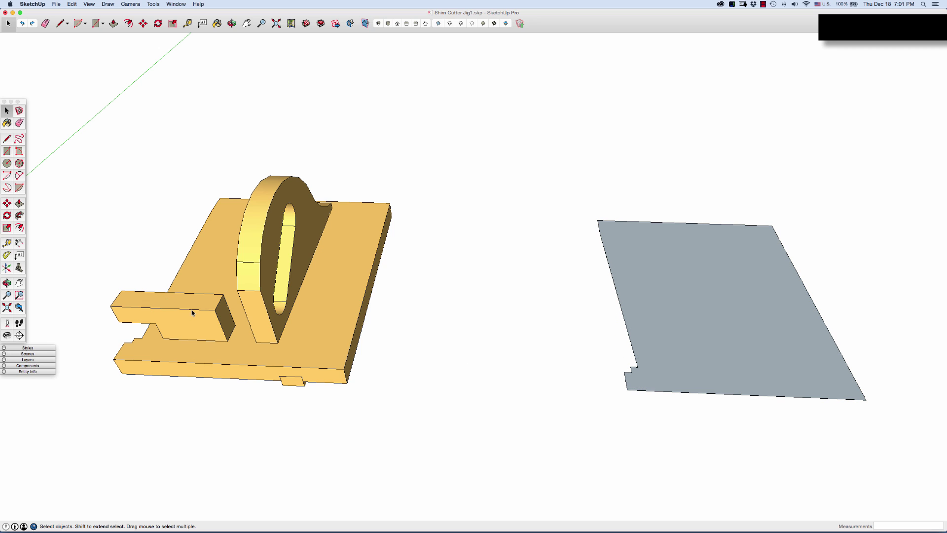
# Step: Copy the finished jig about 8 9/16 inches over, into the gap beside the new base board
pyautogui.scroll(-2, 267, 291)
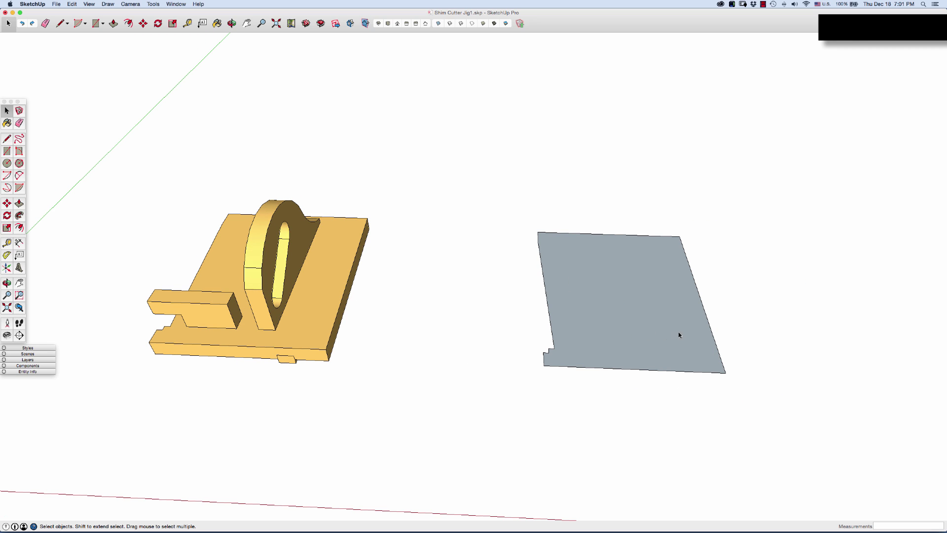
pyautogui.scroll(1, 685, 335)
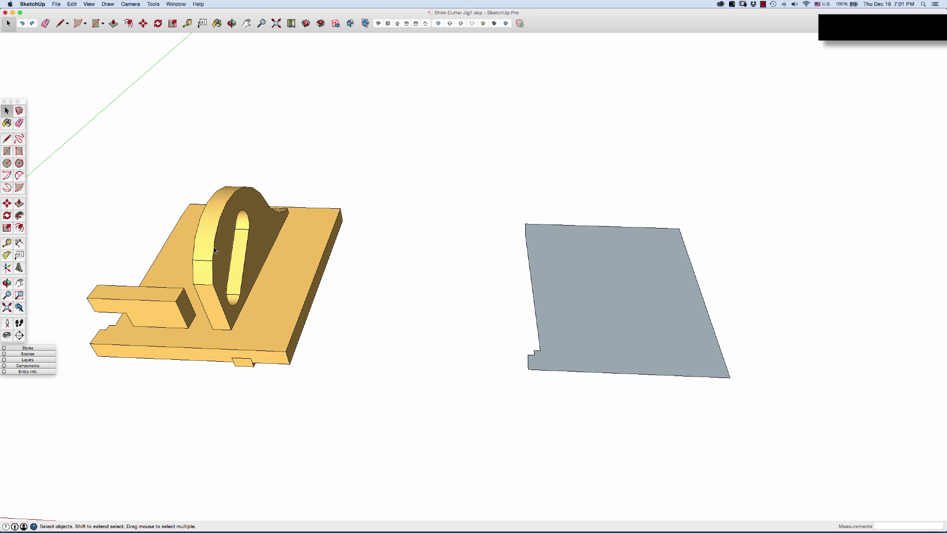
pyautogui.click(217, 280)
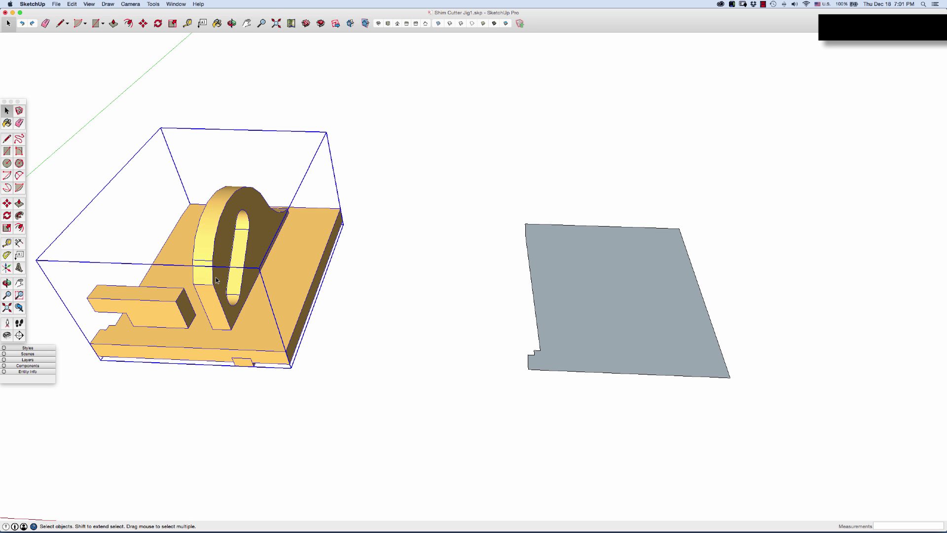
pyautogui.press('m')
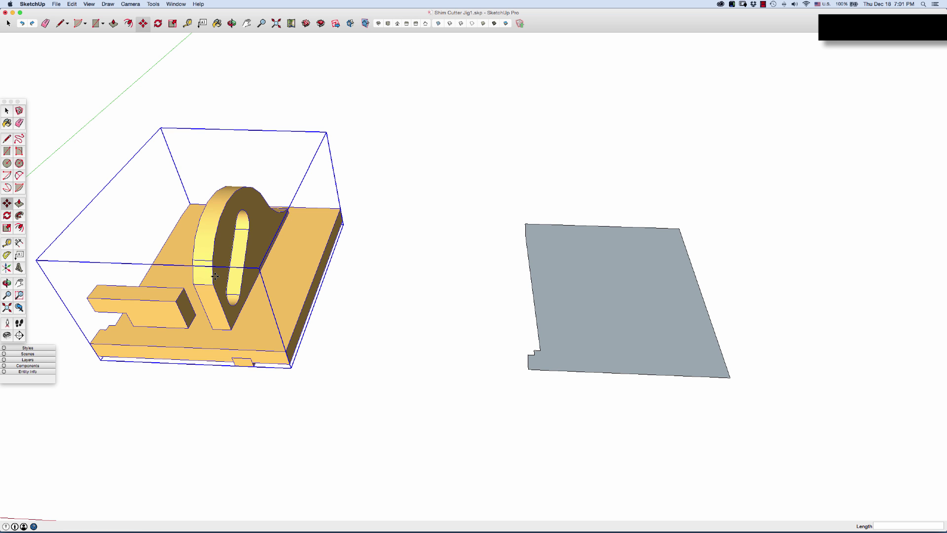
pyautogui.press('alt')
pyautogui.click(215, 277)
pyautogui.click(443, 286)
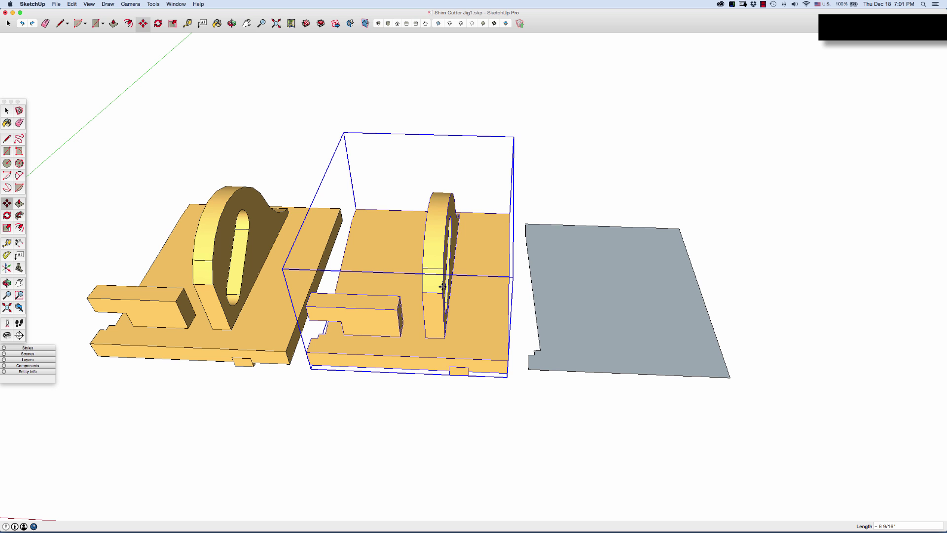
pyautogui.press('space')
# Step: Explode the jig copy and delete its base board and runner strip, keeping the handle and the hold-down block
pyautogui.rightClick(438, 297)
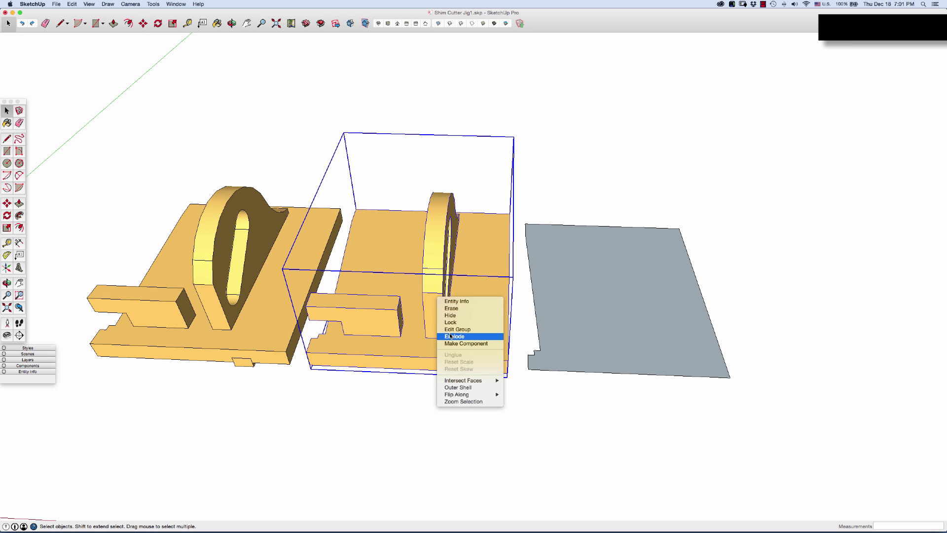
pyautogui.click(450, 336)
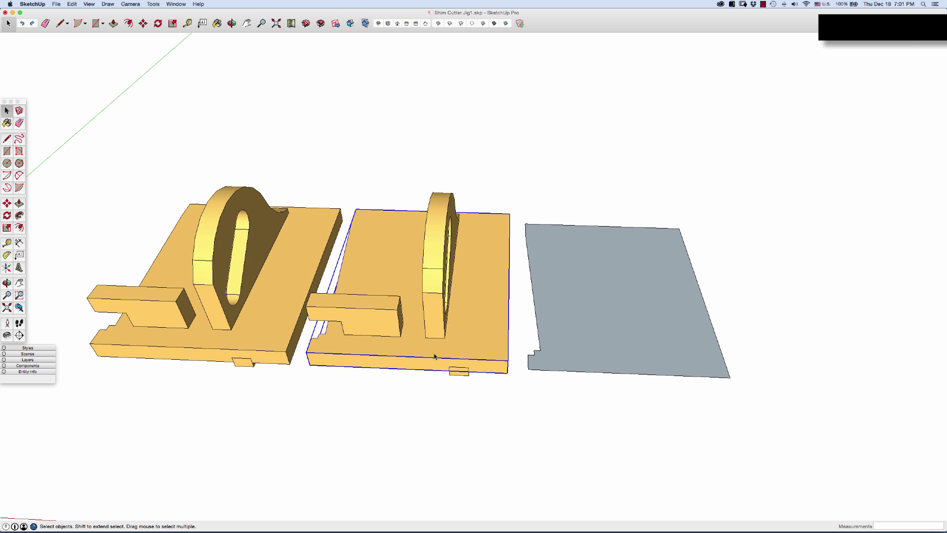
pyautogui.press('Delete')
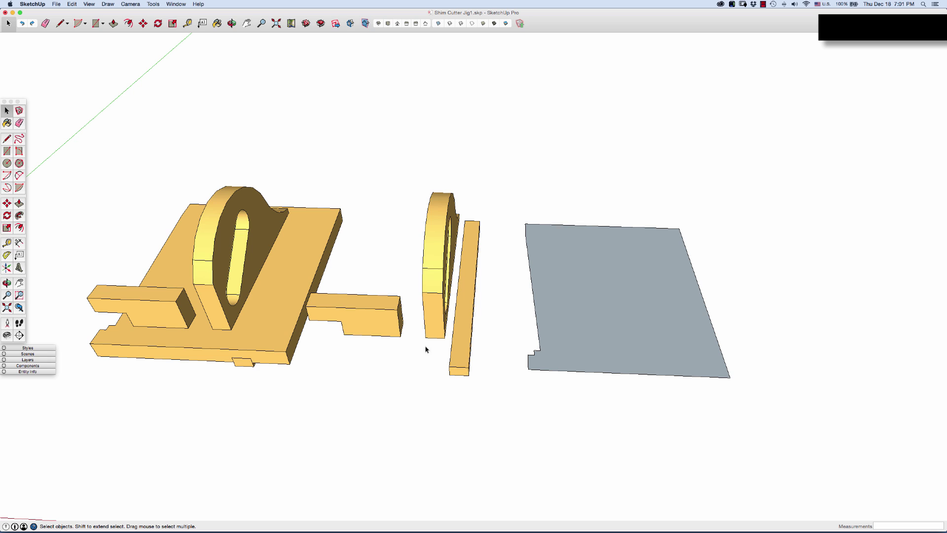
pyautogui.click(454, 367)
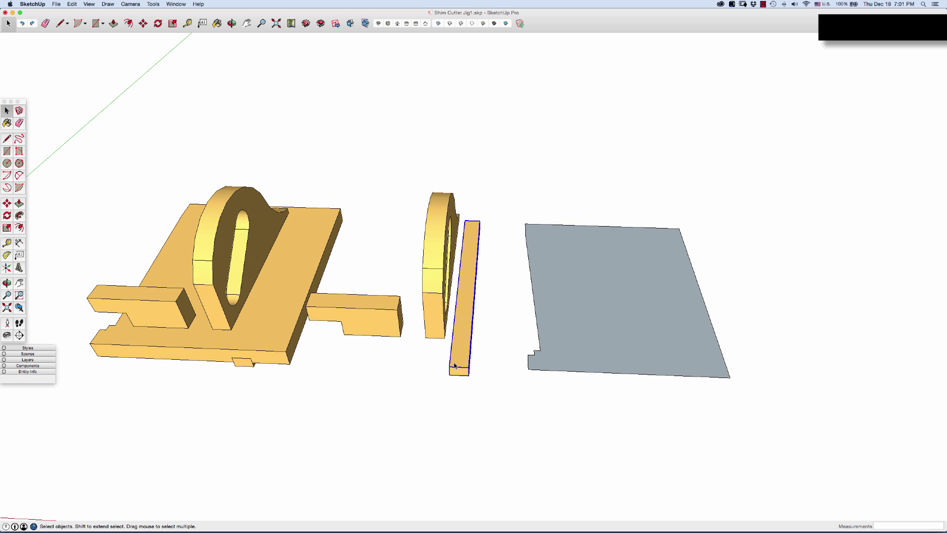
pyautogui.press('Delete')
pyautogui.click(429, 309)
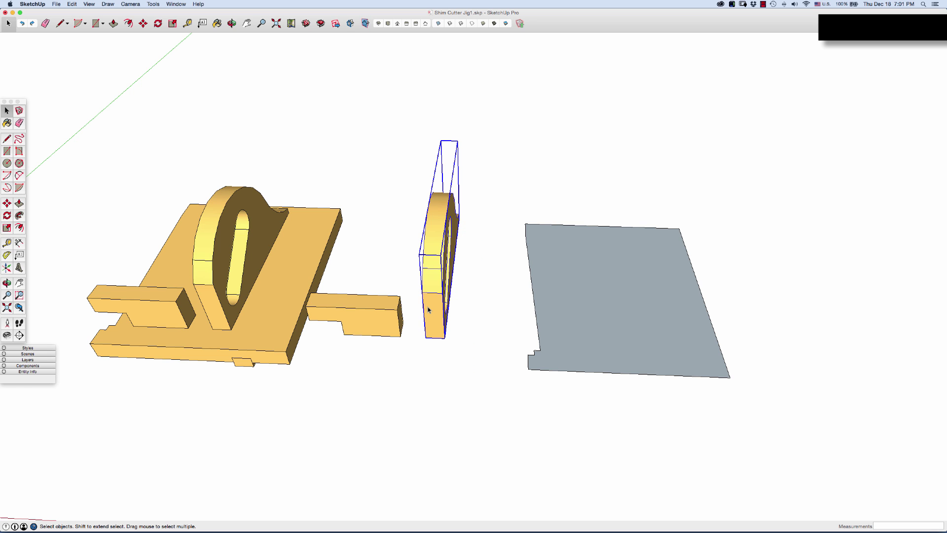
pyautogui.click(428, 370)
# Step: Draw a 4.25 by 8.5 inch rectangle for the handle on the ground, beyond the new base board's right side
pyautogui.scroll(-3, 404, 328)
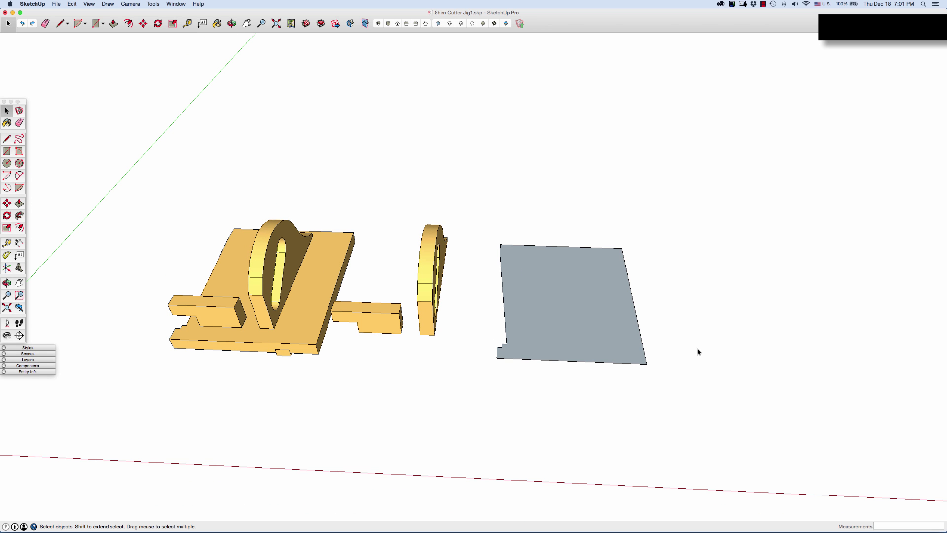
pyautogui.press('r')
pyautogui.click(716, 254)
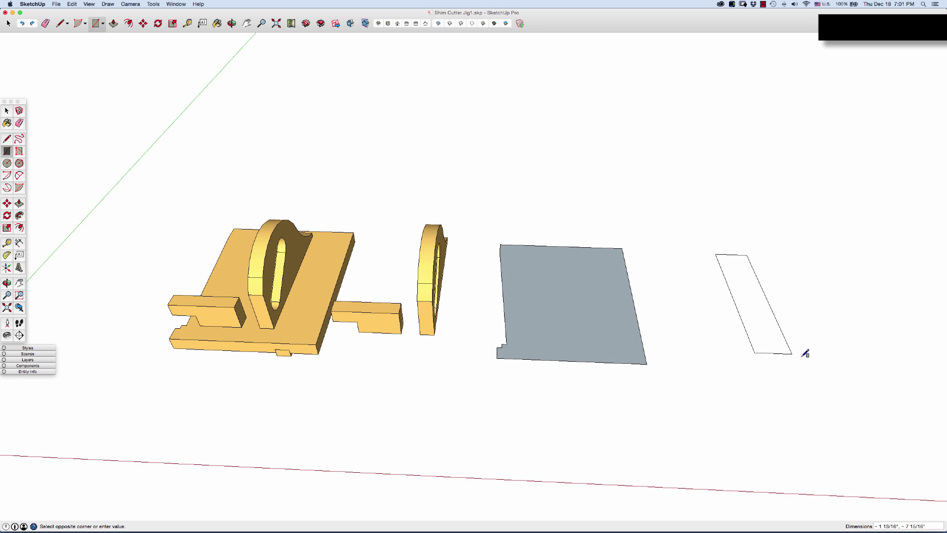
pyautogui.click(826, 370)
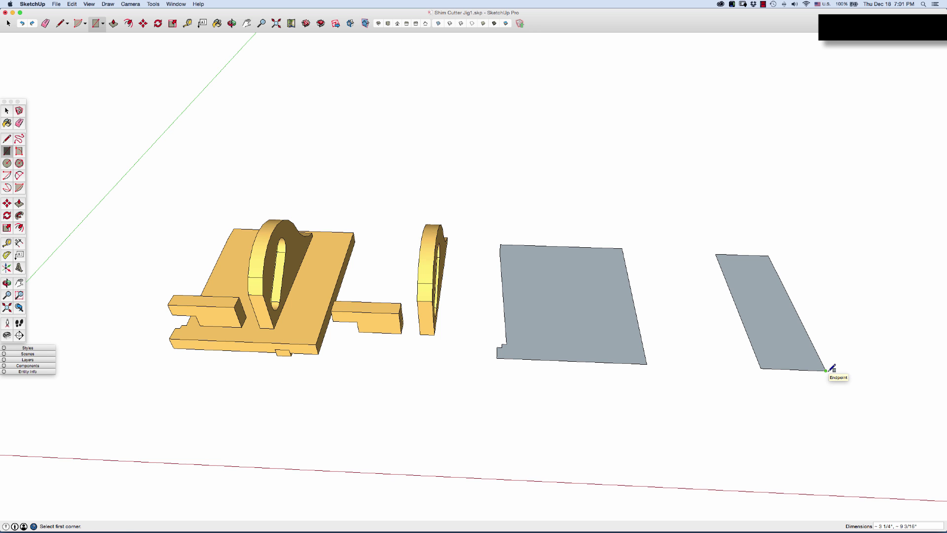
pyautogui.write('4.25,8.5')
pyautogui.press('Return')
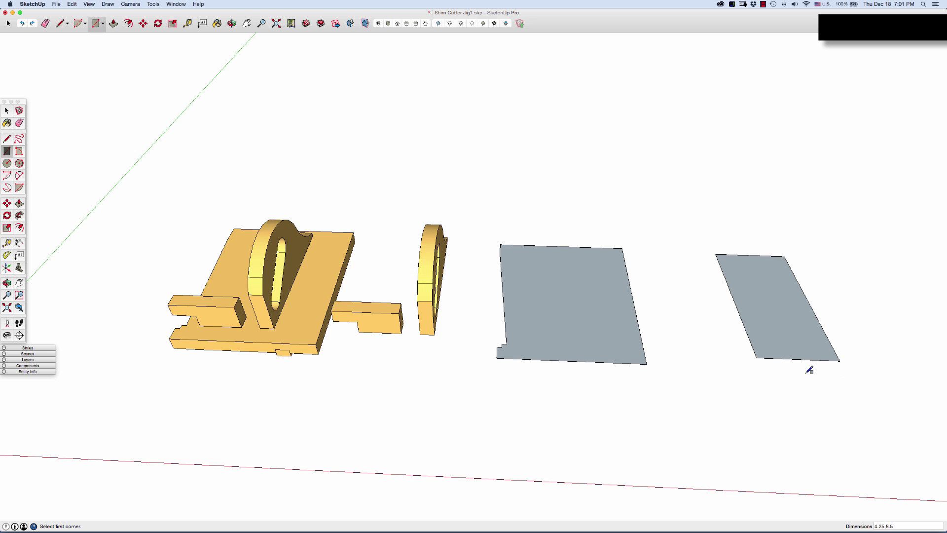
pyautogui.press('space')
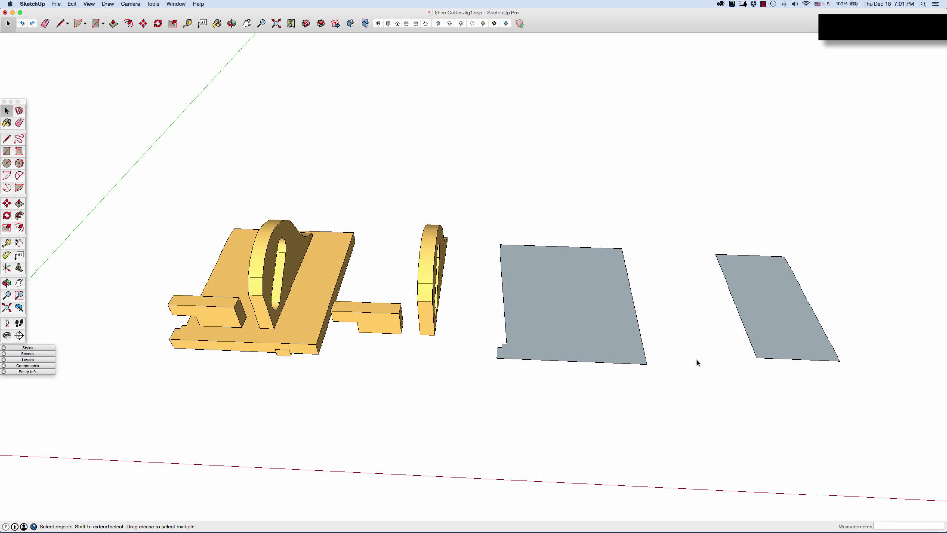
# Step: Make the 4.25 by 8.5 inch rectangle into a group and clear the selection
pyautogui.doubleClick(779, 312)
pyautogui.rightClick(779, 312)
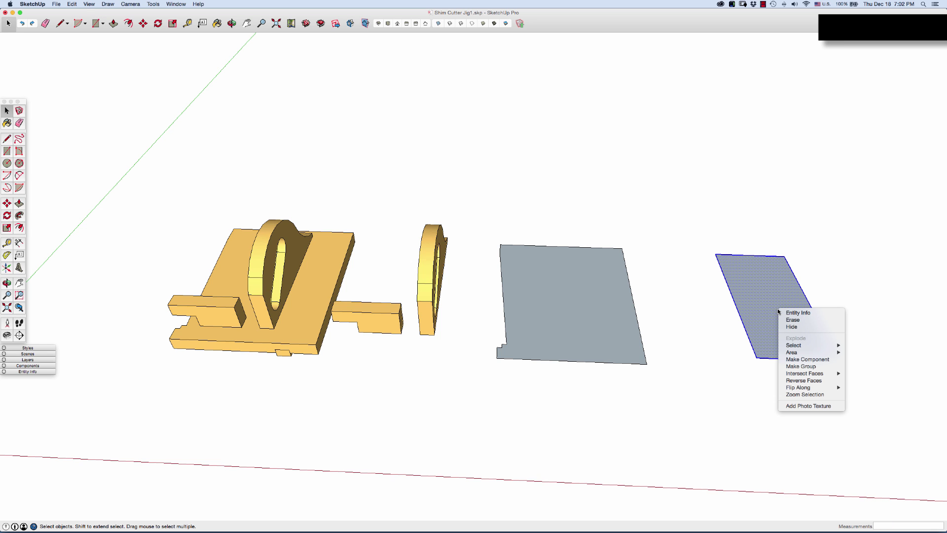
pyautogui.click(795, 366)
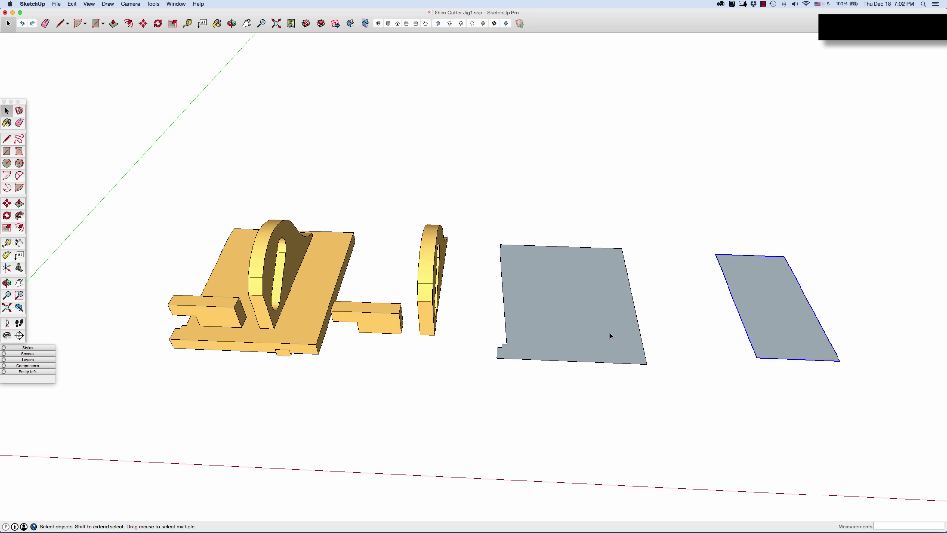
pyautogui.scroll(-2, 378, 279)
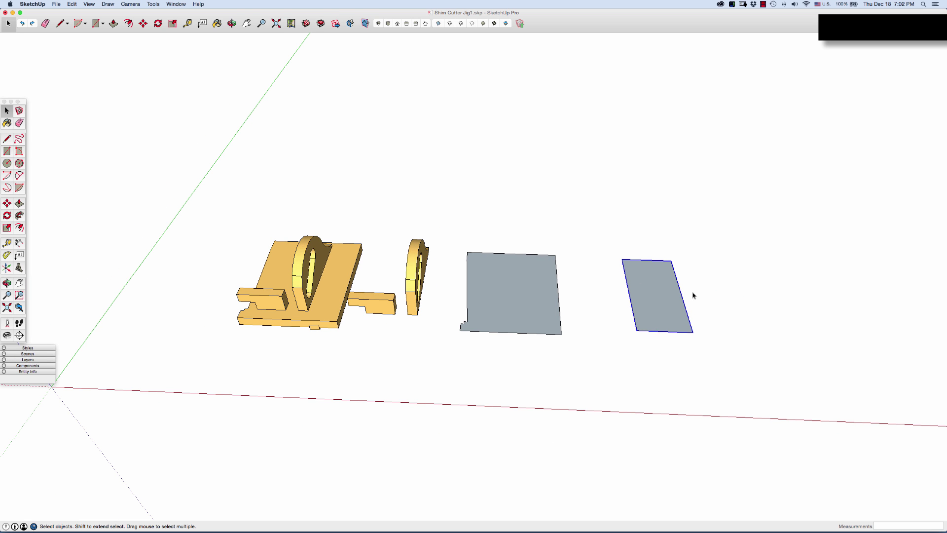
pyautogui.scroll(3, 693, 294)
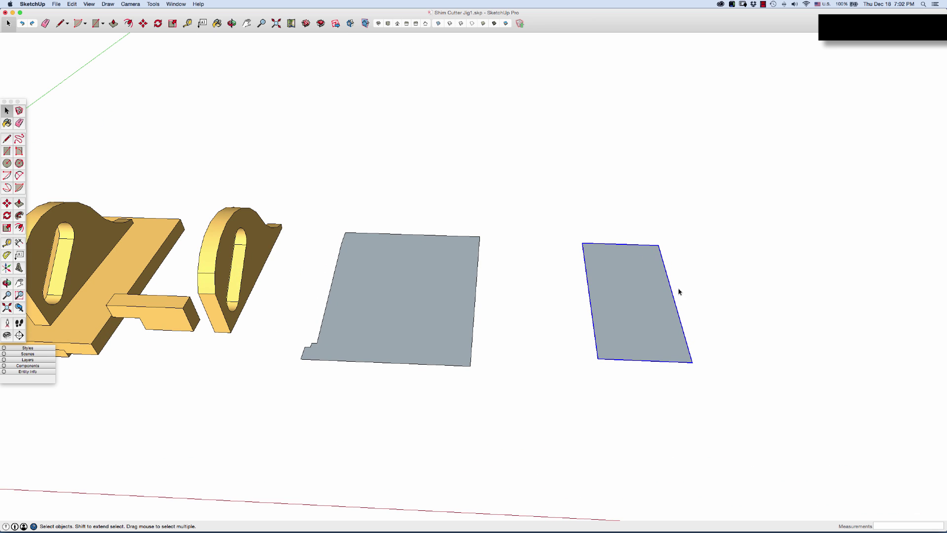
pyautogui.scroll(1, 667, 296)
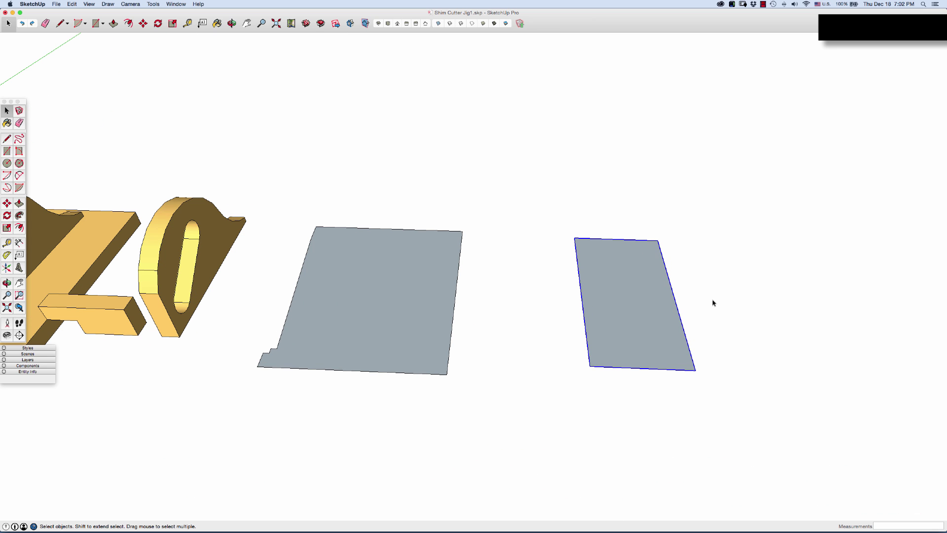
pyautogui.press('Escape')
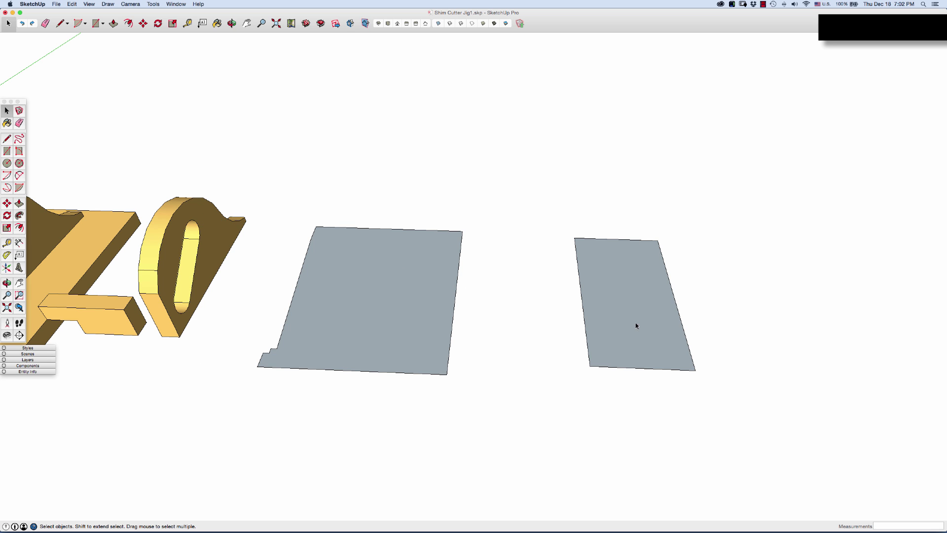
# Step: Place one guide 6 inches in from the handle rectangle's front edge and another just inside its left edge
pyautogui.press('t')
pyautogui.click(636, 365)
pyautogui.write('6')
pyautogui.press('Return')
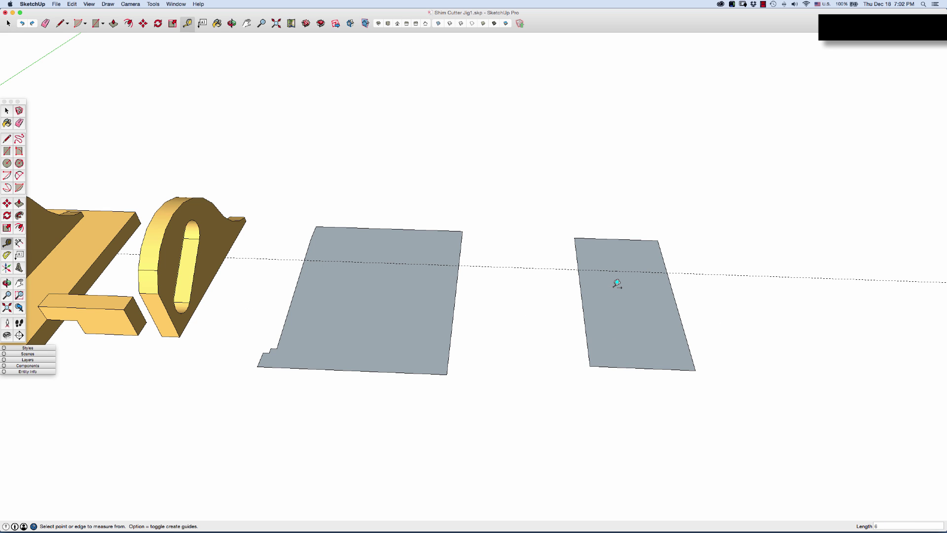
pyautogui.click(577, 256)
pyautogui.press('space')
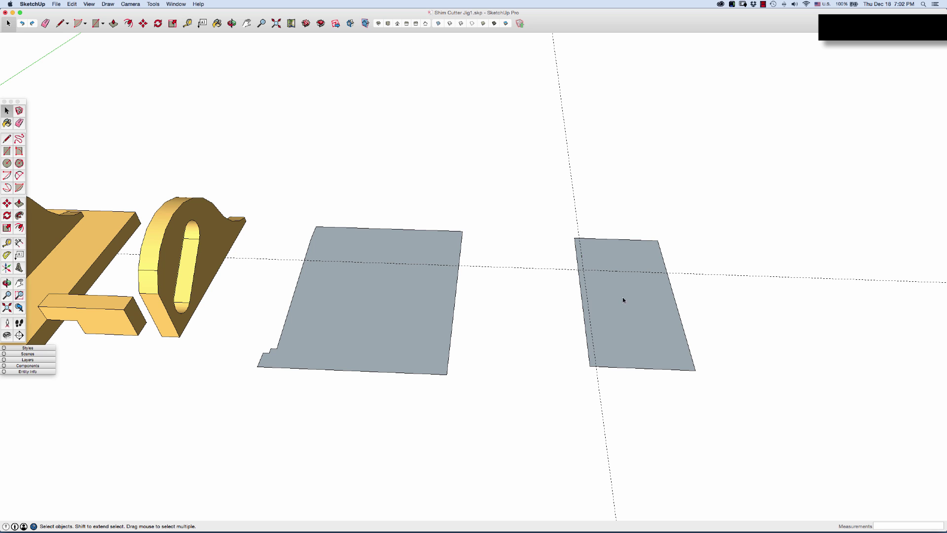
pyautogui.click(626, 305)
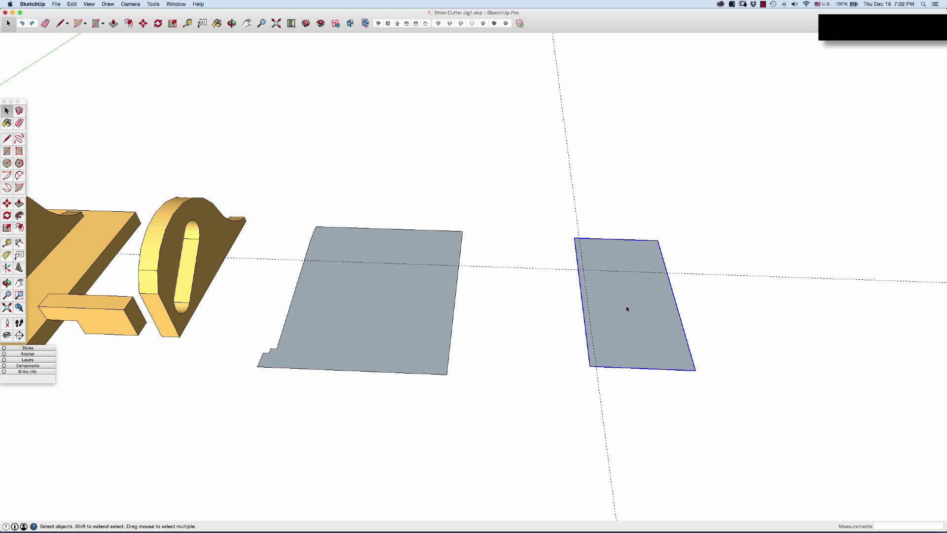
pyautogui.doubleClick(627, 310)
pyautogui.click(625, 309)
pyautogui.click(522, 306)
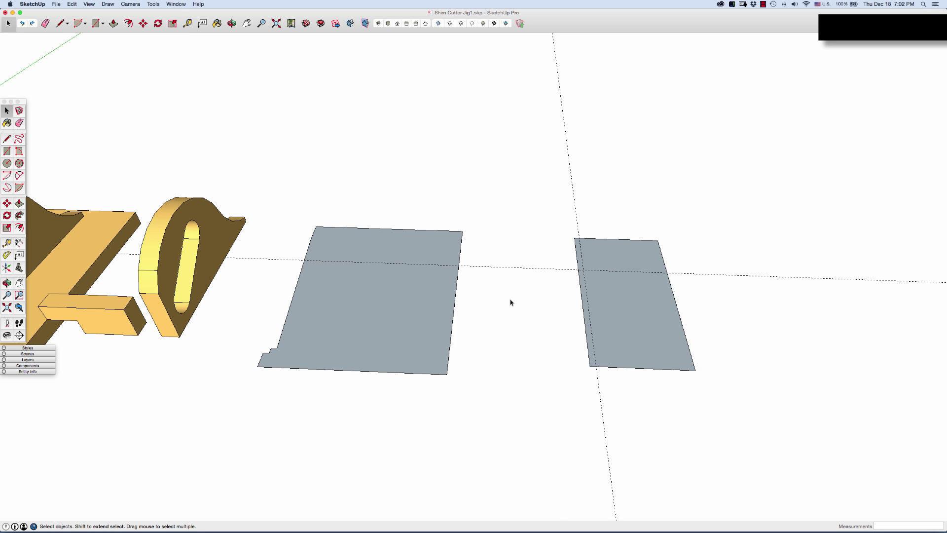
# Step: Draw a circle with a 3.25 inch radius on the ground, beyond the handle rectangle's right side
pyautogui.press('o')
pyautogui.moveTo(581, 297); pyautogui.dragTo(686, 383)
pyautogui.scroll(-3, 523, 292)
pyautogui.moveTo(516, 285); pyautogui.dragTo(616, 294)
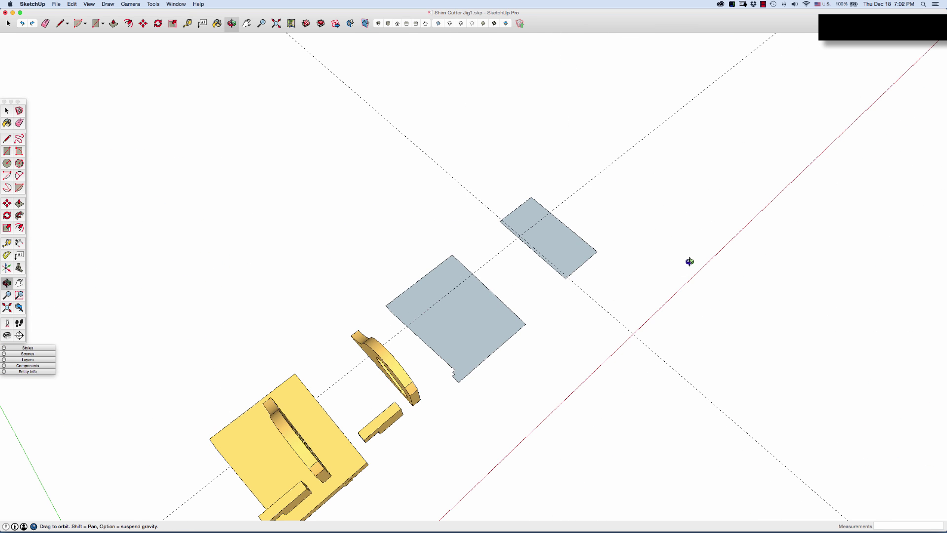
pyautogui.scroll(2, 690, 261)
pyautogui.press('space')
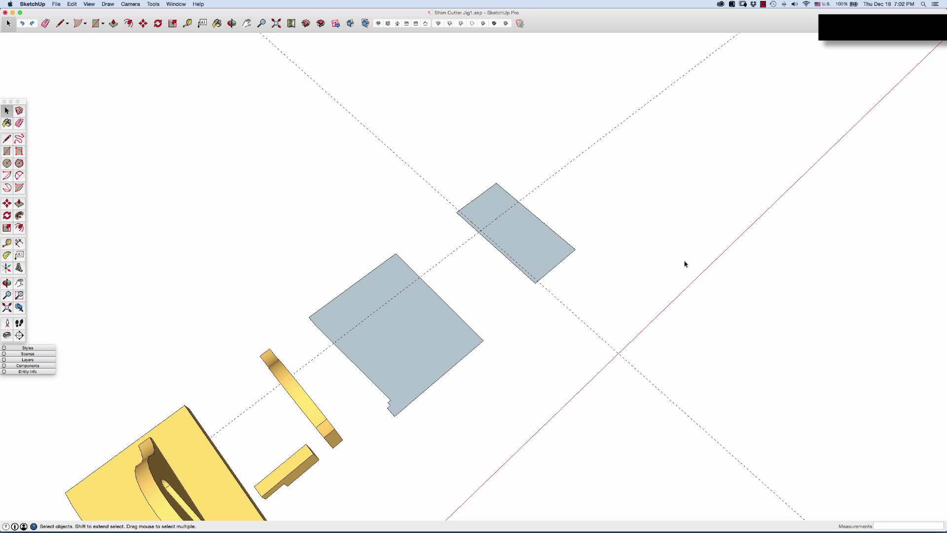
pyautogui.press('c')
pyautogui.click(672, 234)
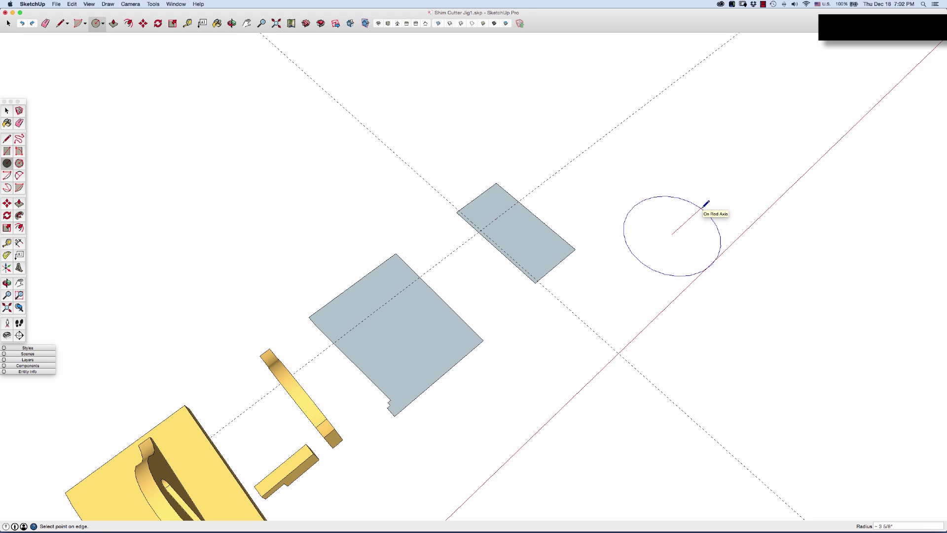
pyautogui.click(703, 208)
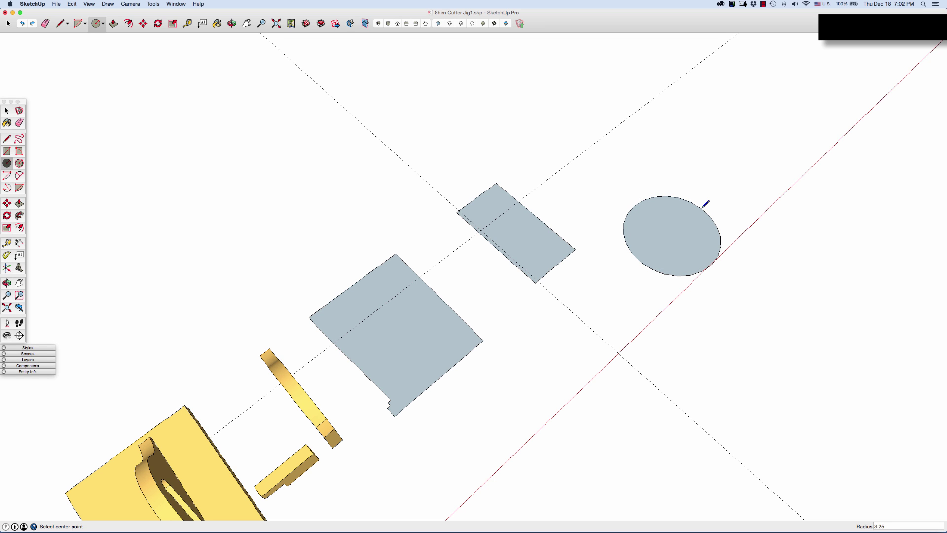
pyautogui.press('Return')
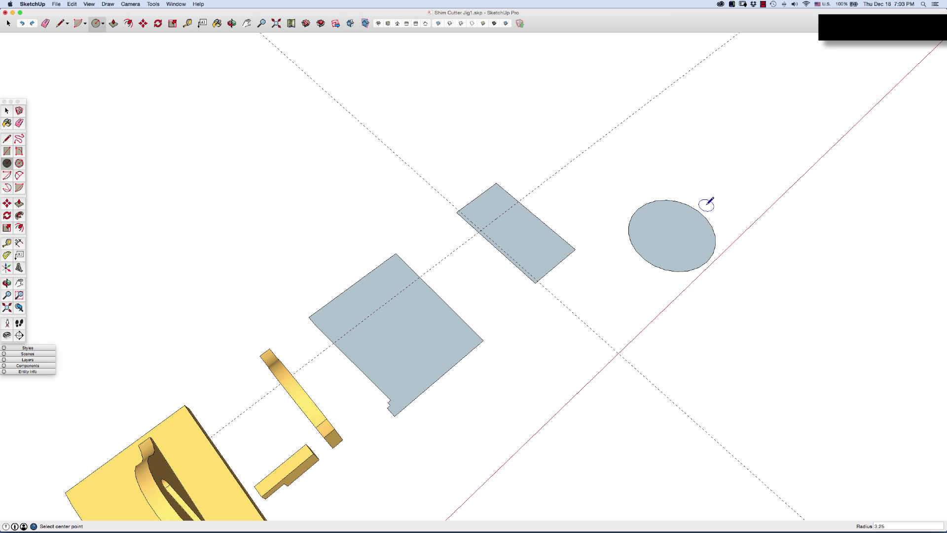
# Step: Make the 3.25 inch radius circle and its face into a group and clear the selection
pyautogui.scroll(2, 694, 220)
pyautogui.press('space')
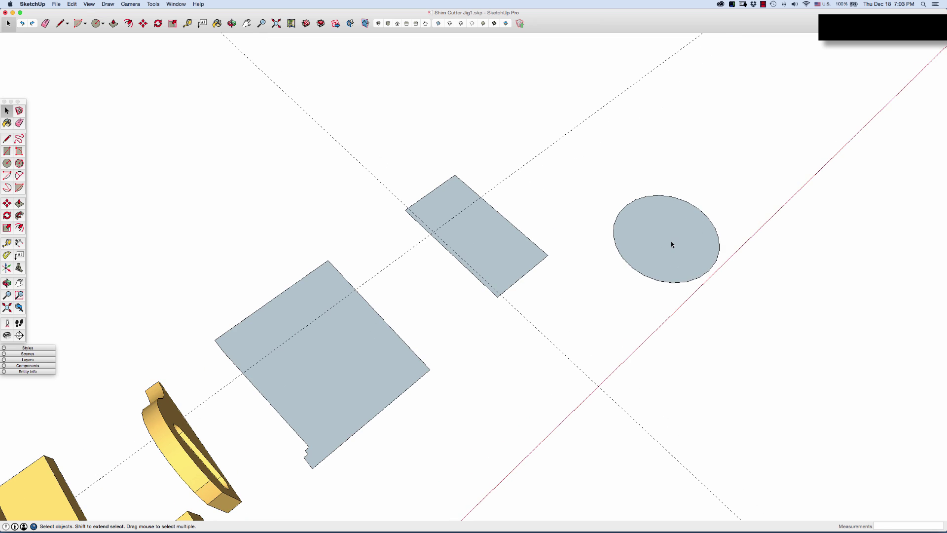
pyautogui.doubleClick(672, 244)
pyautogui.rightClick(672, 244)
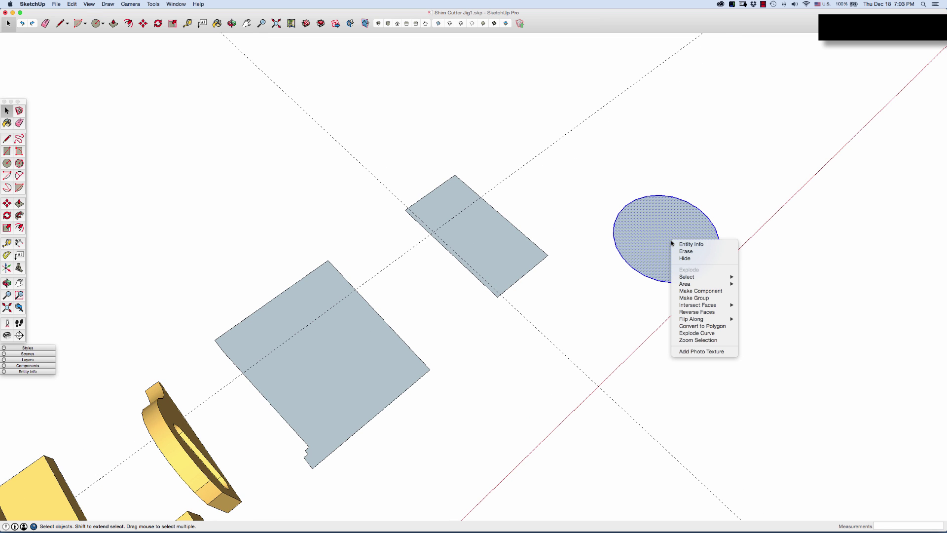
pyautogui.click(665, 298)
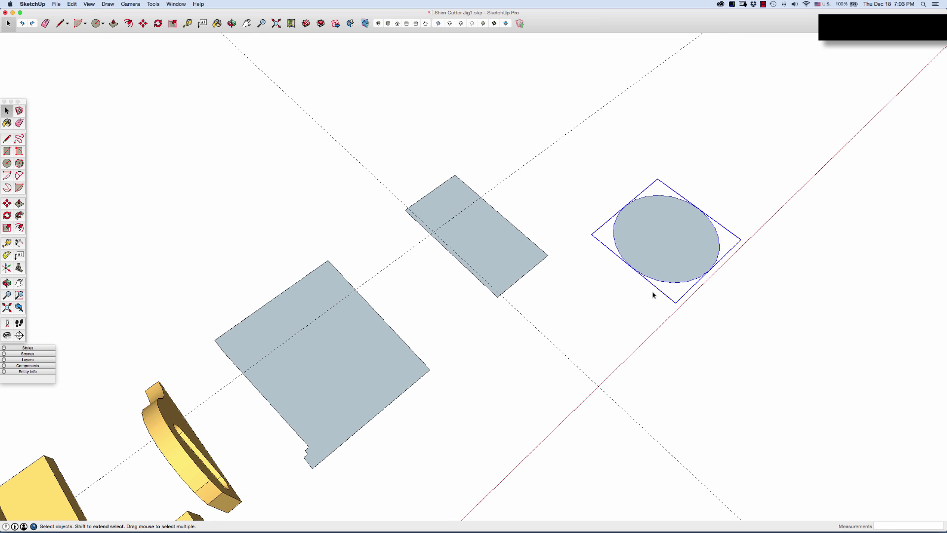
pyautogui.click(623, 301)
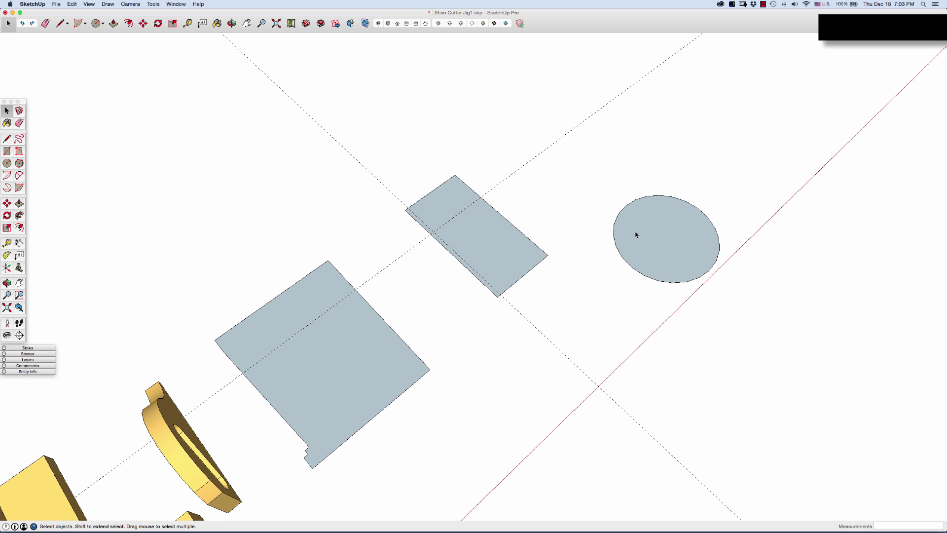
# Step: Move the circle group onto the front of the handle rectangle, touching the 6 inch guide and the rectangle's right edge
pyautogui.click(646, 234)
pyautogui.press('m')
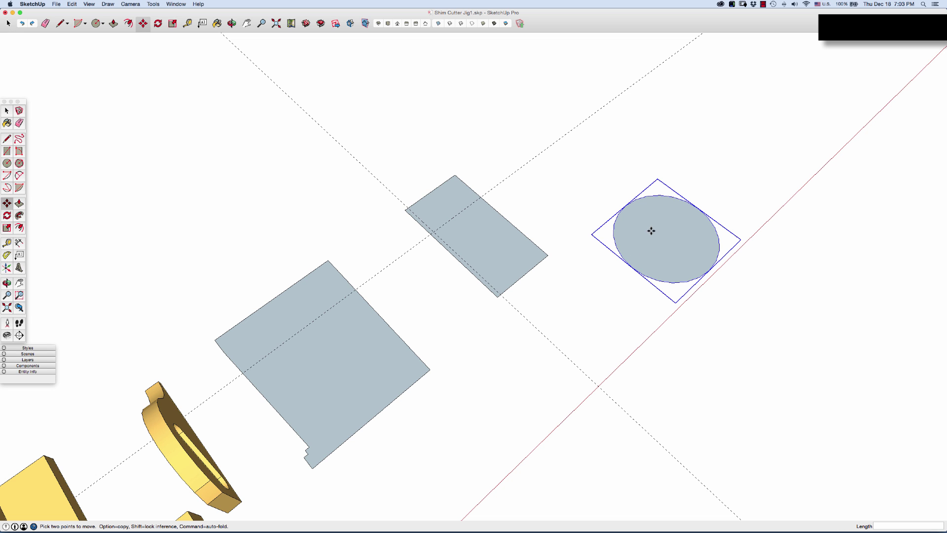
pyautogui.click(660, 238)
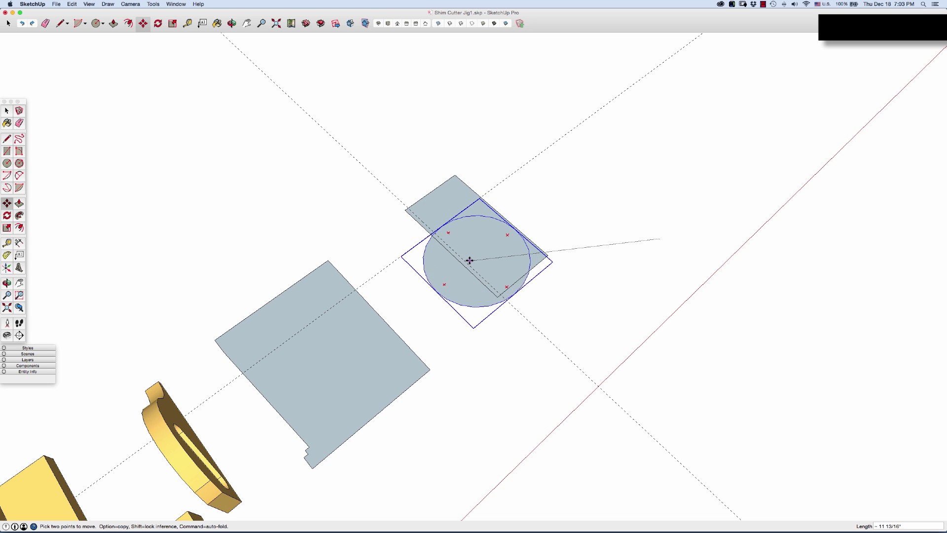
pyautogui.click(470, 258)
pyautogui.scroll(4, 465, 212)
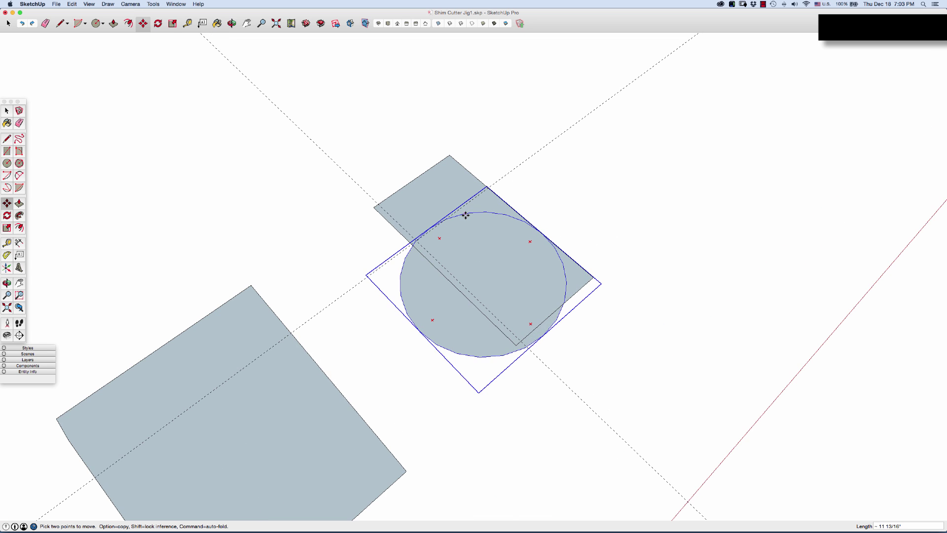
pyautogui.click(504, 272)
pyautogui.click(506, 274)
pyautogui.scroll(4, 429, 217)
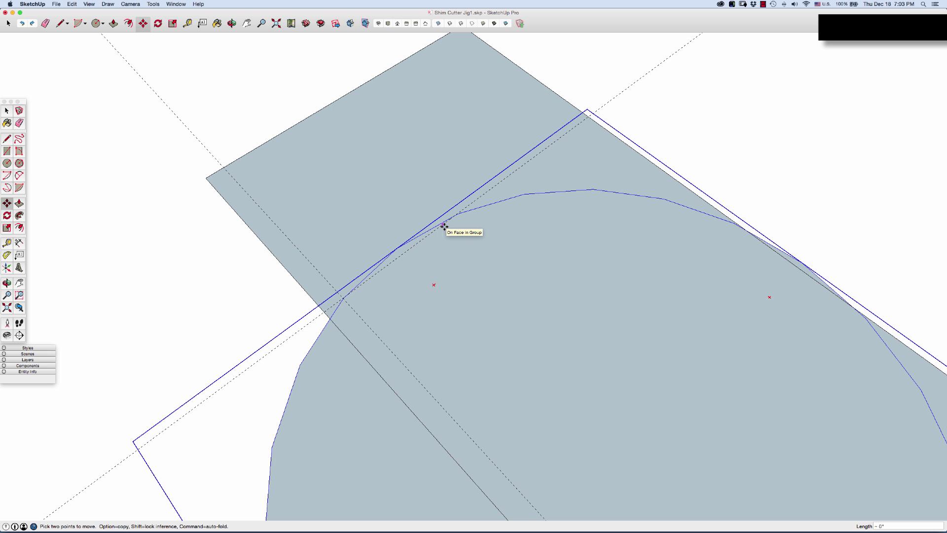
pyautogui.scroll(-2, 450, 244)
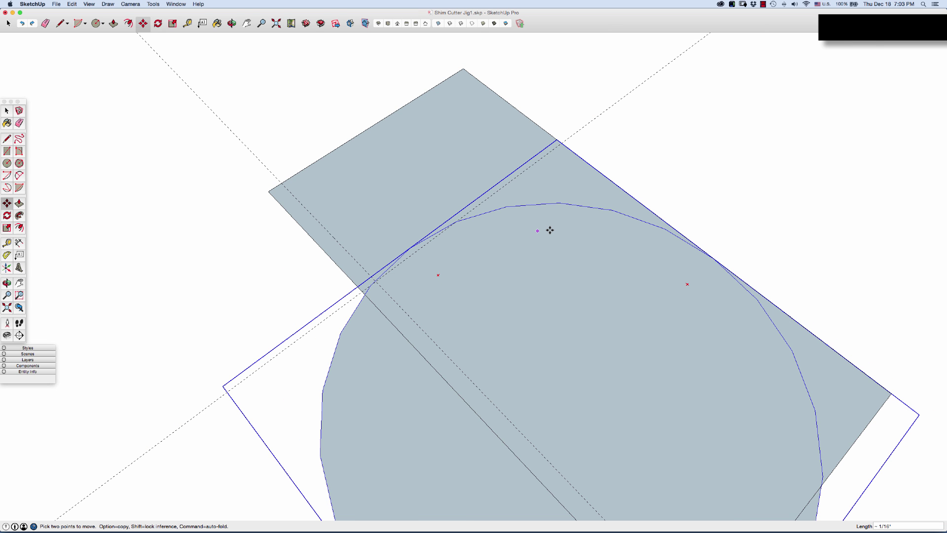
pyautogui.scroll(-3, 551, 229)
pyautogui.press('space')
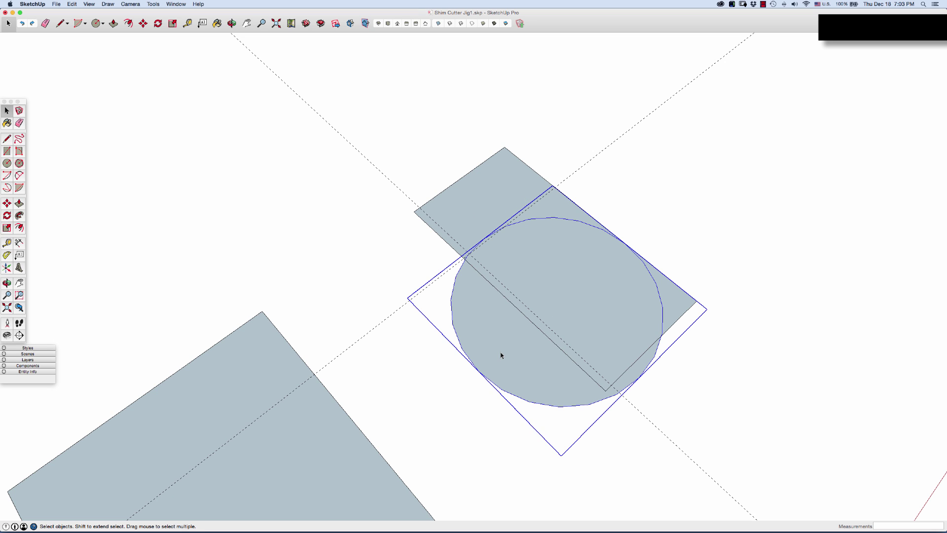
# Step: Copy the circle group to the handle rectangle's back end, meeting the first circle and the guide near the left edge
pyautogui.press('m')
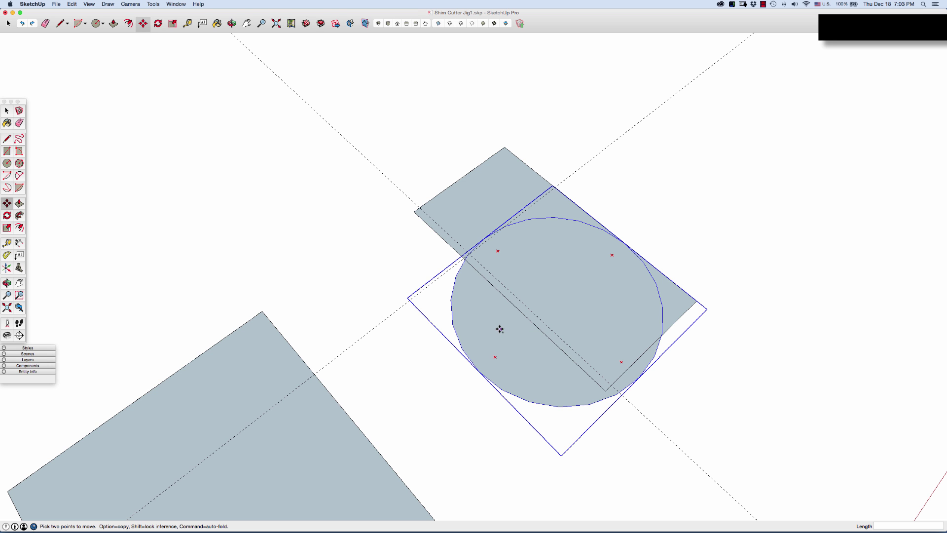
pyautogui.click(502, 326)
pyautogui.press('alt')
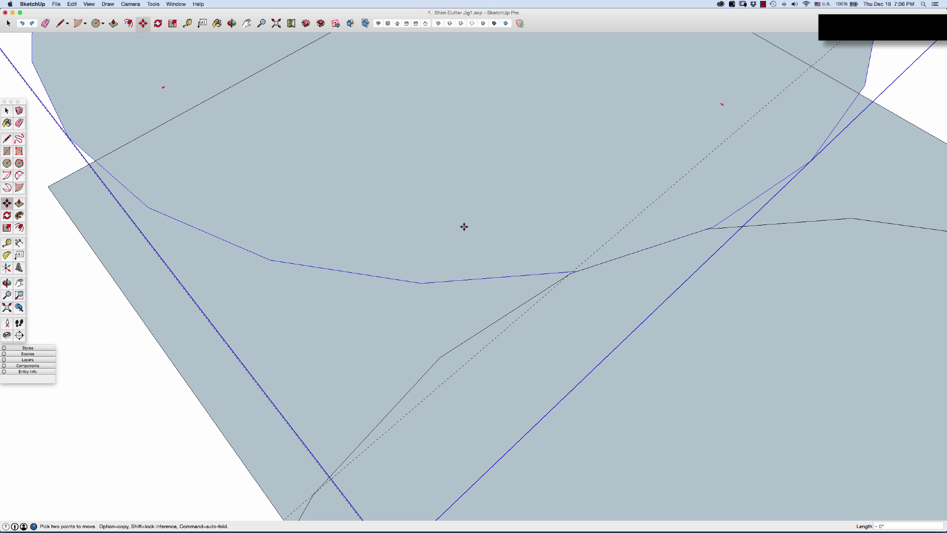
pyautogui.scroll(-10, 465, 227)
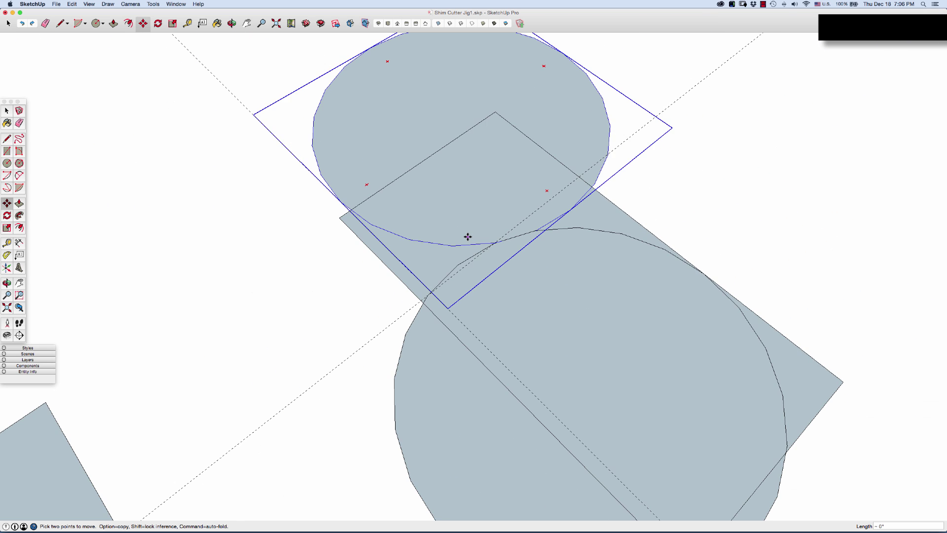
pyautogui.scroll(-3, 469, 237)
pyautogui.press('Escape')
pyautogui.press('space')
pyautogui.click(649, 250)
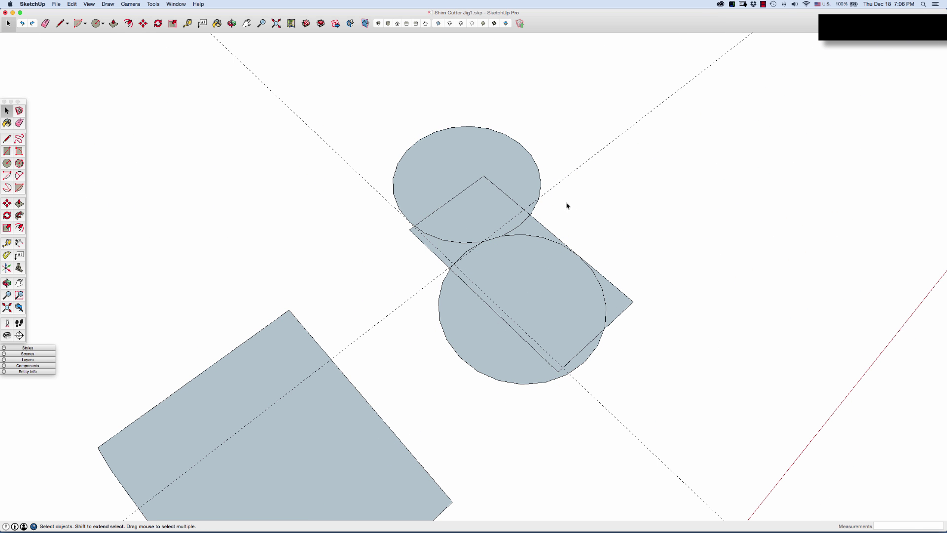
# Step: Explode the handle rectangle group and both circle groups so their outlines intersect
pyautogui.click(533, 190)
pyautogui.click(533, 228)
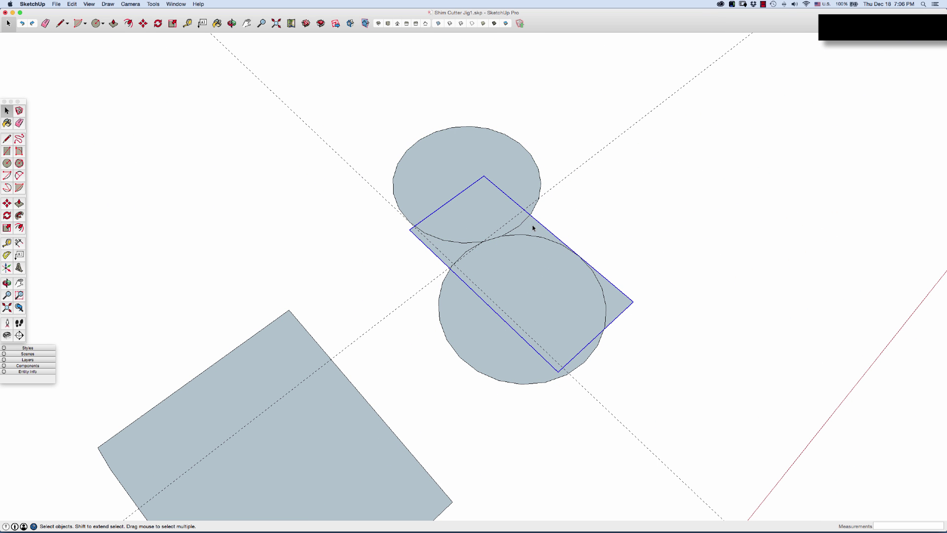
pyautogui.click(535, 273)
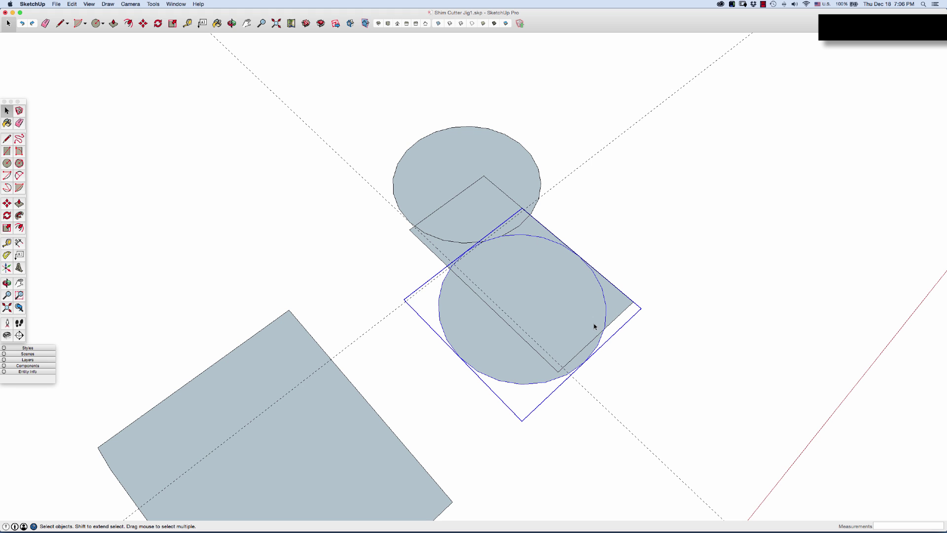
pyautogui.rightClick(619, 302)
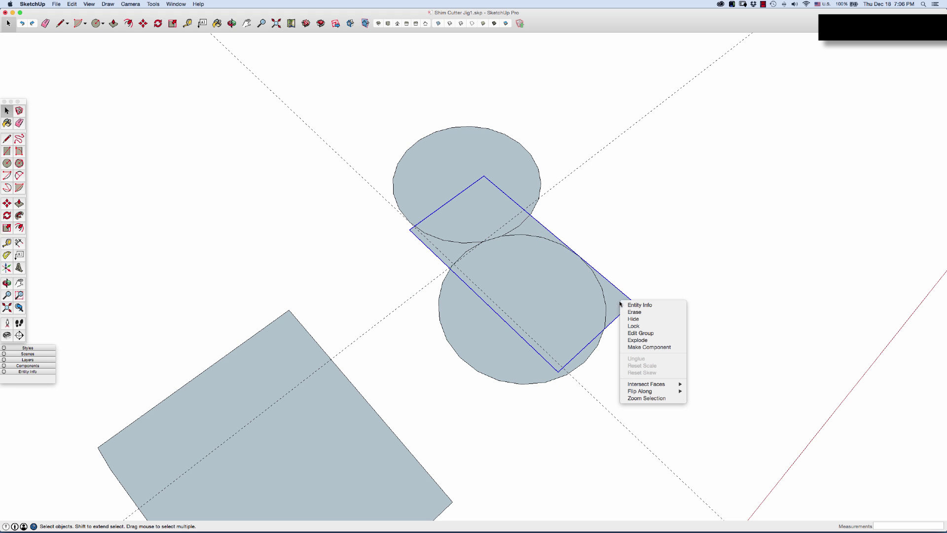
pyautogui.click(636, 340)
pyautogui.click(478, 349)
pyautogui.rightClick(478, 350)
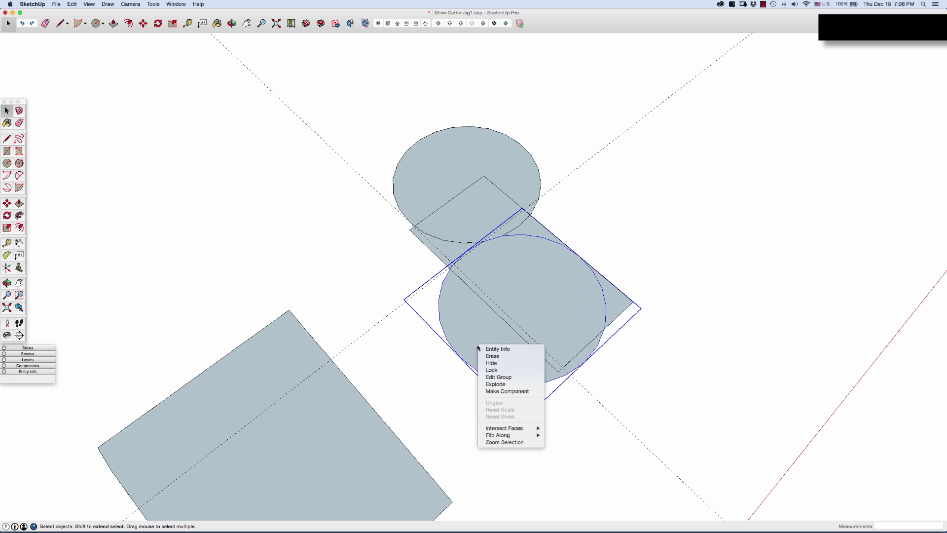
pyautogui.click(494, 384)
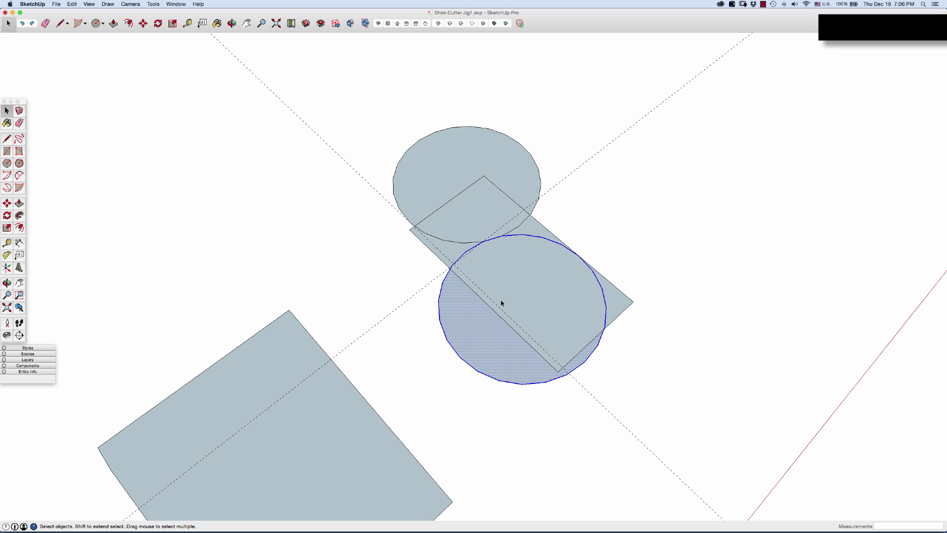
pyautogui.click(475, 146)
pyautogui.rightClick(476, 145)
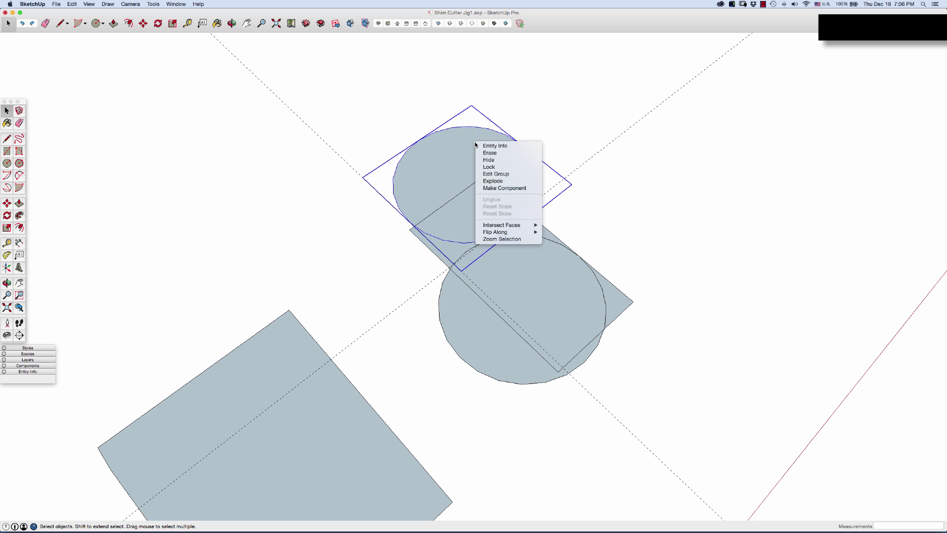
pyautogui.click(490, 181)
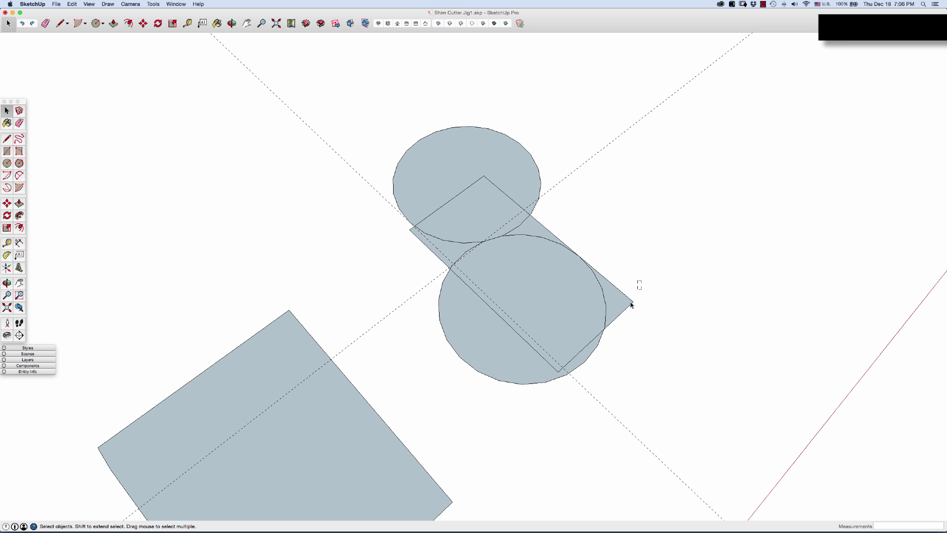
# Step: Delete the waste outside the handle curve: the rectangle's front right corner, its right edge between the circles, and the back circle
pyautogui.moveTo(631, 310); pyautogui.dragTo(629, 323)
pyautogui.press('Delete')
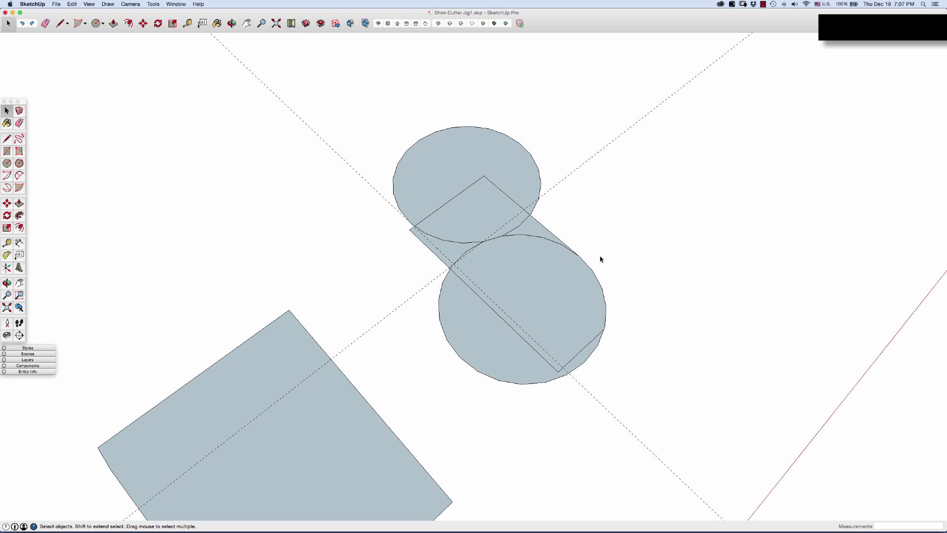
pyautogui.click(552, 227)
pyautogui.press('Delete')
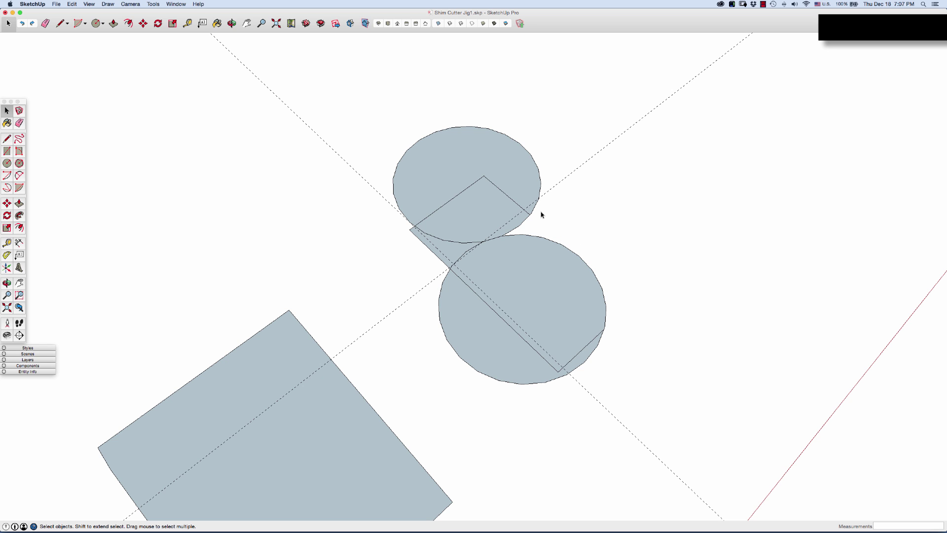
pyautogui.doubleClick(479, 182)
pyautogui.press('Delete')
# Step: Delete the front circle's arc crossing the handle and the part of that circle outside the rectangle, leaving one curved profile
pyautogui.click(461, 256)
pyautogui.scroll(3, 460, 261)
pyautogui.scroll(2, 461, 268)
pyautogui.click(456, 254)
pyautogui.press('Delete')
pyautogui.scroll(-4, 483, 375)
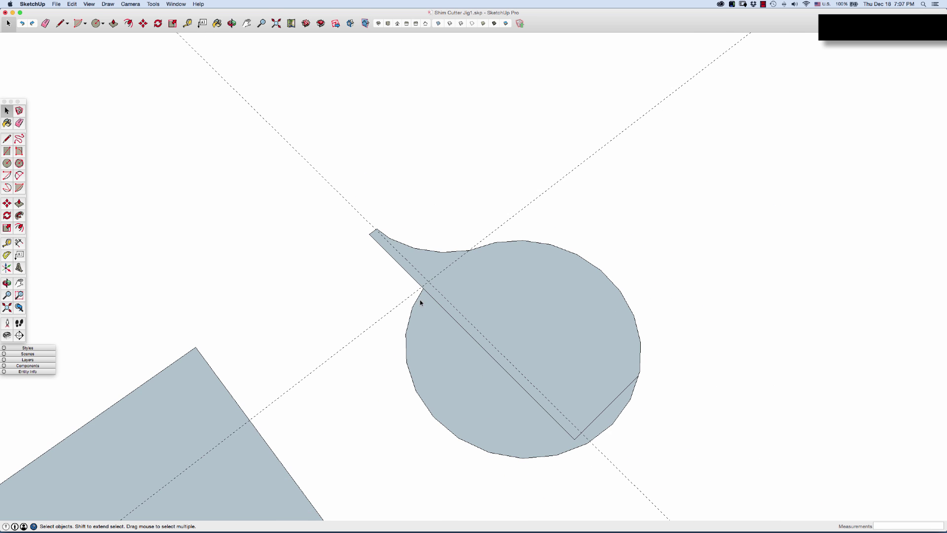
pyautogui.scroll(1, 521, 453)
pyautogui.doubleClick(521, 453)
pyautogui.press('Delete')
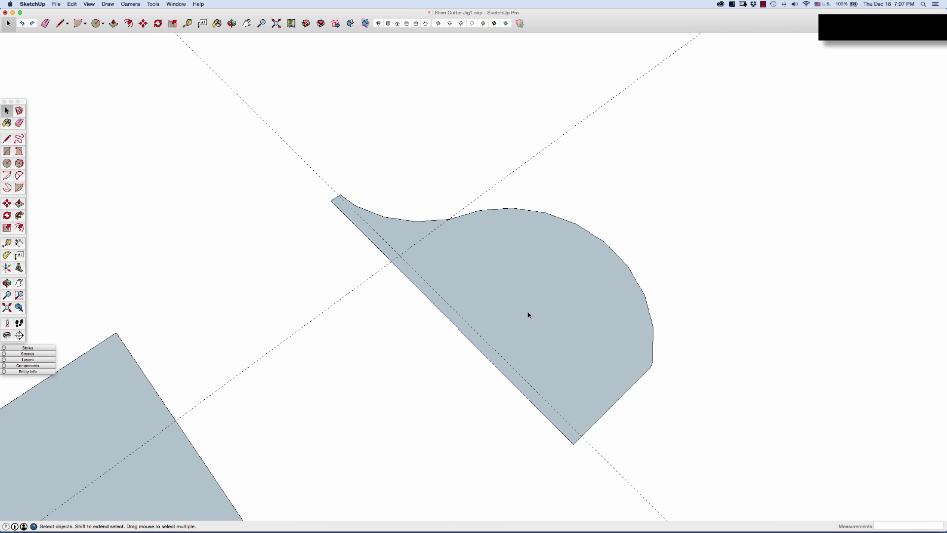
pyautogui.scroll(-3, 527, 315)
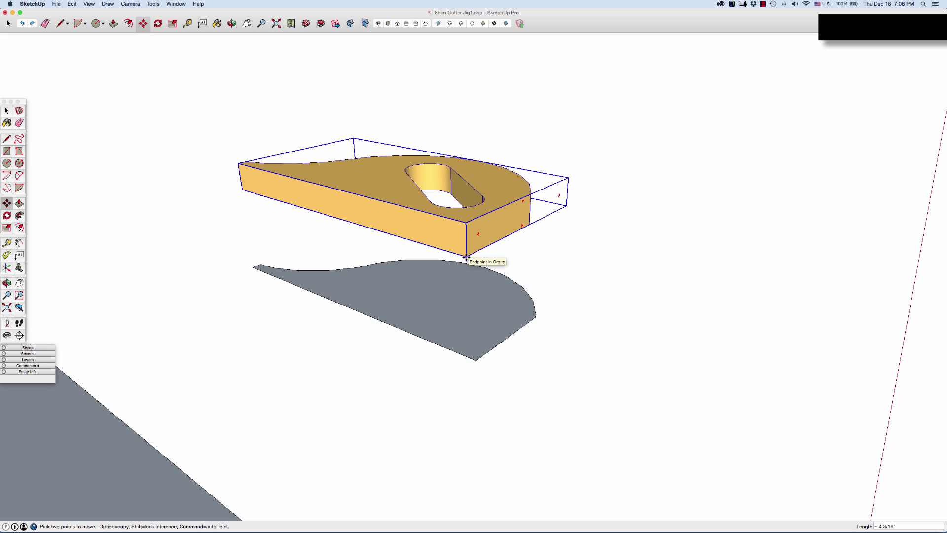
pyautogui.click(466, 256)
pyautogui.press('space')
pyautogui.press('Escape')
# Step: Make the curved handle profile into a group and clear the selection
pyautogui.click(488, 324)
pyautogui.rightClick(488, 324)
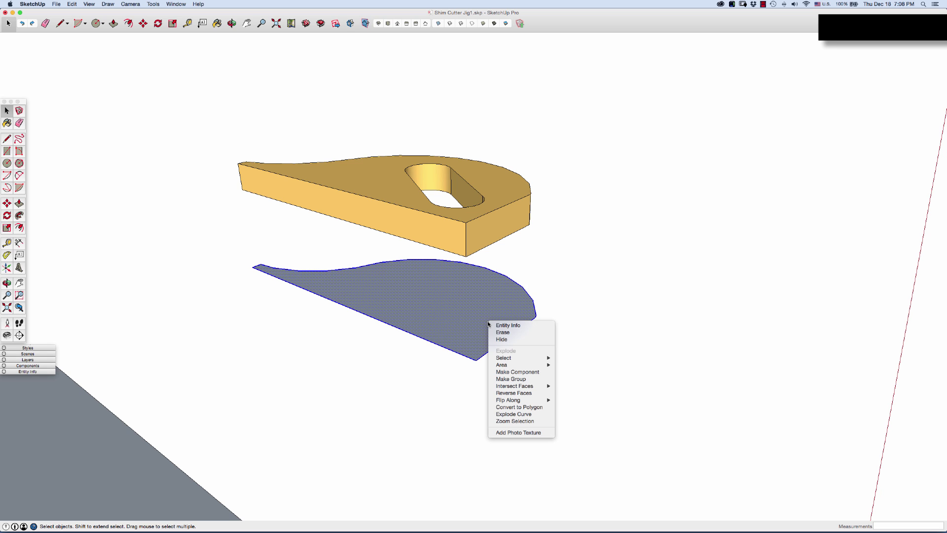
pyautogui.click(498, 379)
pyautogui.click(582, 332)
# Step: Move the finished handle by its bottom front corner onto the matching corner of the new curved profile
pyautogui.click(439, 234)
pyautogui.press('m')
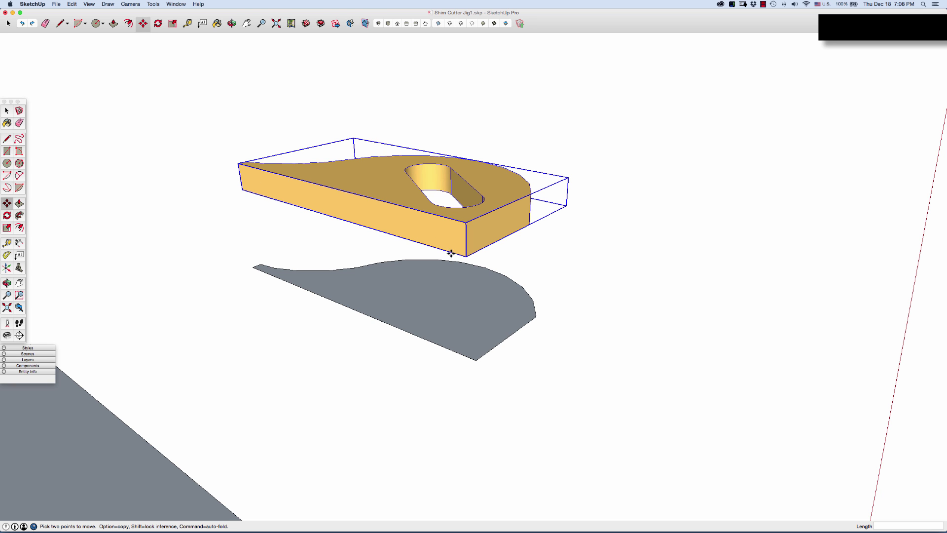
pyautogui.click(467, 254)
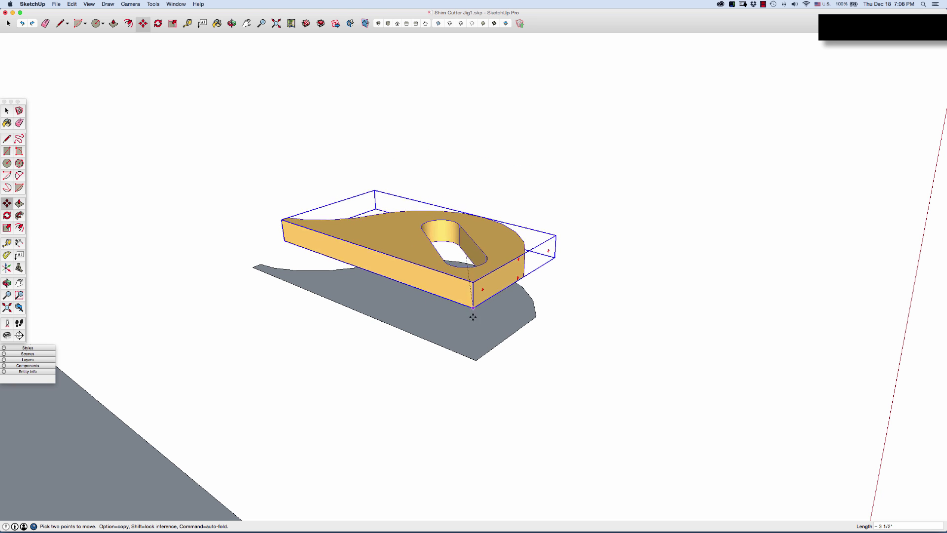
pyautogui.click(477, 360)
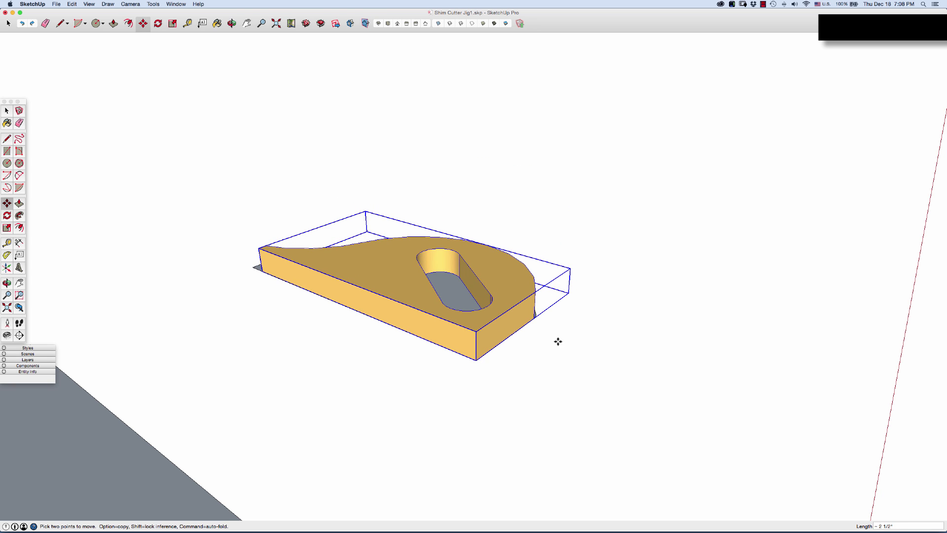
# Step: Create a guide line along the length of the handle's slot, through the middle of its rounded ends
pyautogui.moveTo(556, 319); pyautogui.dragTo(525, 363, button='middle')
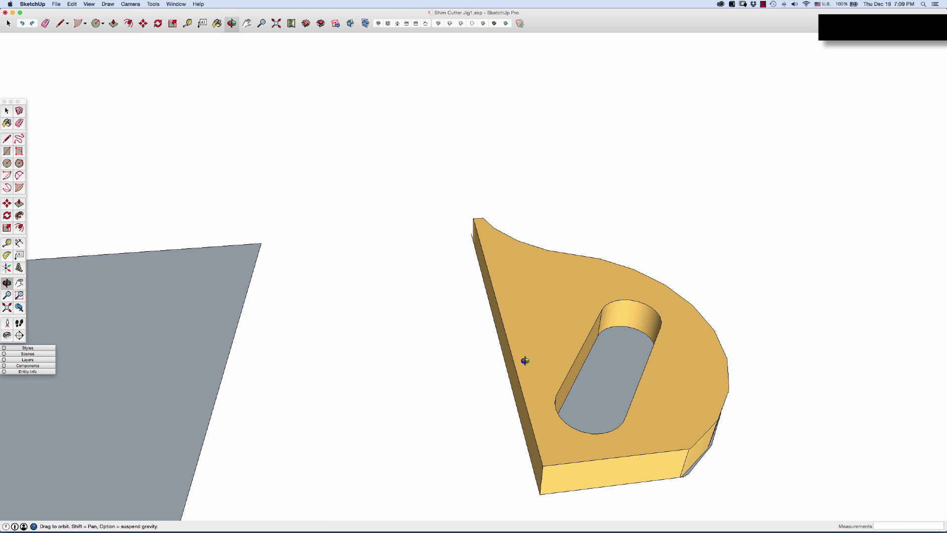
pyautogui.press('t')
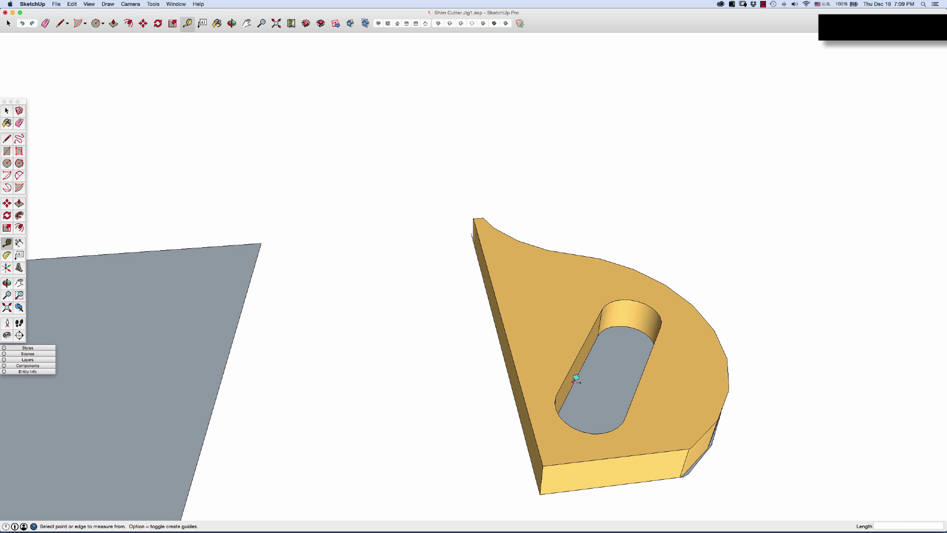
pyautogui.click(587, 359)
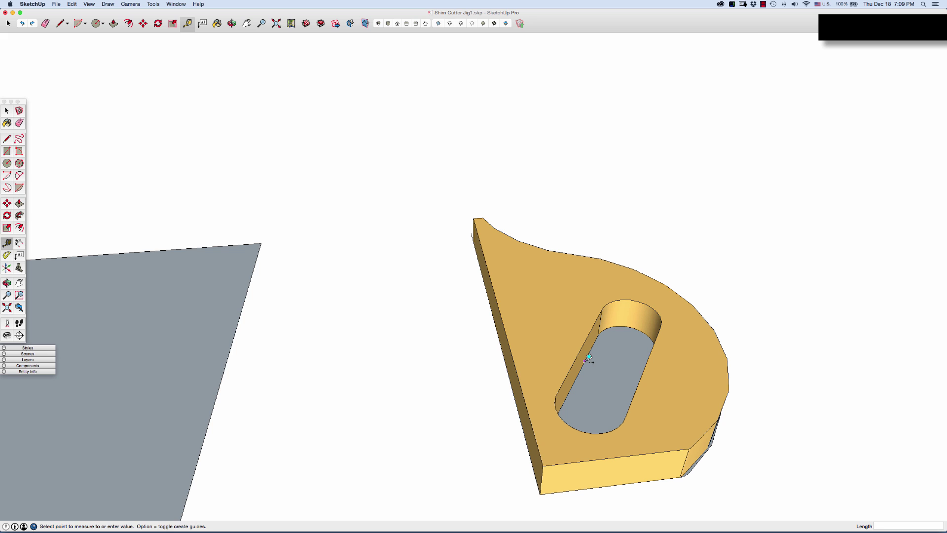
pyautogui.click(633, 327)
pyautogui.scroll(3, 632, 360)
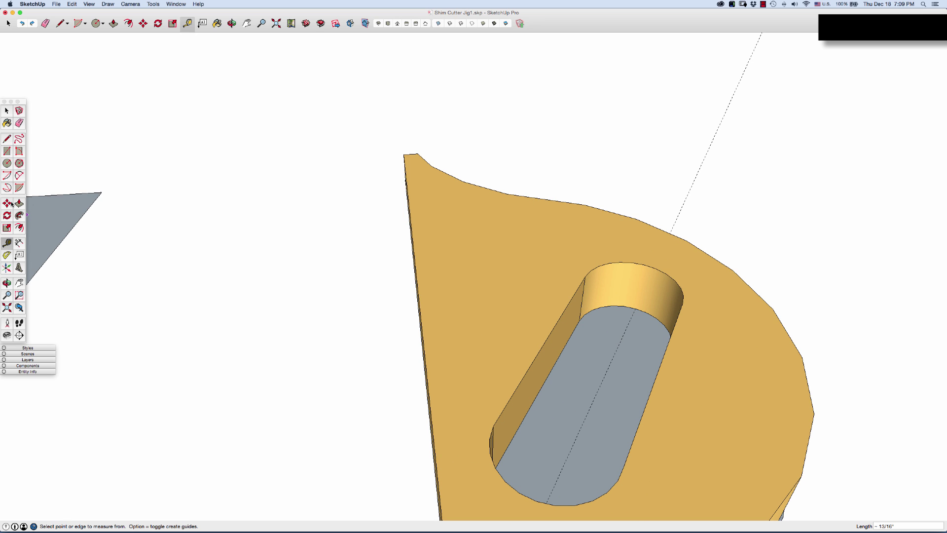
# Step: Create a 90° protractor guide across the slot, starting where its straight side meets the back rounded end
pyautogui.click(7, 256)
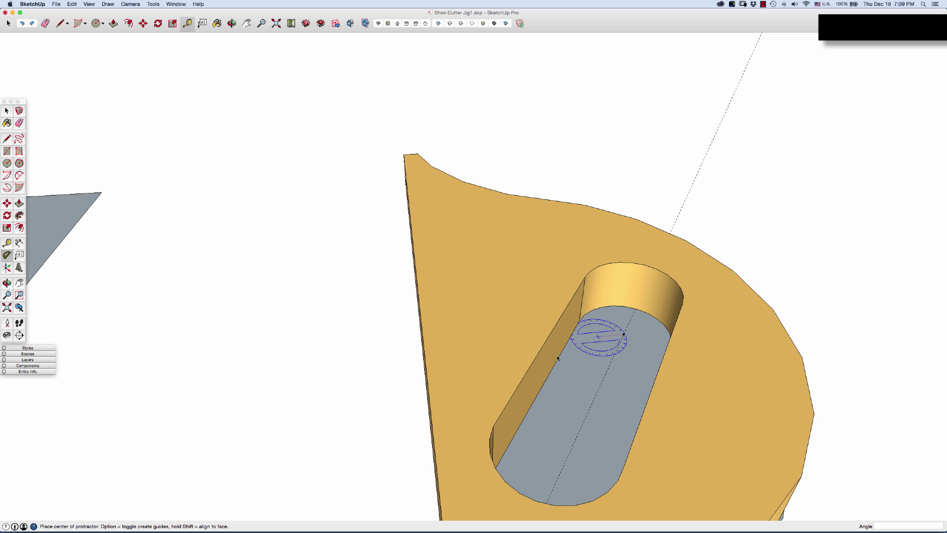
pyautogui.click(579, 322)
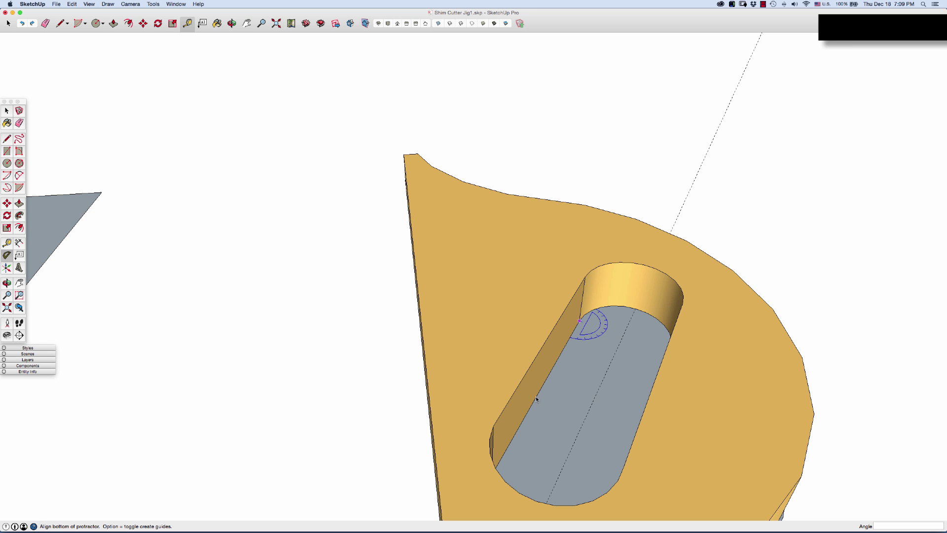
pyautogui.click(519, 428)
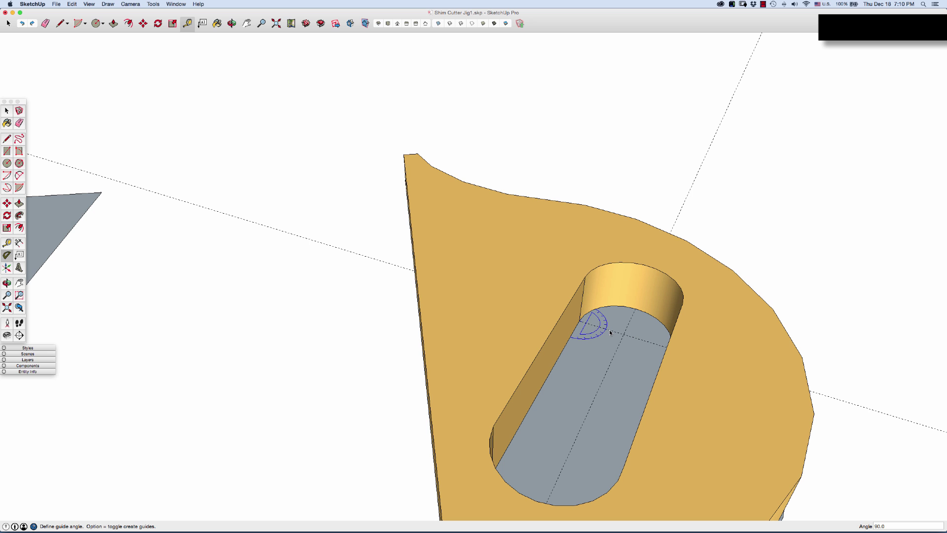
pyautogui.click(610, 333)
pyautogui.press('space')
pyautogui.scroll(-2, 582, 347)
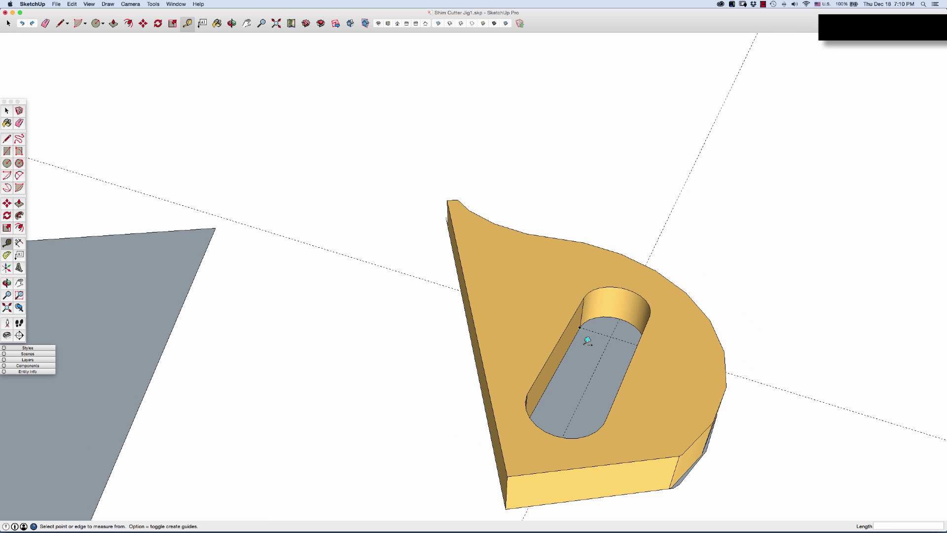
# Step: Create a parallel guide across the slot where its straight side meets the front rounded end
pyautogui.moveTo(584, 342); pyautogui.dragTo(492, 403, button='middle')
pyautogui.moveTo(492, 403); pyautogui.dragTo(344, 450)
pyautogui.press('t')
pyautogui.click(499, 410)
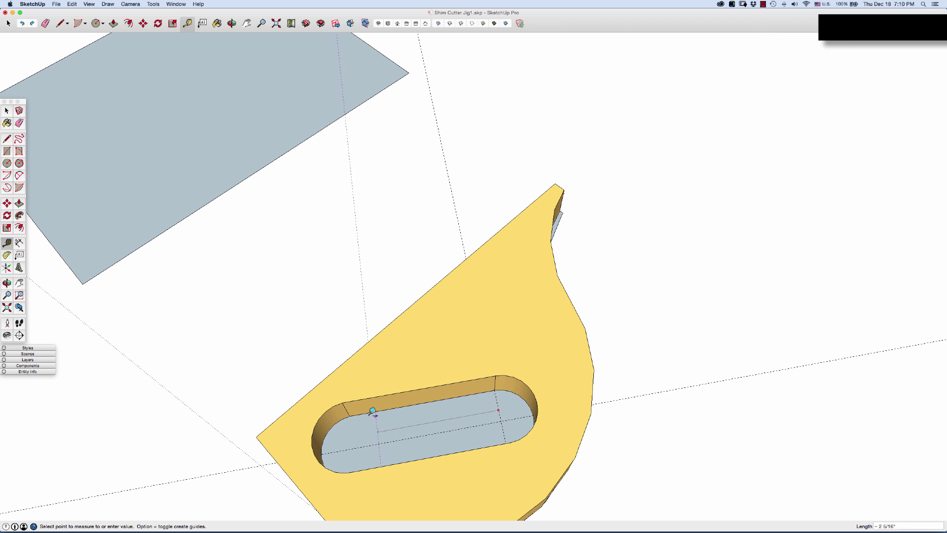
pyautogui.click(351, 420)
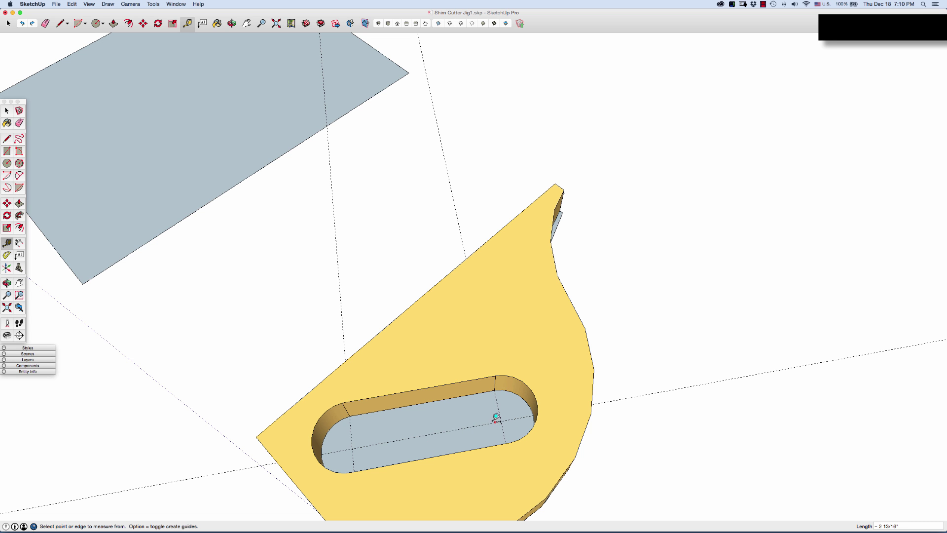
pyautogui.scroll(-3, 589, 351)
pyautogui.scroll(-2, 588, 350)
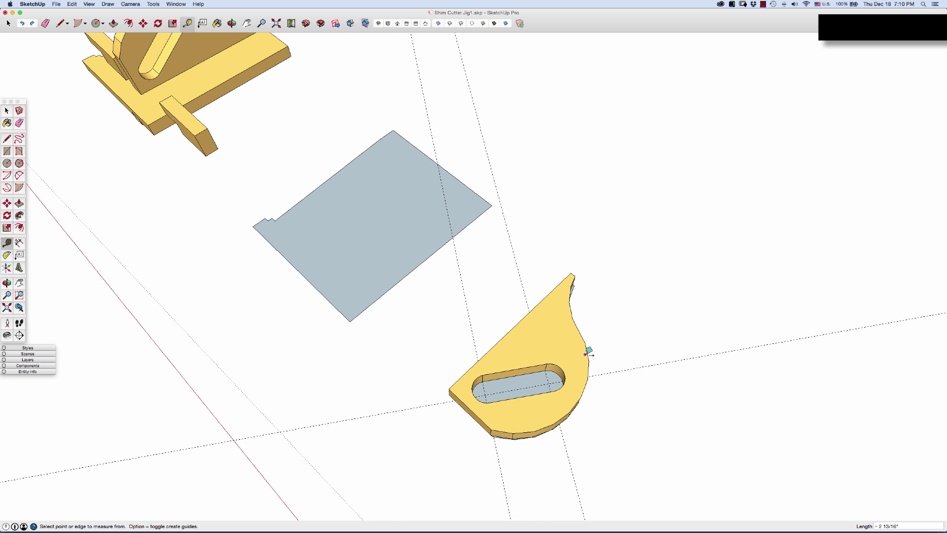
# Step: Delete the finished handle and open the curved profile group underneath for editing
pyautogui.press('space')
pyautogui.scroll(3, 513, 311)
pyautogui.doubleClick(514, 312)
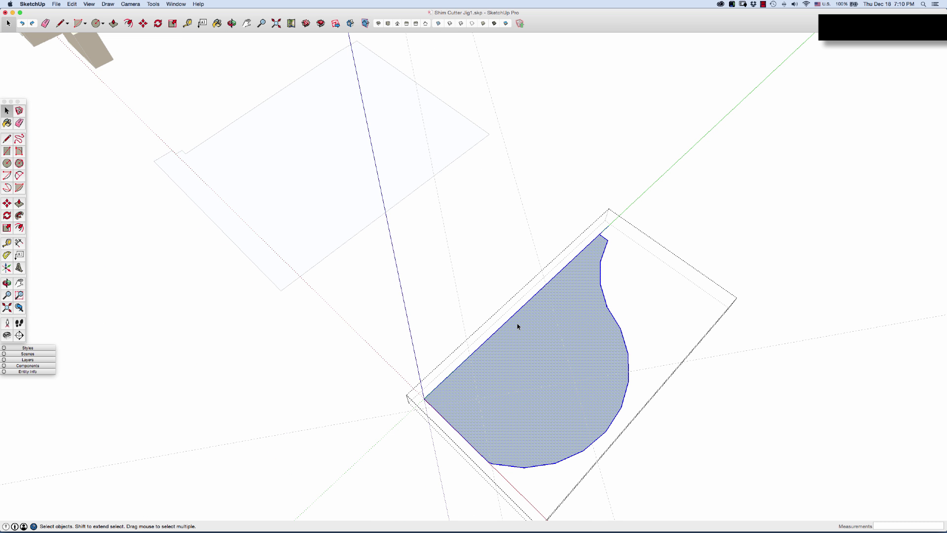
# Step: Draw a circle of about 5/8" radius at each of the two guide intersections marking the slot's ends
pyautogui.press('c')
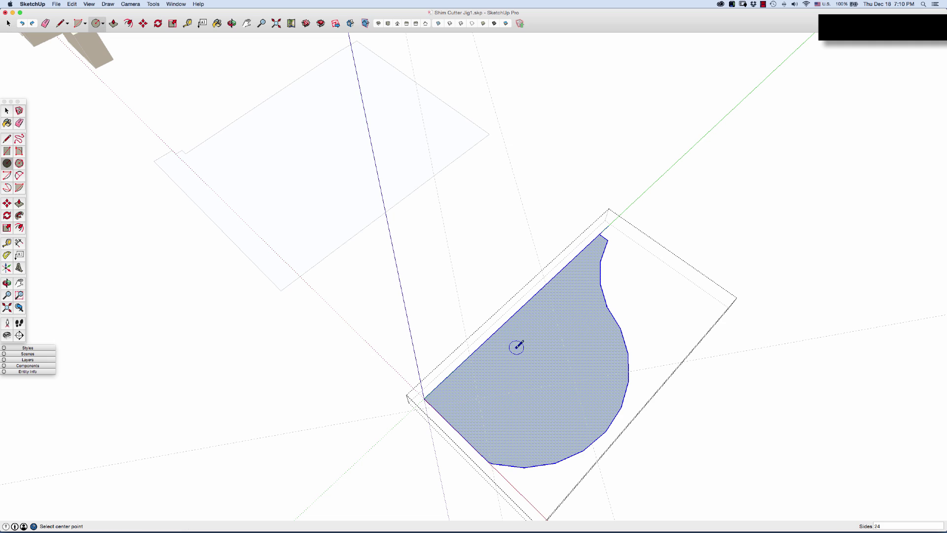
pyautogui.click(479, 398)
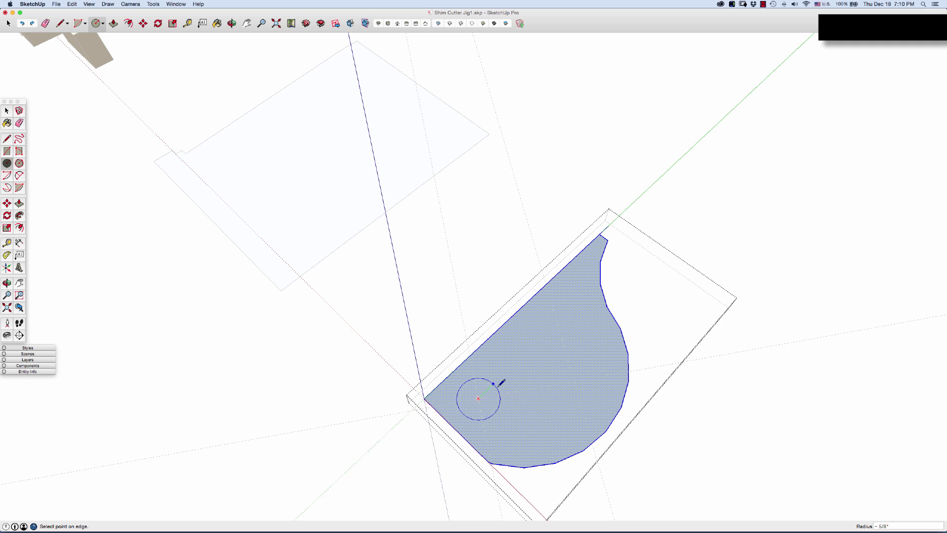
pyautogui.click(494, 384)
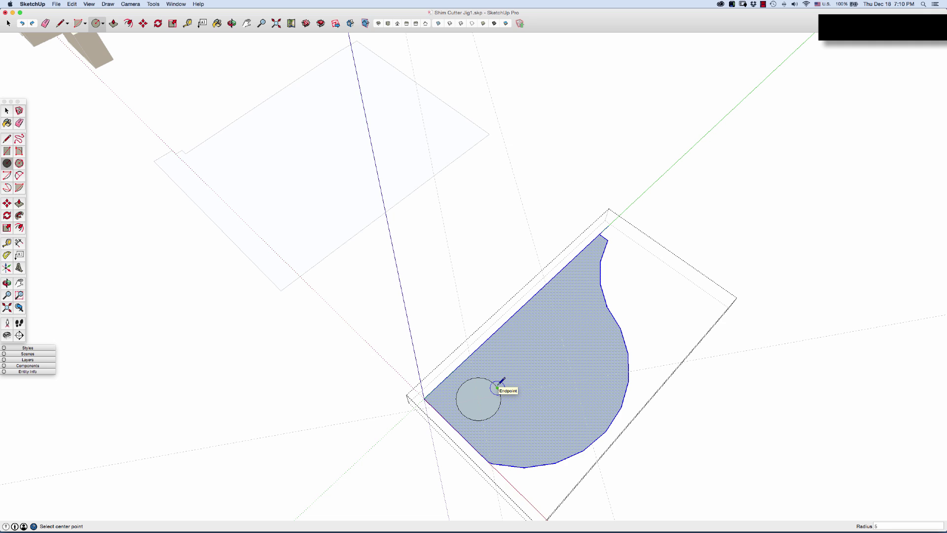
pyautogui.press('Escape')
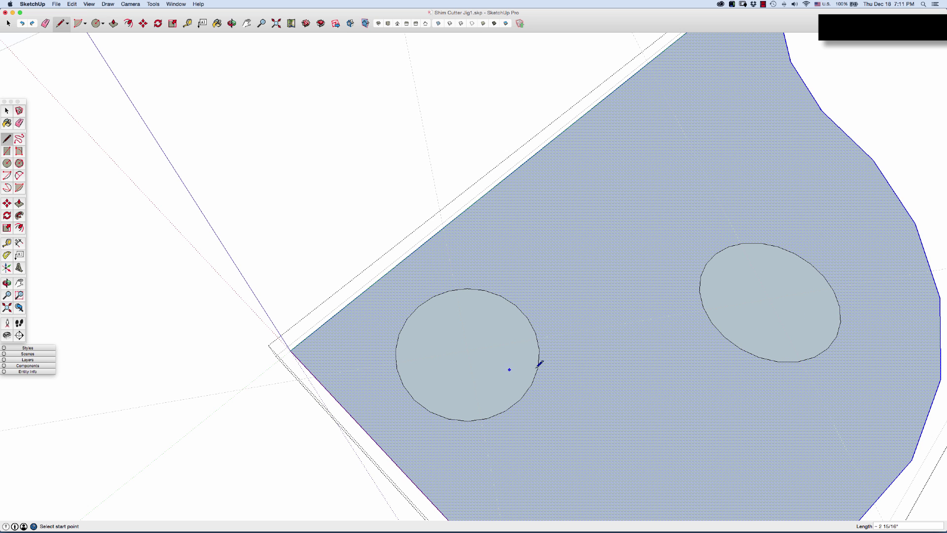
# Step: Draw two straight lines joining the circles along both sides to outline the slot
pyautogui.click(479, 419)
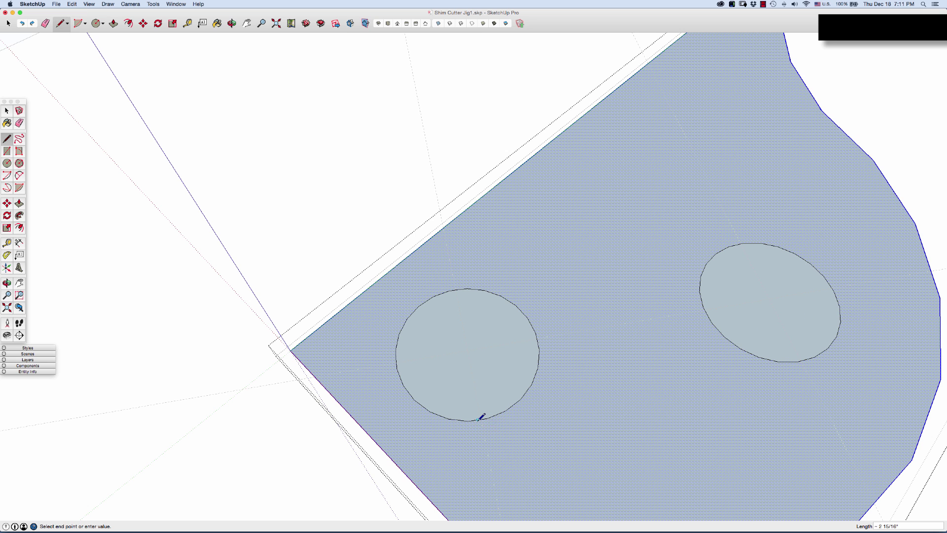
pyautogui.click(808, 359)
pyautogui.click(745, 242)
pyautogui.click(467, 289)
# Step: Delete the faces and inner arcs inside the slot outline, leaving one open slot in the handle profile
pyautogui.press('space')
pyautogui.click(500, 335)
pyautogui.press('Delete')
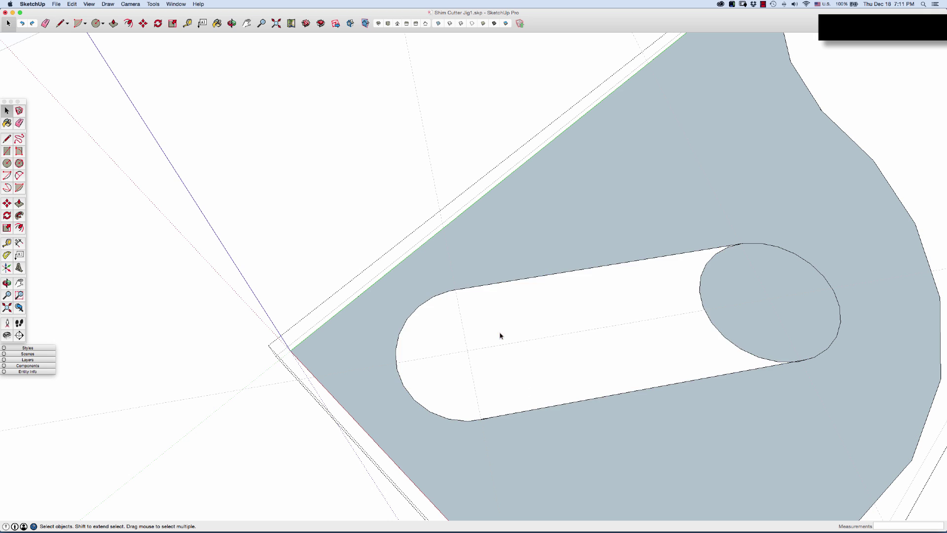
pyautogui.moveTo(701, 327); pyautogui.dragTo(700, 327)
pyautogui.press('Delete')
pyautogui.scroll(-5, 694, 316)
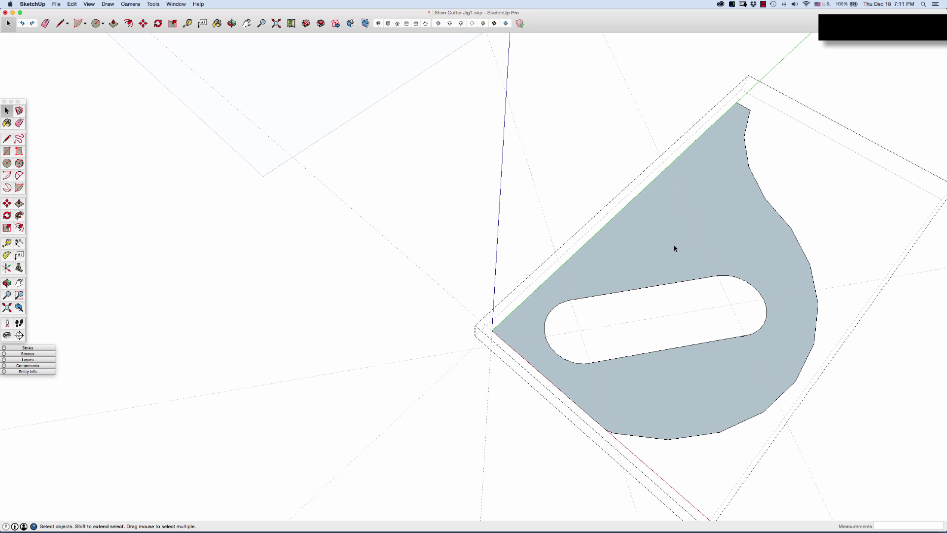
# Step: Extrude the slotted handle profile upward into a solid plate and delete the guides
pyautogui.doubleClick(674, 245)
pyautogui.click(656, 254)
pyautogui.press('p')
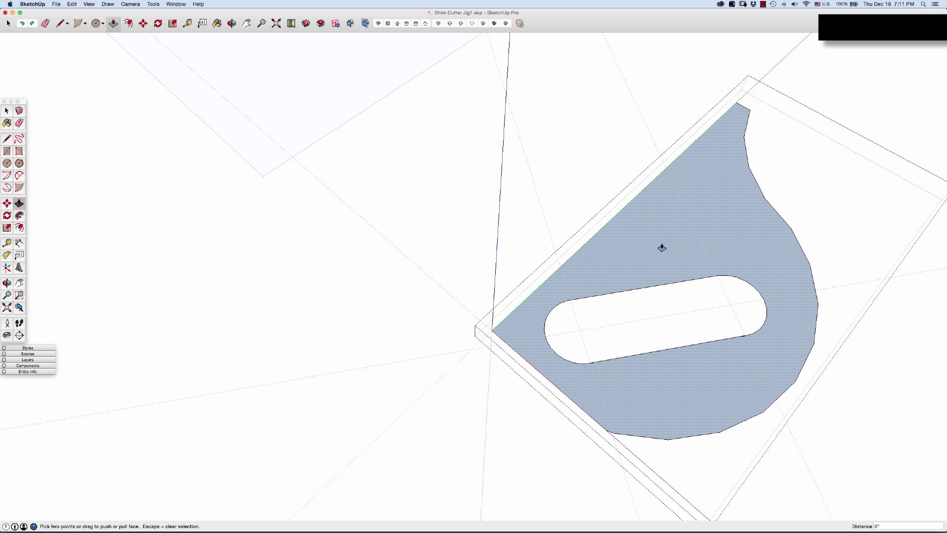
pyautogui.click(662, 246)
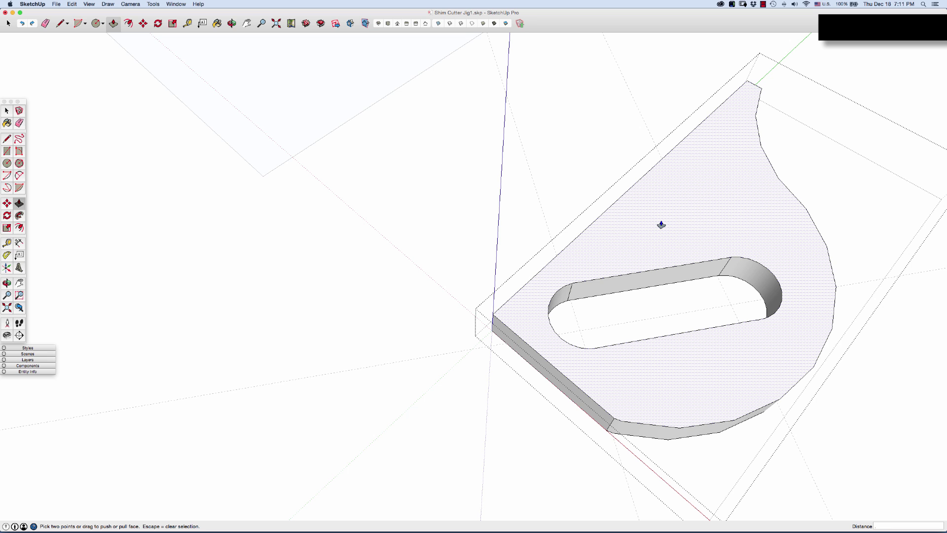
pyautogui.press('space')
pyautogui.scroll(-5, 661, 225)
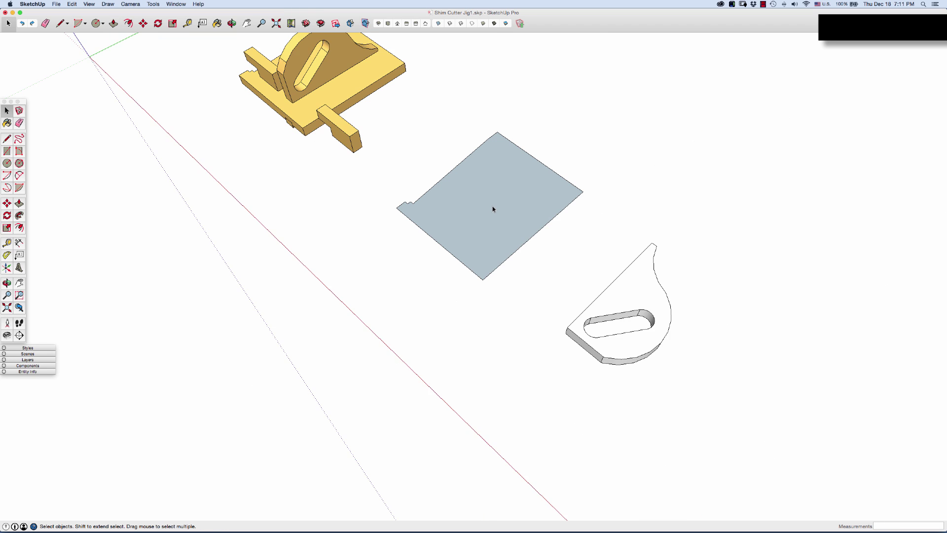
# Step: Extrude the notched base profile upward 3/4" inside its group and close the group
pyautogui.doubleClick(485, 216)
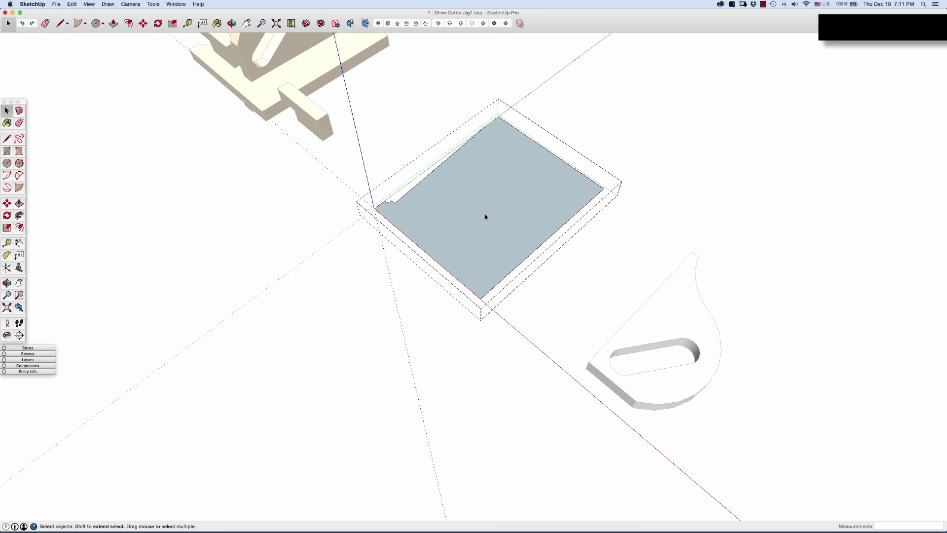
pyautogui.click(485, 216)
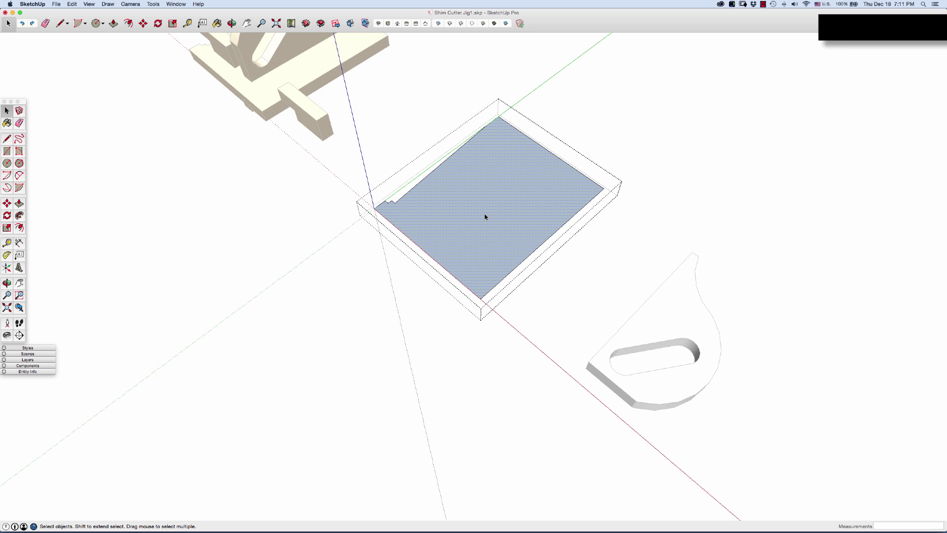
pyautogui.press('p')
pyautogui.click(485, 216)
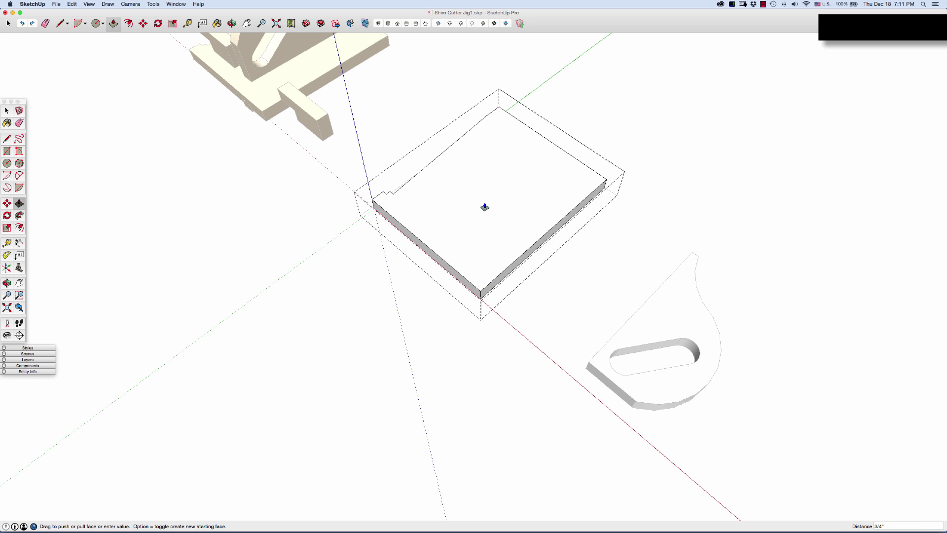
pyautogui.press('space')
pyautogui.click(539, 343)
pyautogui.scroll(-2, 539, 343)
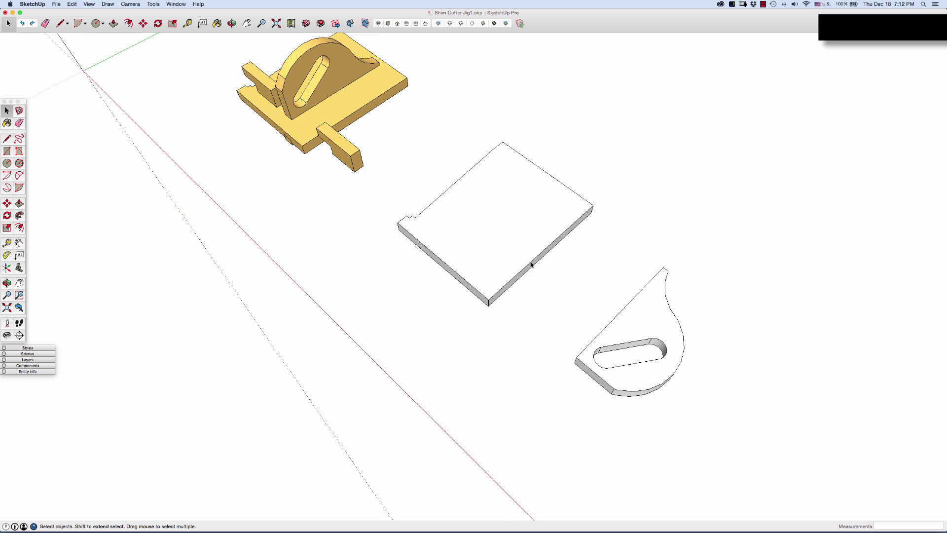
# Step: Place guides on the base, one parallel to its long right edge and one 1" in from its front edge
pyautogui.press('t')
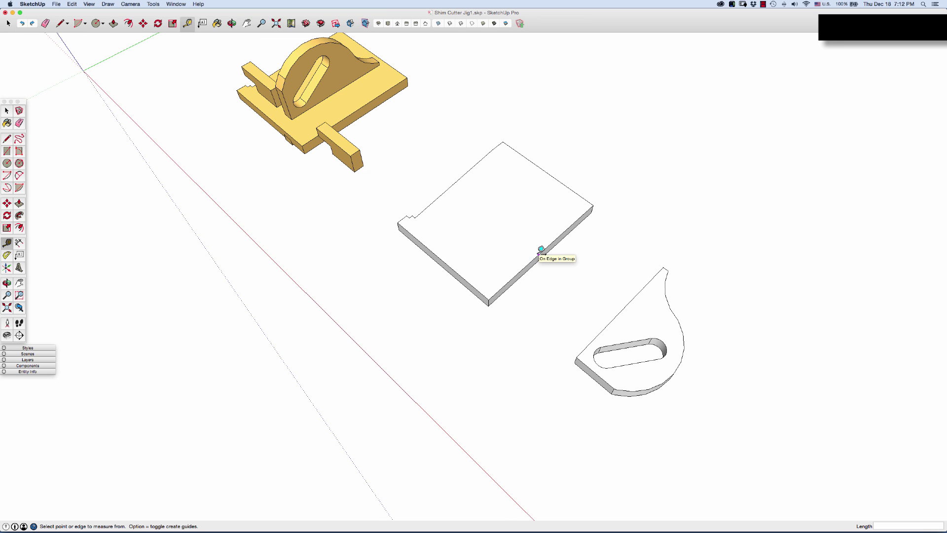
pyautogui.click(541, 252)
pyautogui.press('Return')
pyautogui.click(475, 288)
pyautogui.write('1')
pyautogui.press('Return')
pyautogui.press('space')
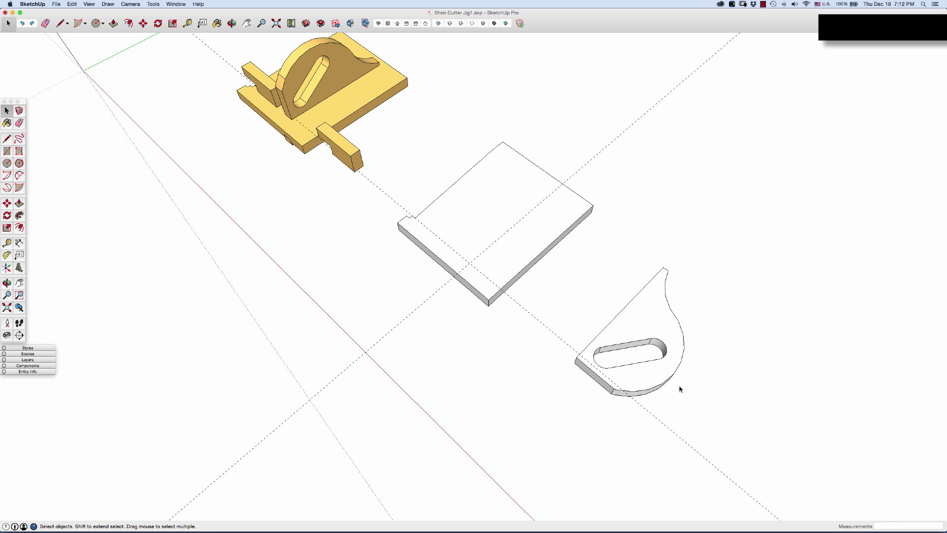
# Step: Rotate the slotted handle 90° about its front end so it stands upright on its straight edge
pyautogui.click(654, 378)
pyautogui.scroll(2, 594, 390)
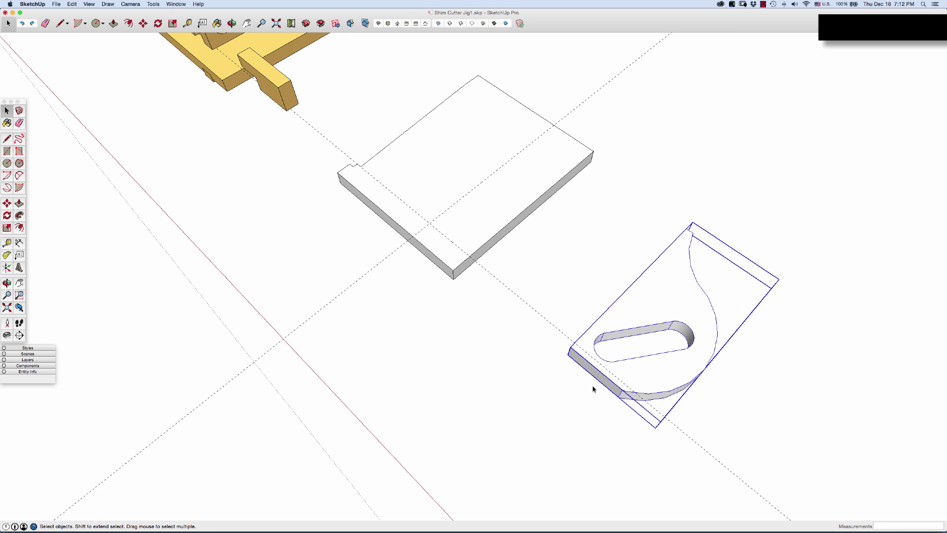
pyautogui.press('m')
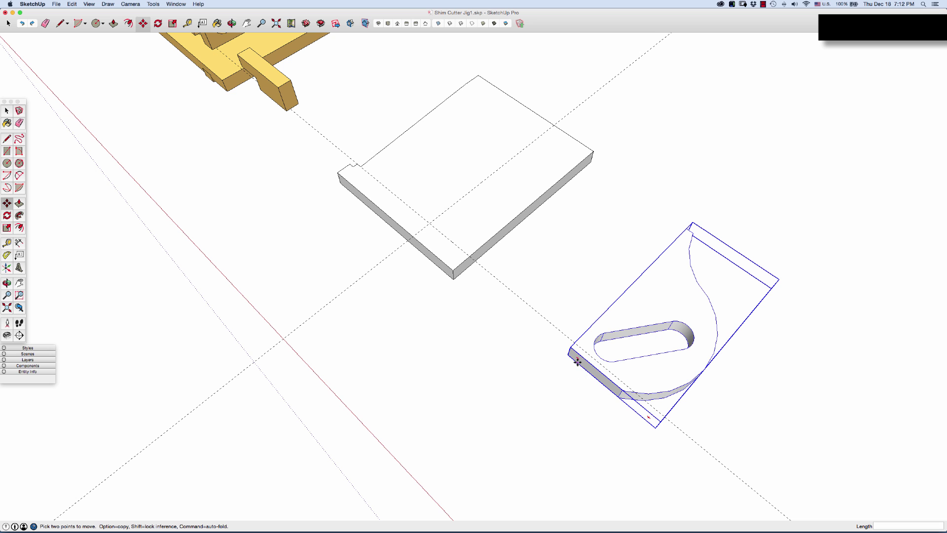
pyautogui.click(577, 358)
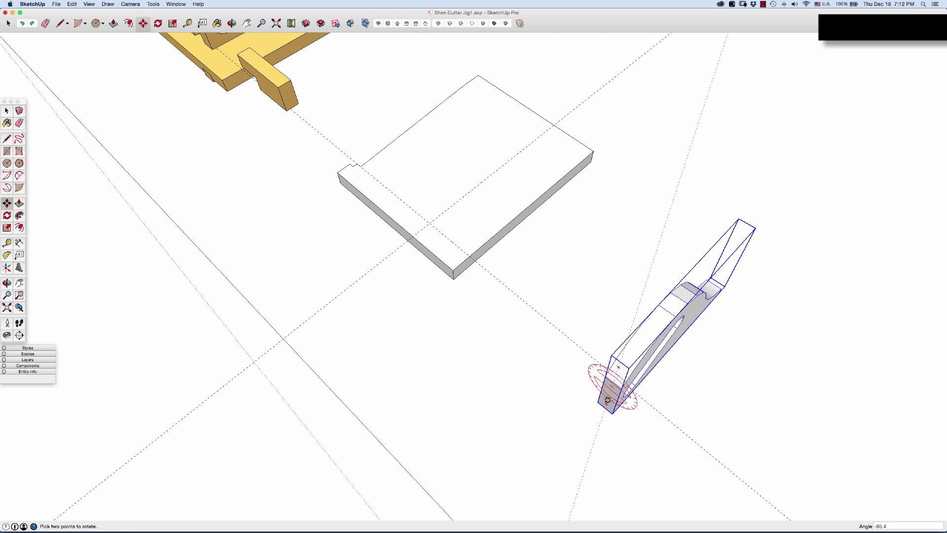
pyautogui.scroll(3, 610, 395)
pyautogui.click(607, 384)
pyautogui.scroll(-3, 578, 382)
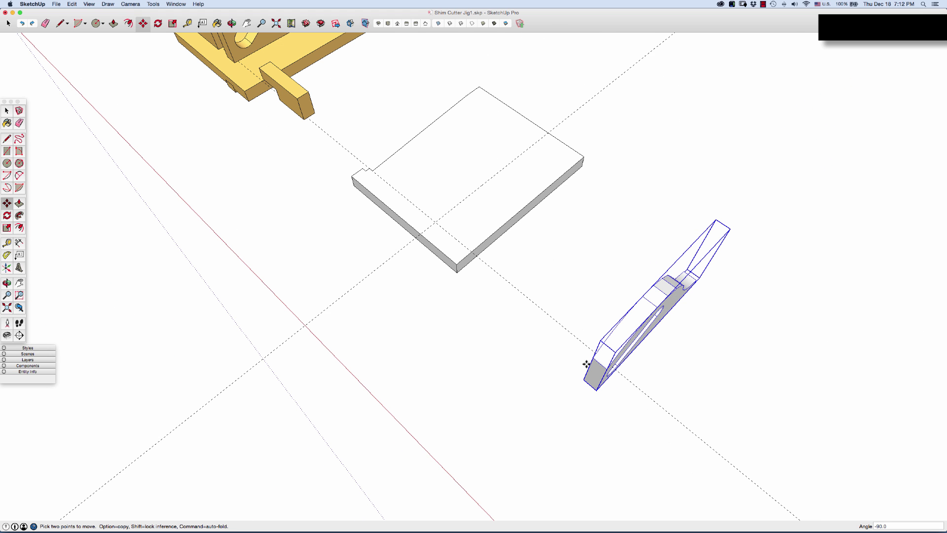
# Step: Move the upright handle by its bottom front corner onto the guide intersection on top of the base
pyautogui.click(596, 390)
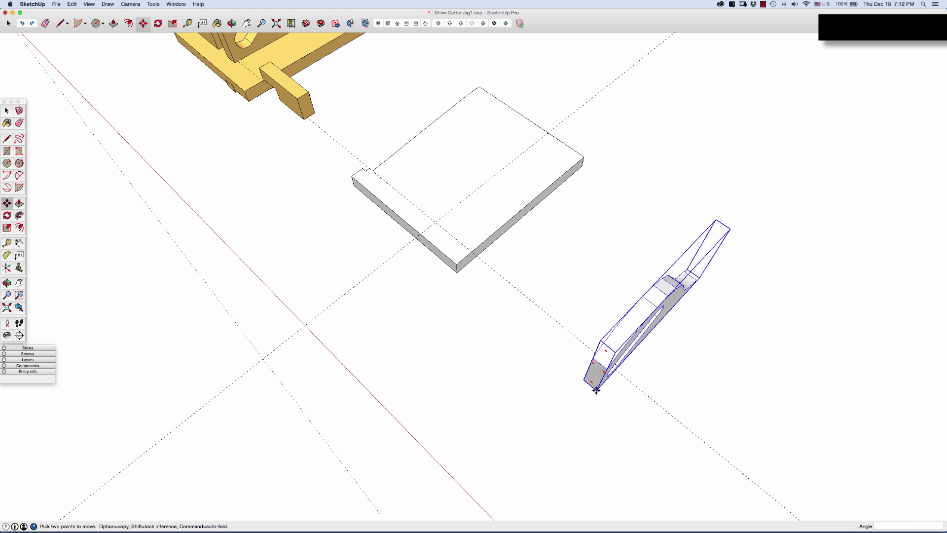
pyautogui.click(434, 217)
pyautogui.scroll(-2, 503, 235)
# Step: Draw a rectangle 3.5" long on the ground to the right of the base, working in top view
pyautogui.press('super+2')
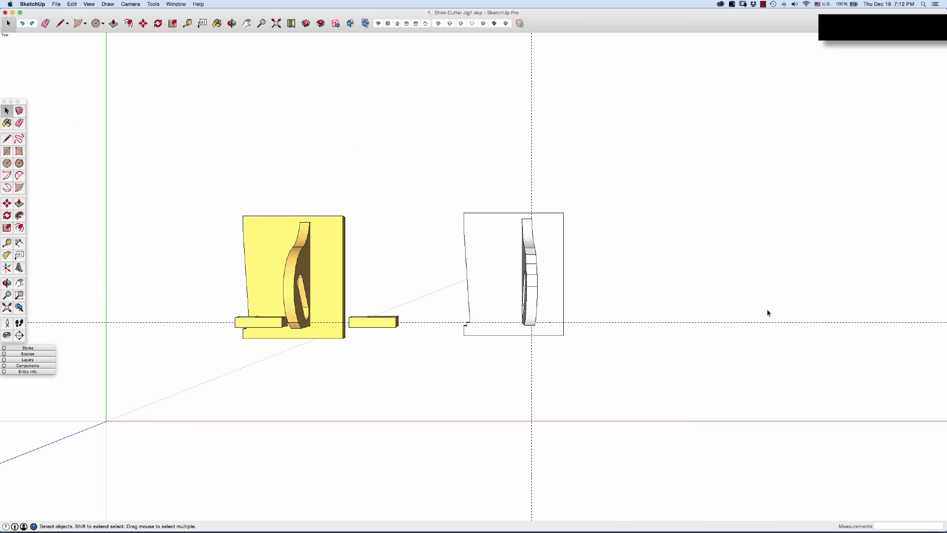
pyautogui.press('r')
pyautogui.click(656, 300)
pyautogui.click(726, 274)
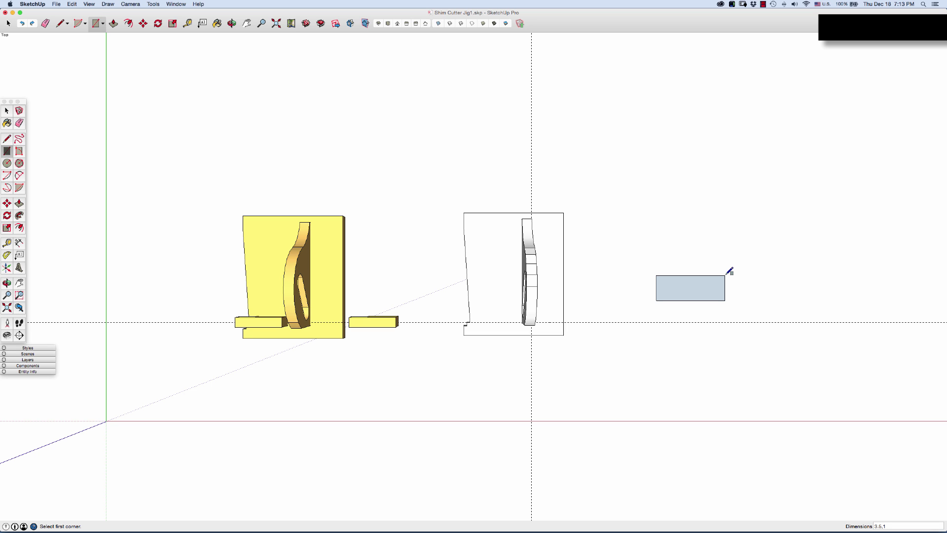
# Step: Place guides across the rectangle, one 0.75" in parallel to its long edge and one parallel to its short left edge
pyautogui.press('t')
pyautogui.scroll(3, 669, 284)
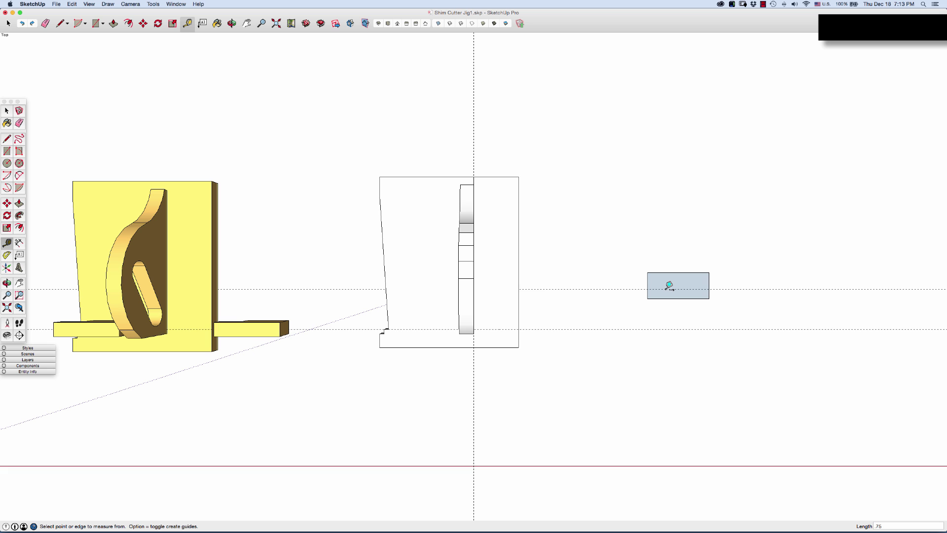
pyautogui.moveTo(669, 285); pyautogui.dragTo(681, 316, button='middle')
pyautogui.scroll(5, 697, 296)
pyautogui.click(634, 296)
pyautogui.click(673, 291)
pyautogui.press('o')
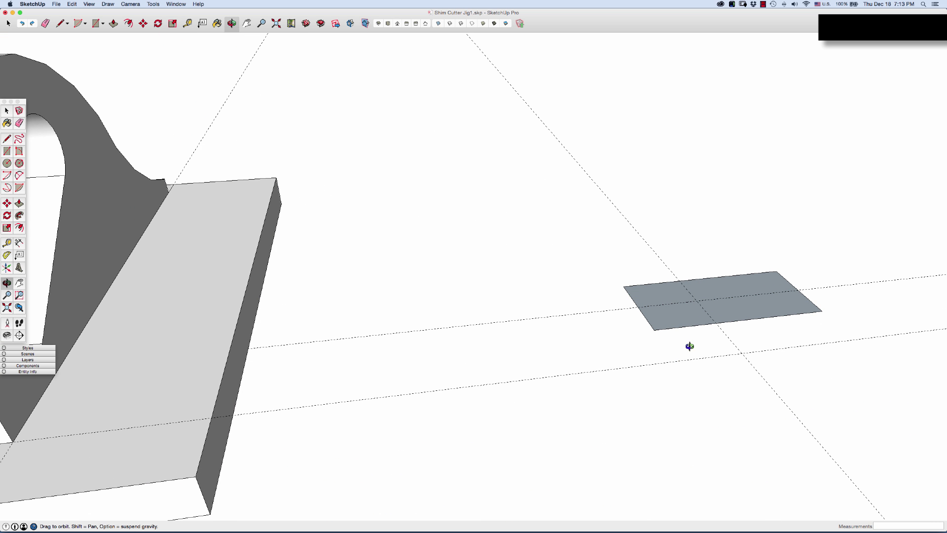
pyautogui.moveTo(690, 342); pyautogui.dragTo(661, 445)
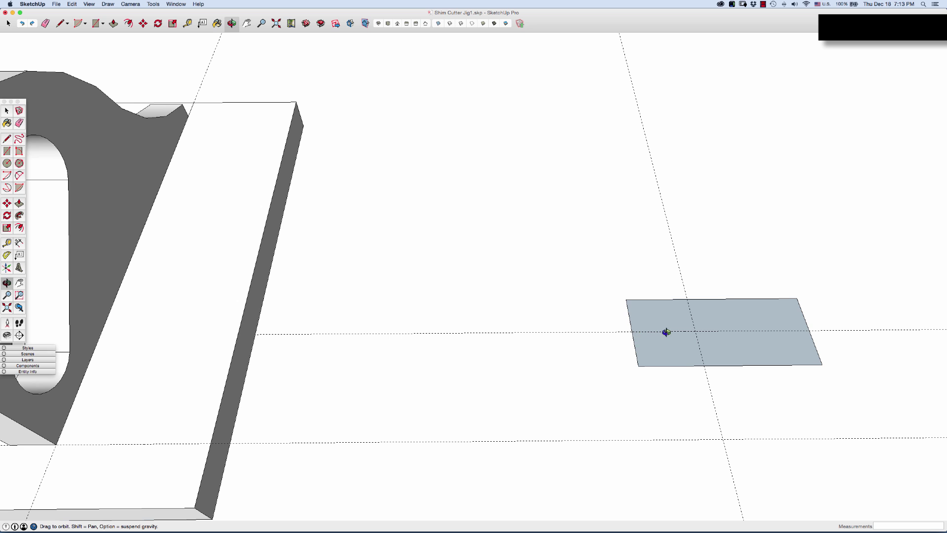
# Step: Outline the rectangle's front left corner with lines along the guides and delete it, leaving an L-shaped profile
pyautogui.scroll(3, 678, 346)
pyautogui.scroll(1, 677, 347)
pyautogui.press('space')
pyautogui.click(678, 359)
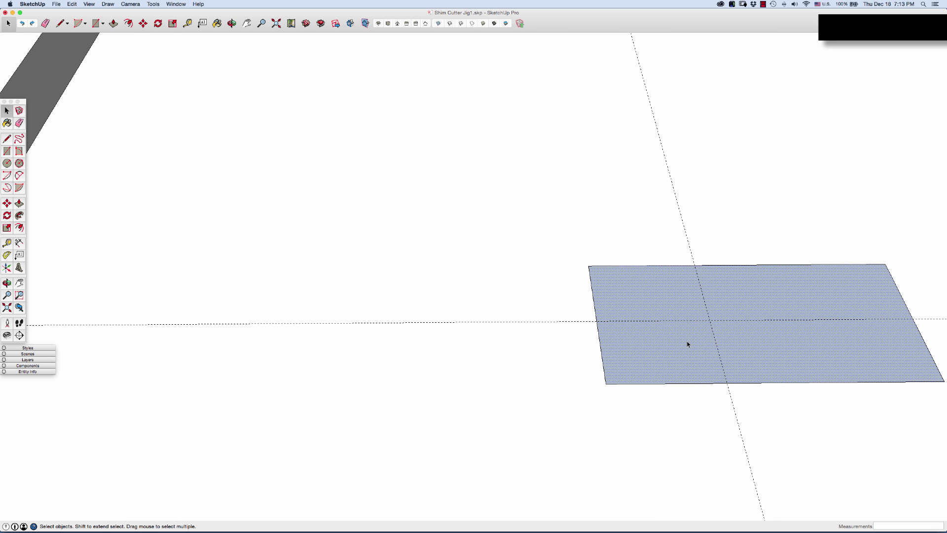
pyautogui.press('l')
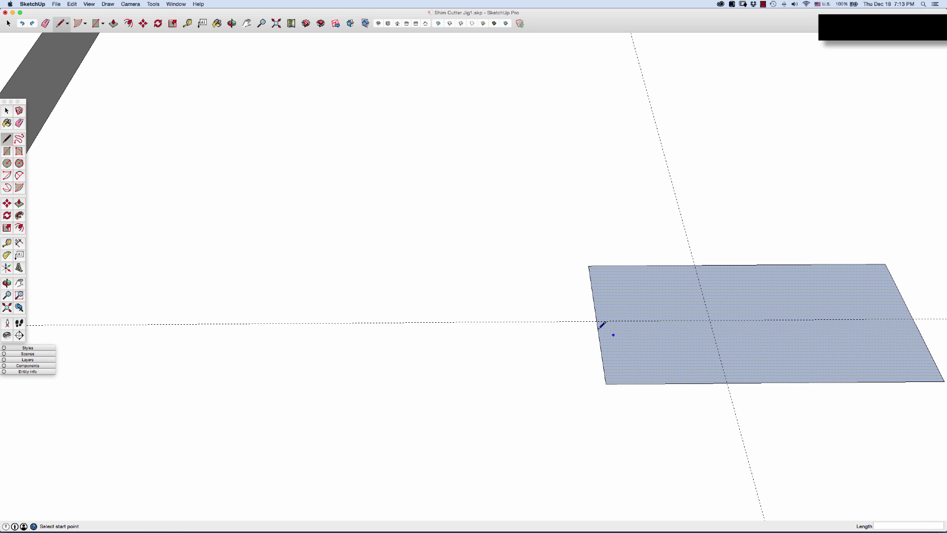
pyautogui.click(597, 321)
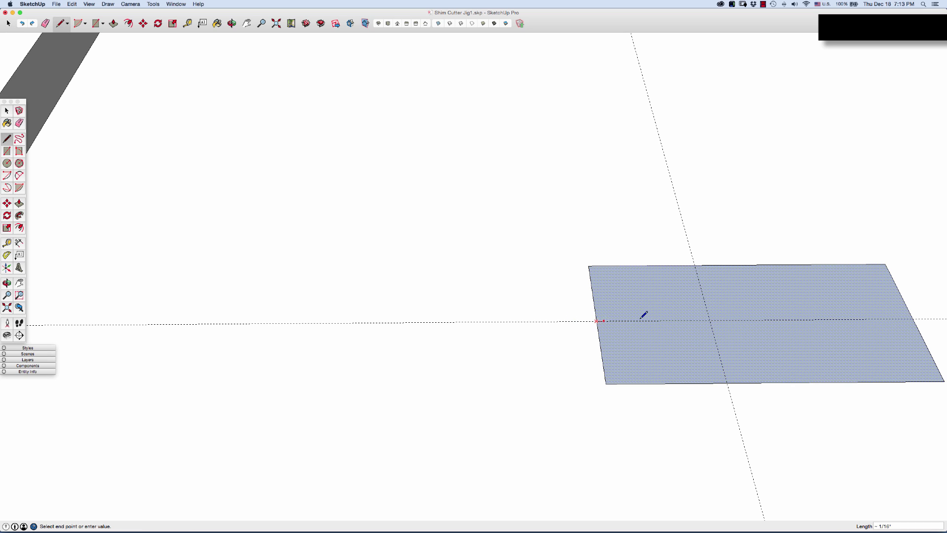
pyautogui.click(711, 321)
pyautogui.click(727, 383)
pyautogui.press('space')
pyautogui.press('Delete')
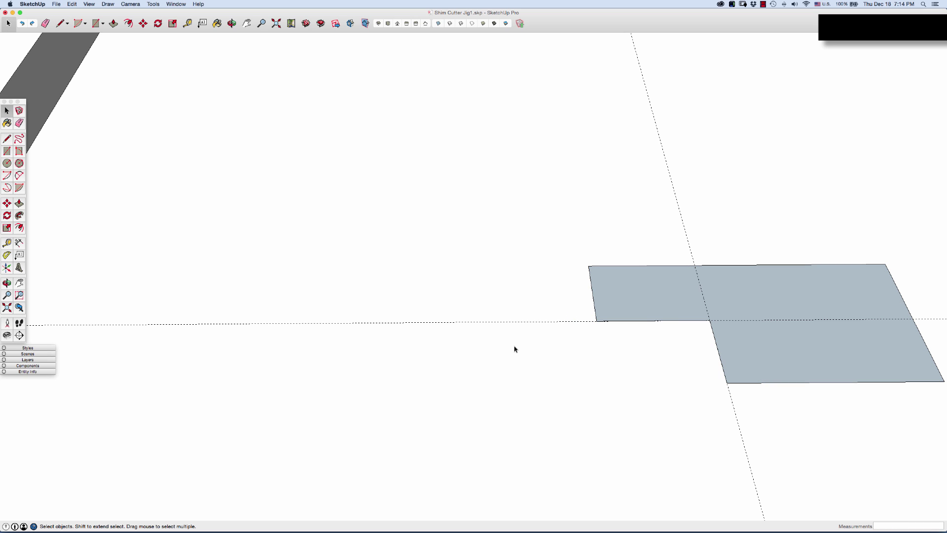
# Step: Group the L-shaped profile and extrude it into a solid block inside the group
pyautogui.doubleClick(666, 292)
pyautogui.rightClick(665, 289)
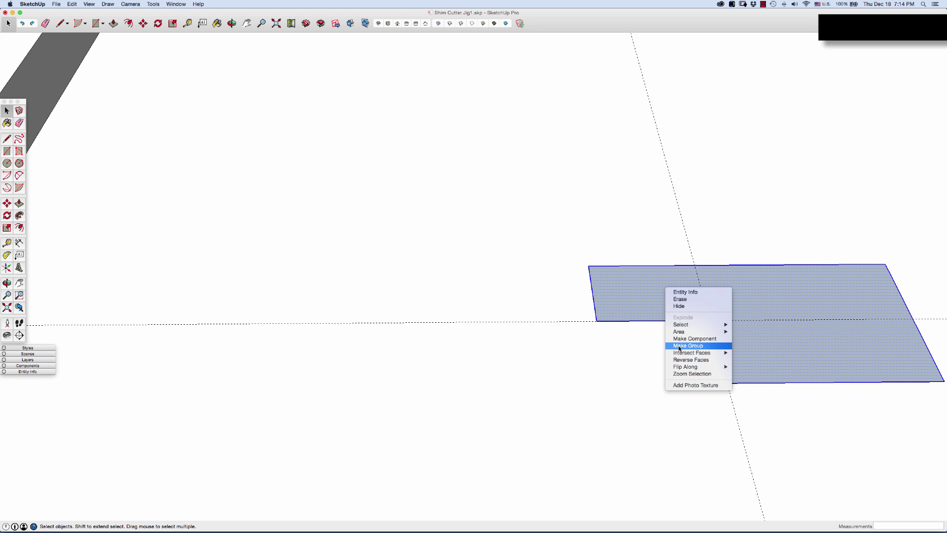
pyautogui.click(679, 345)
pyautogui.doubleClick(675, 305)
pyautogui.doubleClick(676, 307)
pyautogui.press('p')
pyautogui.click(675, 306)
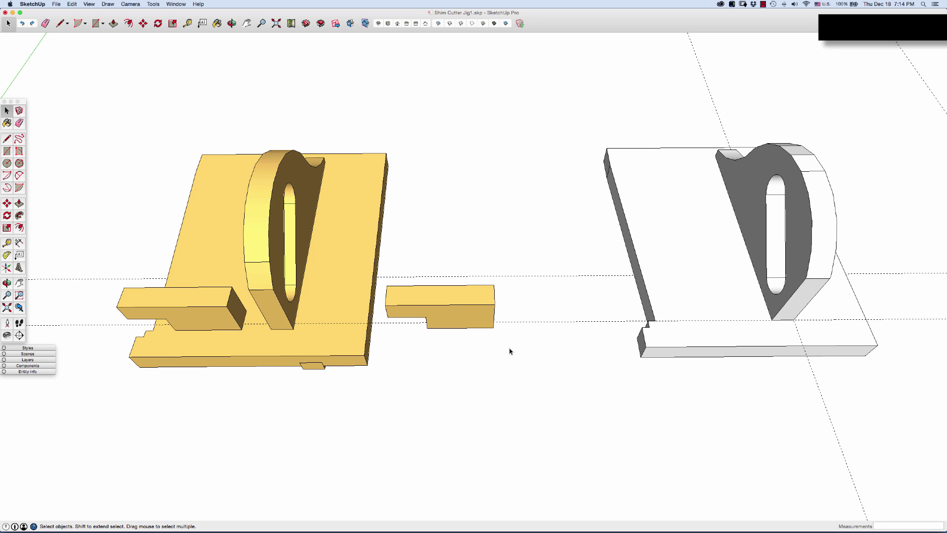
# Step: Place a guide across the new base, offset 3.5" and parallel to its long edge
pyautogui.press('t')
pyautogui.press('Return')
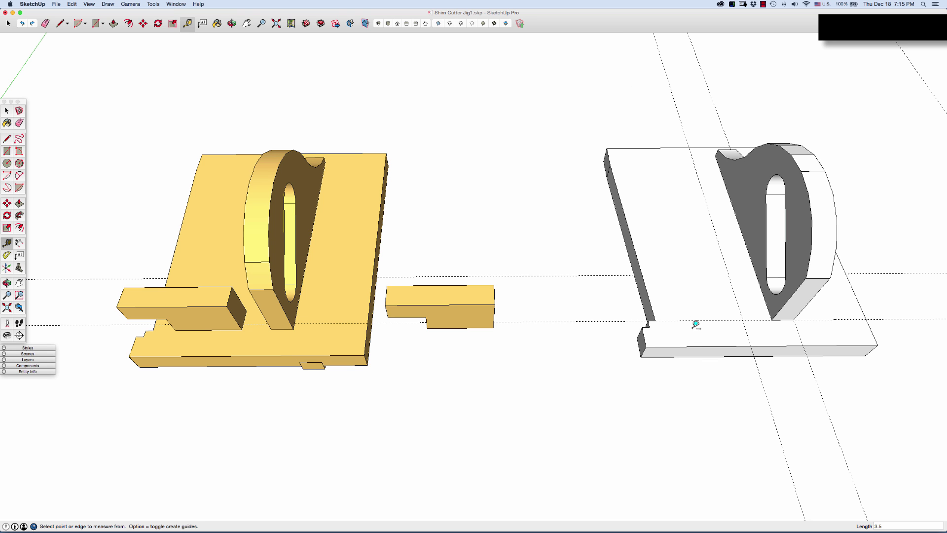
pyautogui.press('space')
pyautogui.scroll(-3, 472, 349)
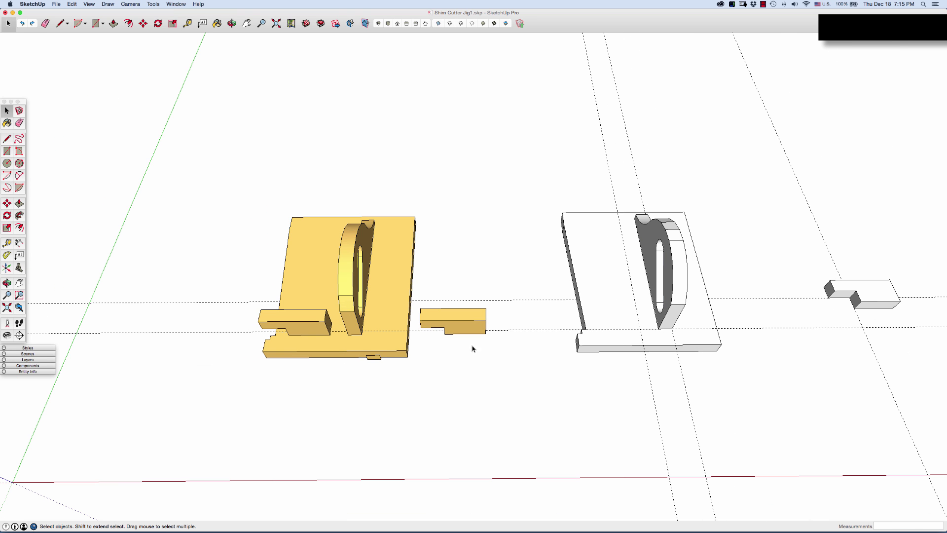
# Step: Move the notched block next to the loose block of the finished model
pyautogui.click(873, 306)
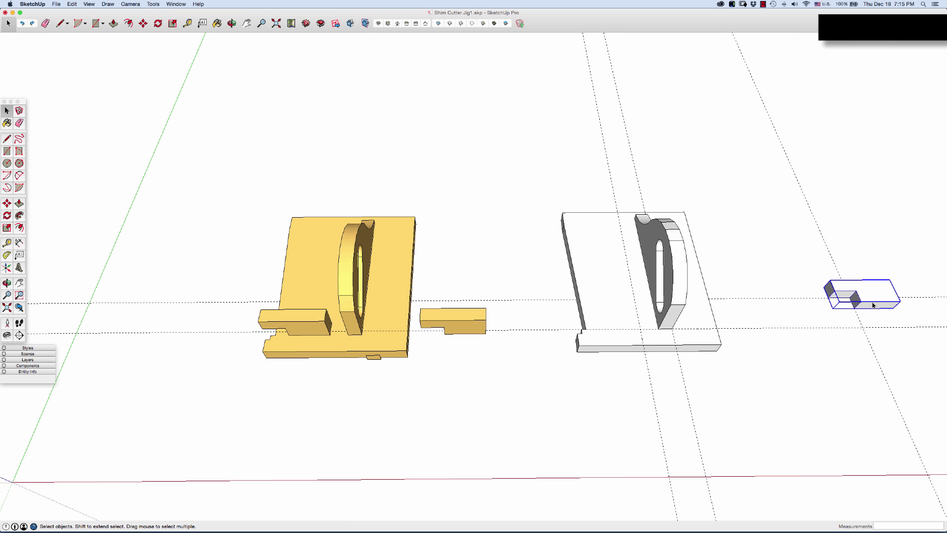
pyautogui.press('m')
pyautogui.click(884, 299)
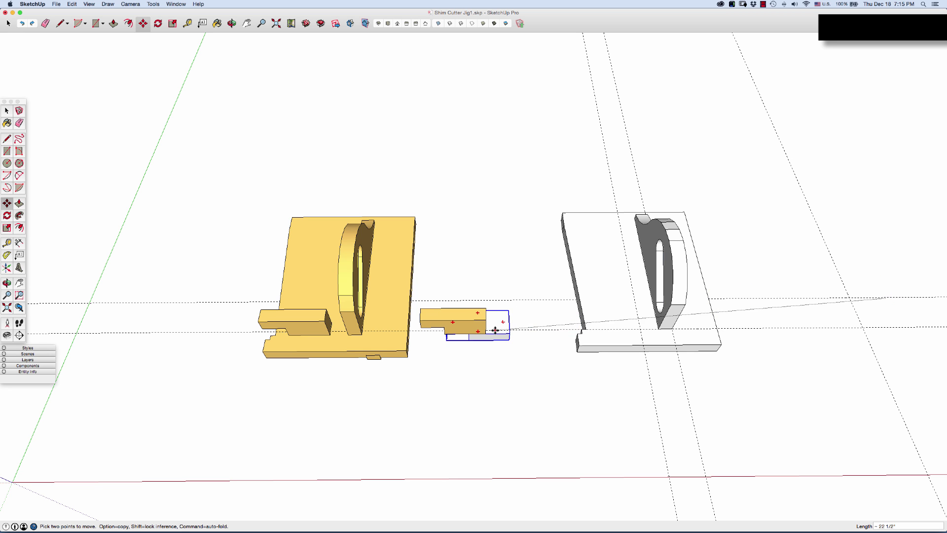
pyautogui.click(542, 362)
# Step: Rotate the notched block 90° about its long axis so it stands on edge with the notch facing down
pyautogui.press('o')
pyautogui.moveTo(551, 363); pyautogui.dragTo(324, 273)
pyautogui.scroll(3, 466, 385)
pyautogui.scroll(3, 465, 385)
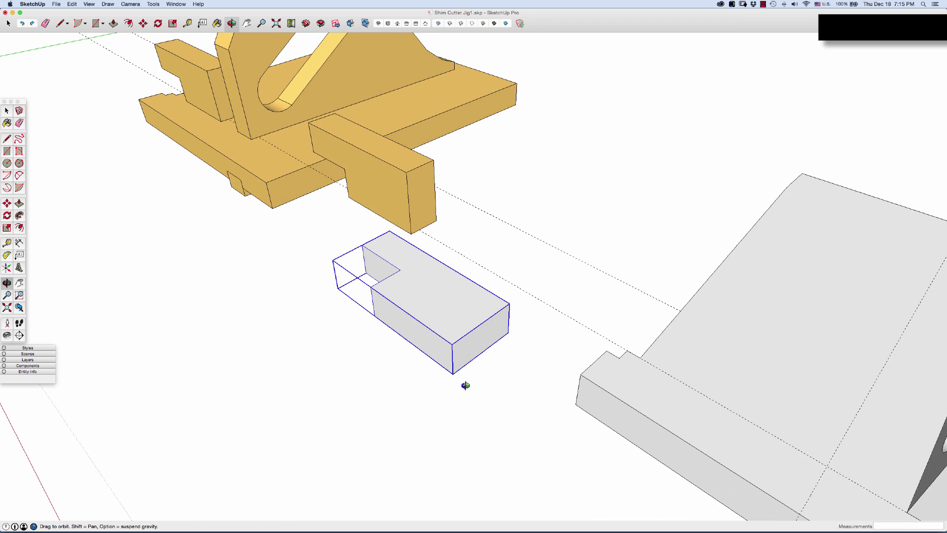
pyautogui.scroll(1, 467, 385)
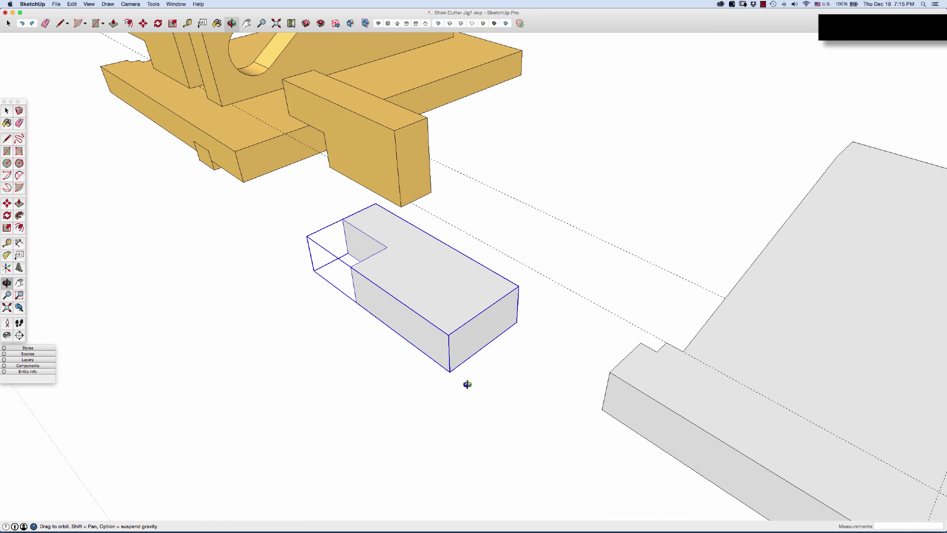
pyautogui.press('m')
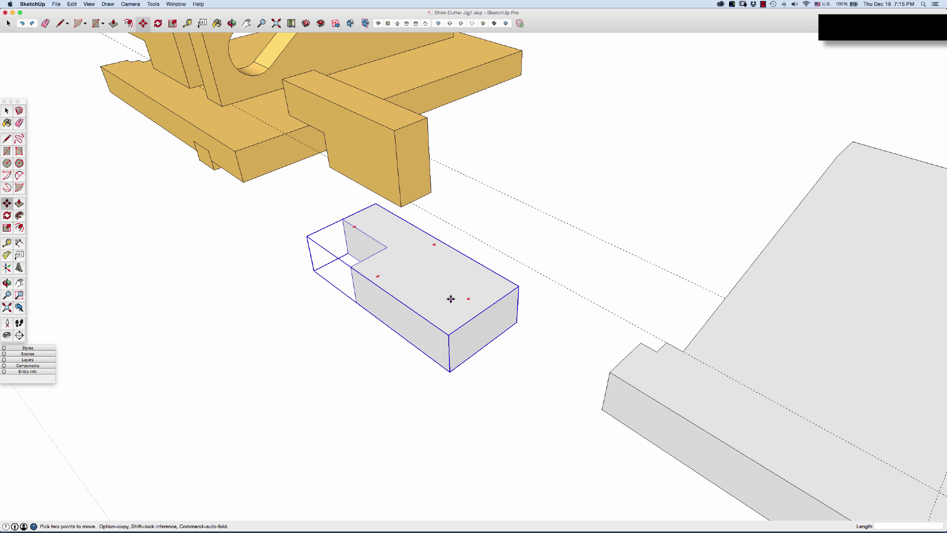
pyautogui.click(457, 349)
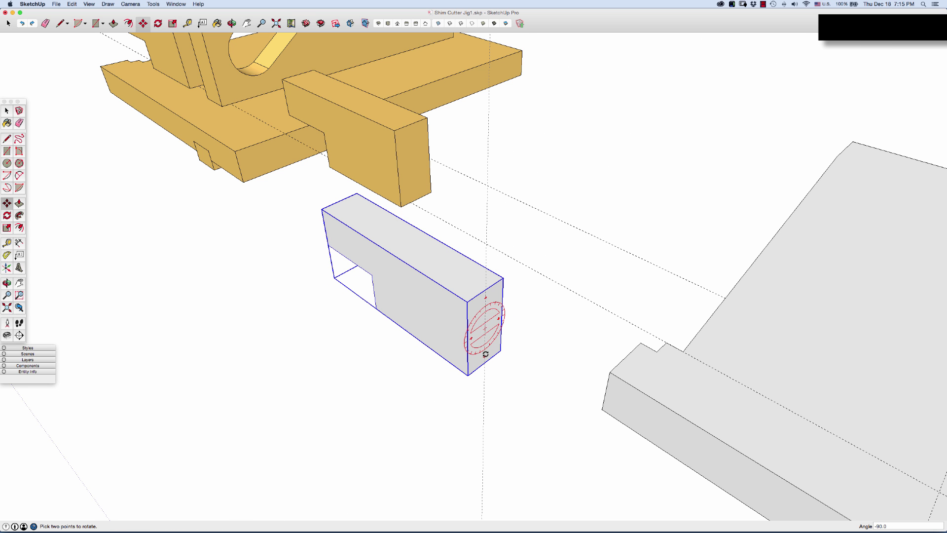
# Step: Move the upright block by its bottom front corner onto the guide intersection on top of the new base
pyautogui.scroll(-3, 439, 325)
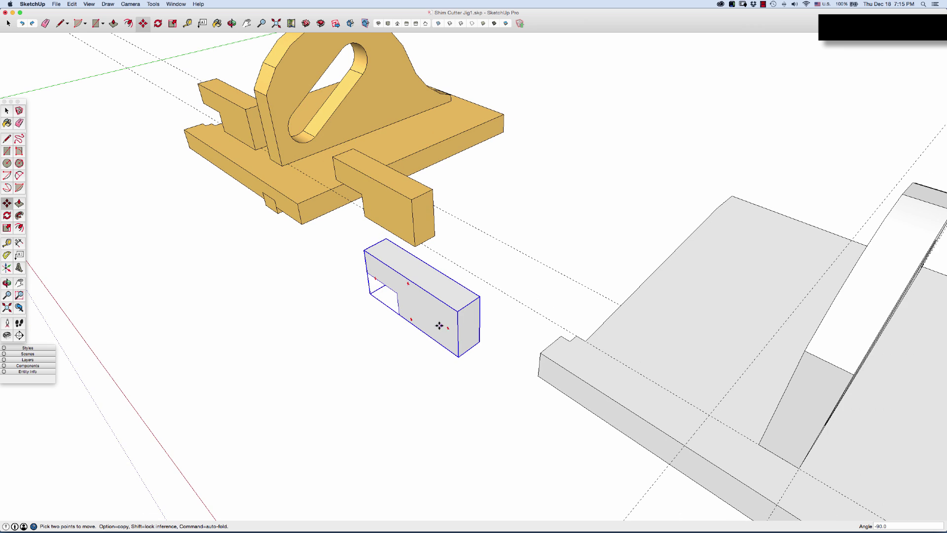
pyautogui.click(457, 356)
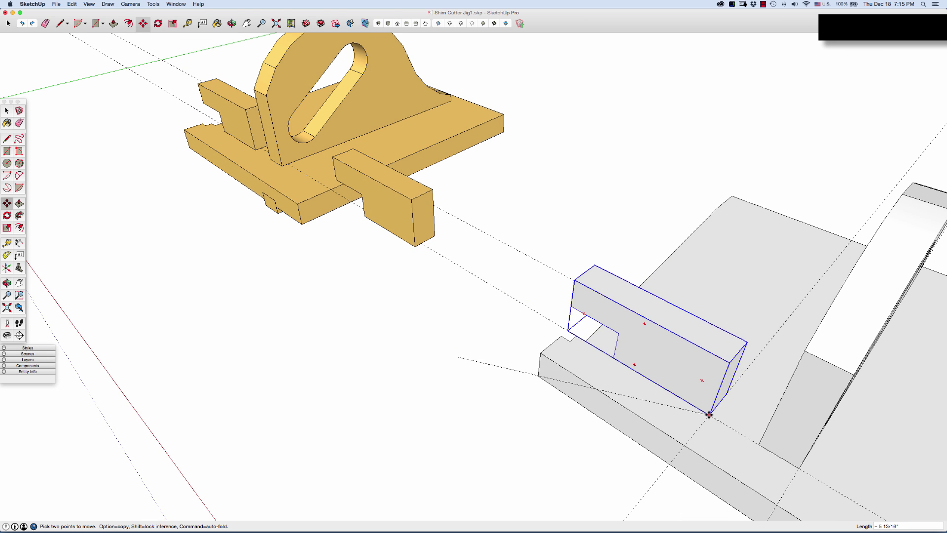
pyautogui.click(708, 414)
pyautogui.scroll(-10, 708, 414)
# Step: Place two guides on the underside of the base, one 1.5" in from its long right edge and one 0.75" further in
pyautogui.moveTo(634, 249); pyautogui.dragTo(729, 349, button='middle')
pyautogui.scroll(2, 713, 333)
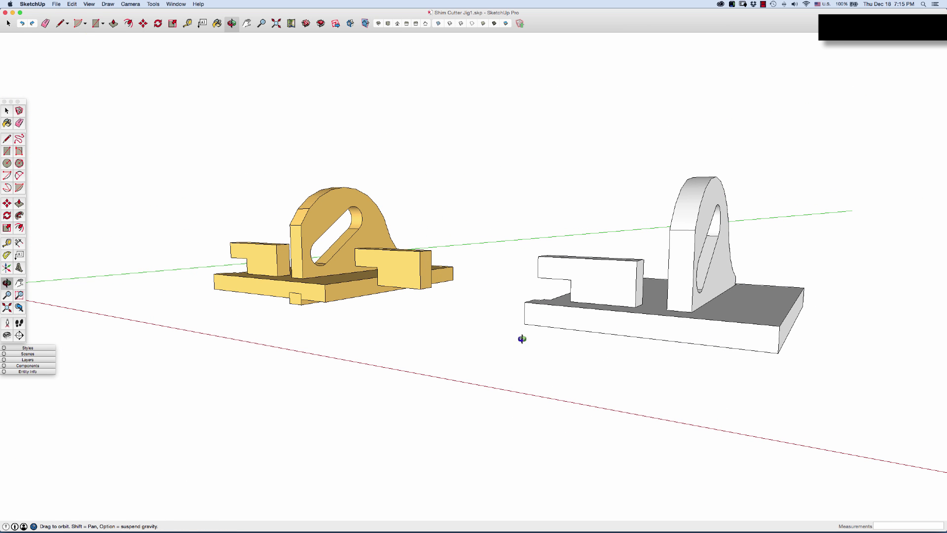
pyautogui.moveTo(298, 298); pyautogui.dragTo(606, 287)
pyautogui.press('t')
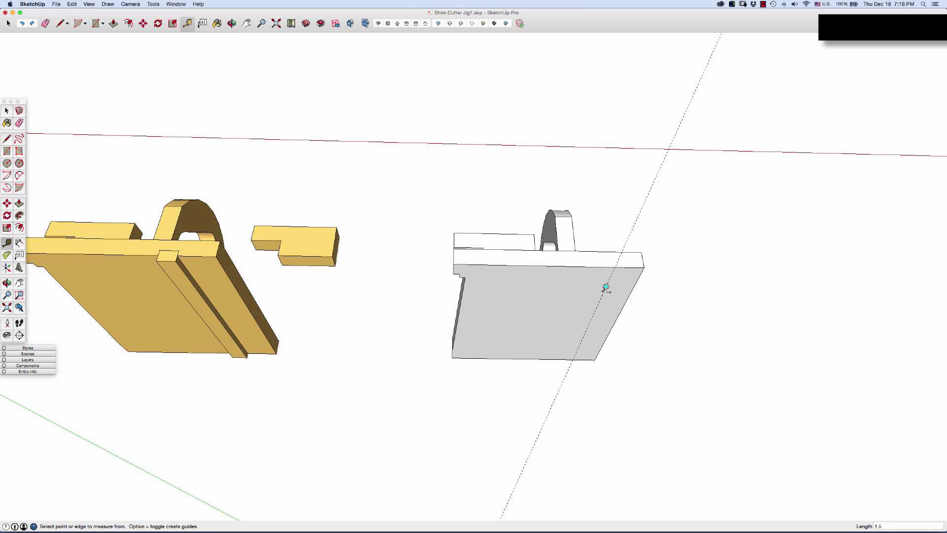
pyautogui.click(607, 287)
pyautogui.write('.75')
pyautogui.press('Return')
pyautogui.scroll(3, 630, 278)
# Step: Open the base group and draw two lines along the guides across its underside, from edge to edge
pyautogui.press('space')
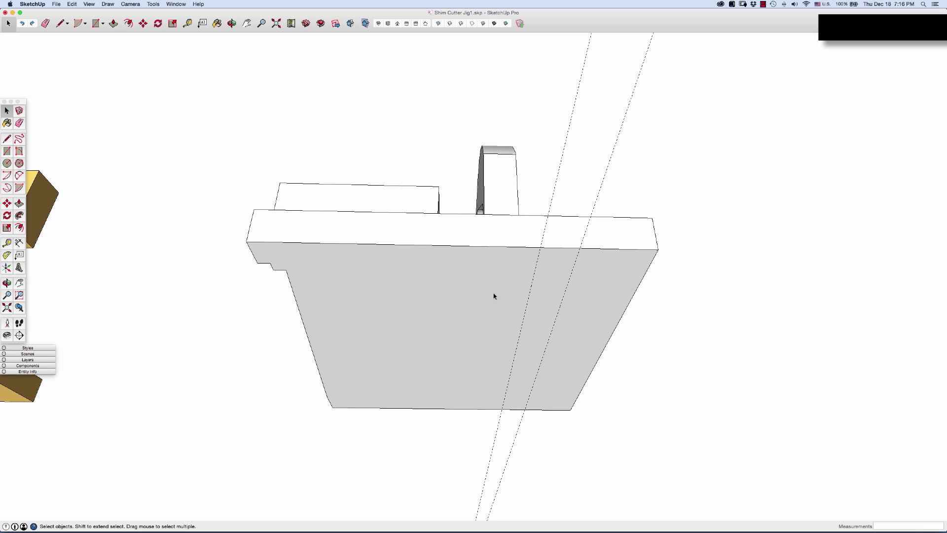
pyautogui.doubleClick(543, 298)
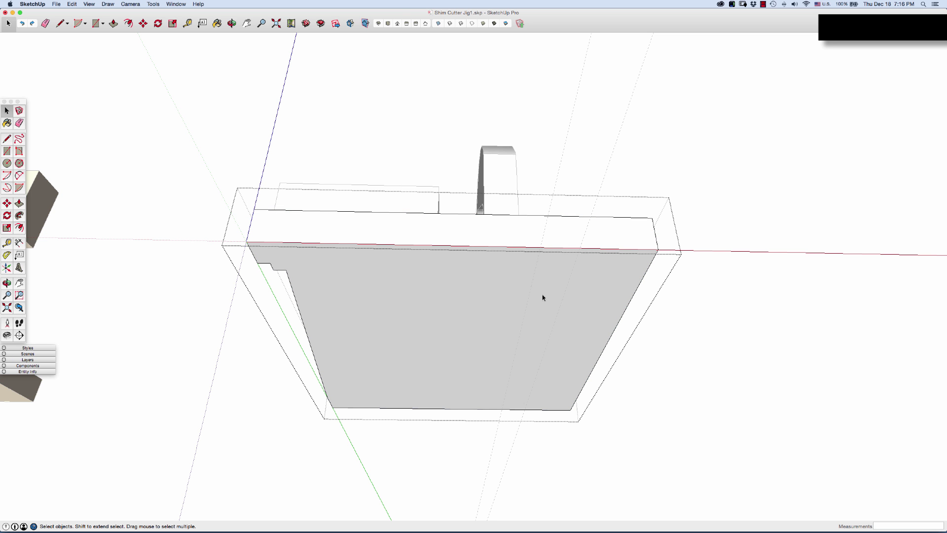
pyautogui.click(543, 297)
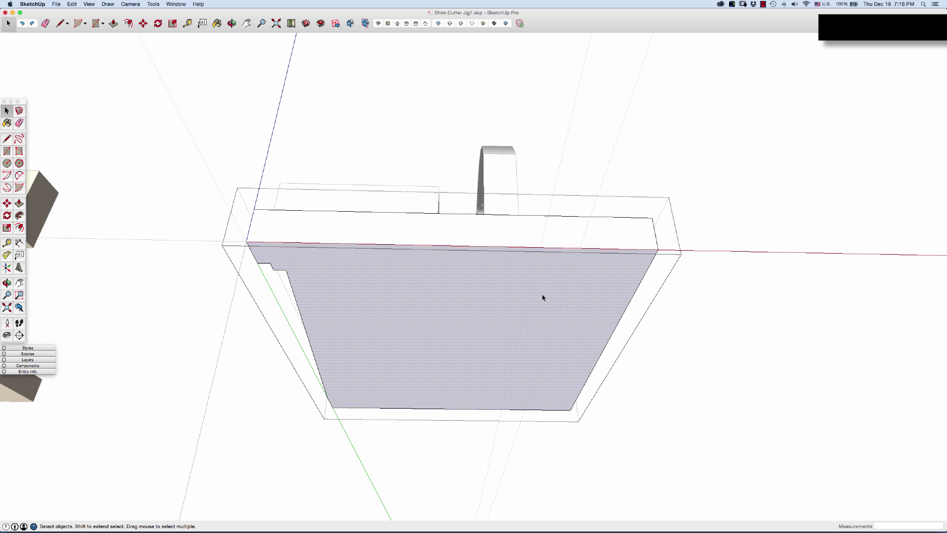
pyautogui.press('l')
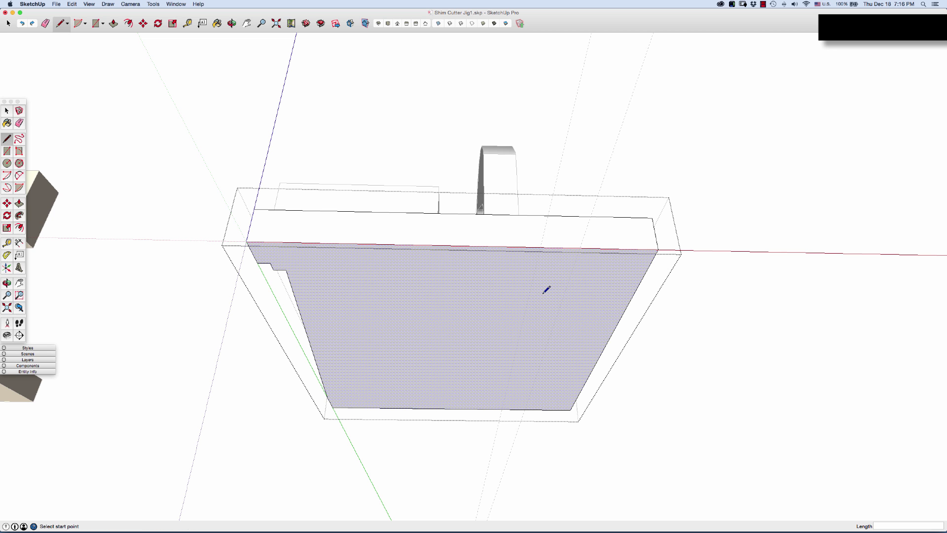
pyautogui.click(502, 409)
pyautogui.click(540, 250)
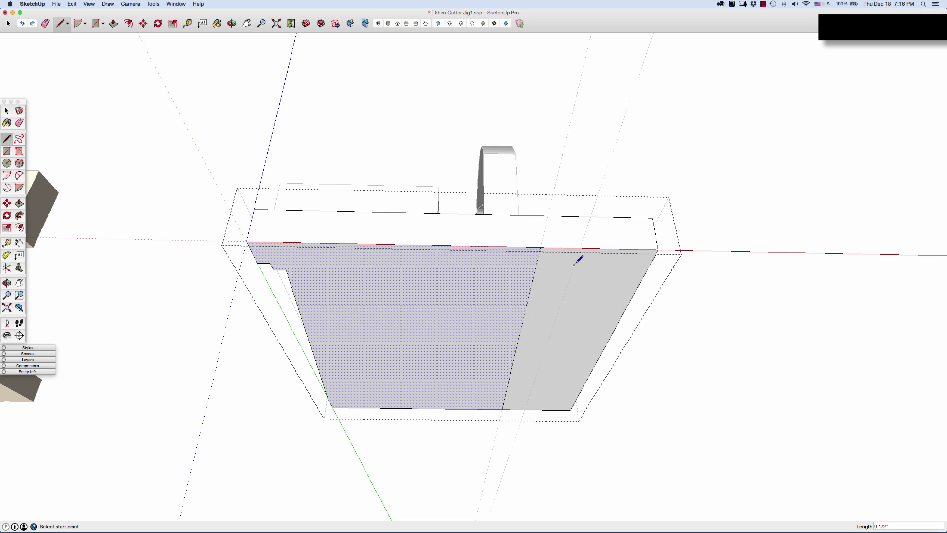
pyautogui.click(580, 248)
pyautogui.click(525, 409)
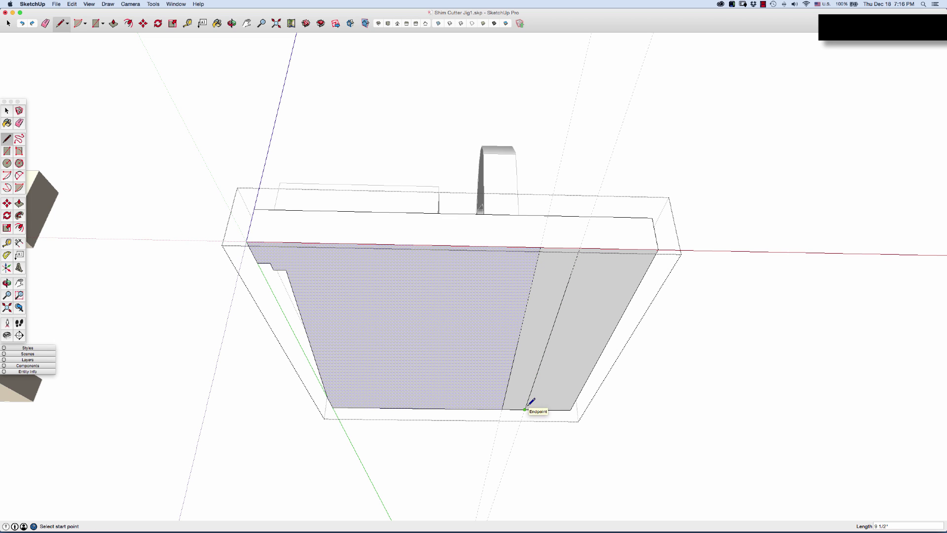
# Step: Push the strip between the two lines 1/4" into the base to form a groove and close the group
pyautogui.press('space')
pyautogui.click(542, 313)
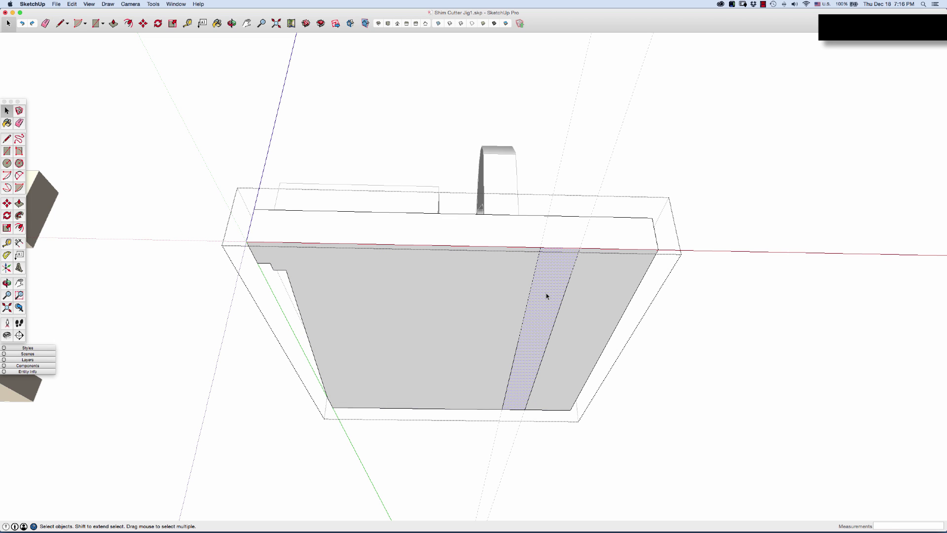
pyautogui.press('p')
pyautogui.doubleClick(546, 292)
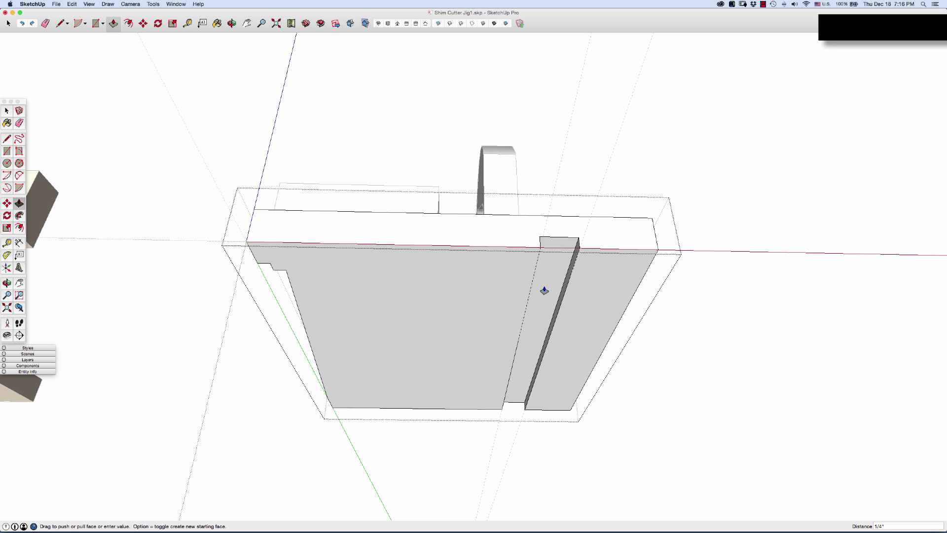
pyautogui.press('space')
pyautogui.click(744, 361)
pyautogui.scroll(-8, 611, 344)
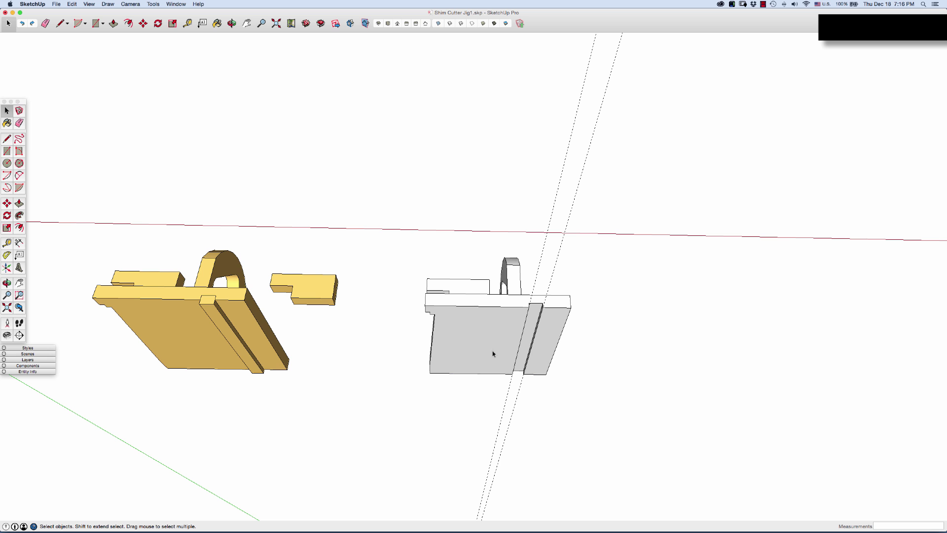
# Step: Draw a small rectangle on the ground to the right of the base and select it with its edges
pyautogui.press('o')
pyautogui.moveTo(512, 317); pyautogui.dragTo(530, 290)
pyautogui.scroll(3, 499, 337)
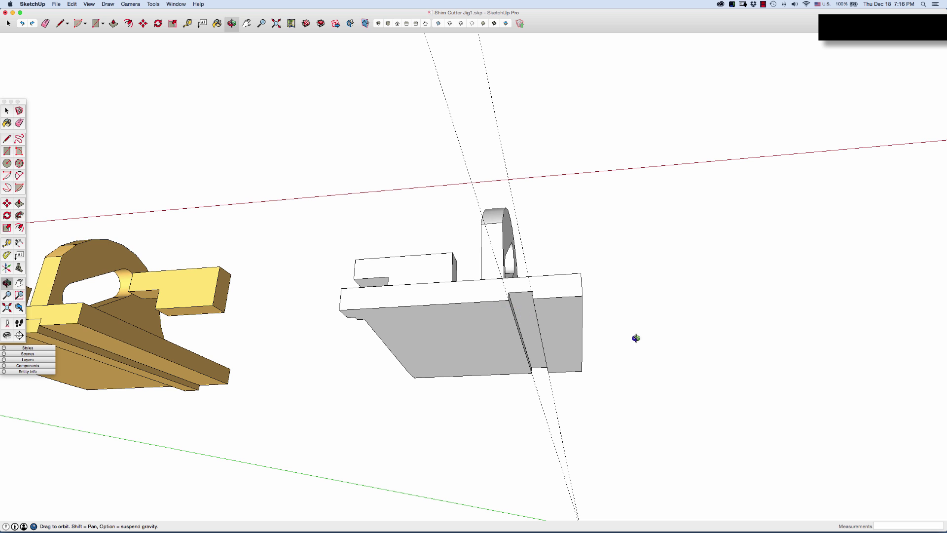
pyautogui.press('r')
pyautogui.click(667, 311)
pyautogui.click(742, 319)
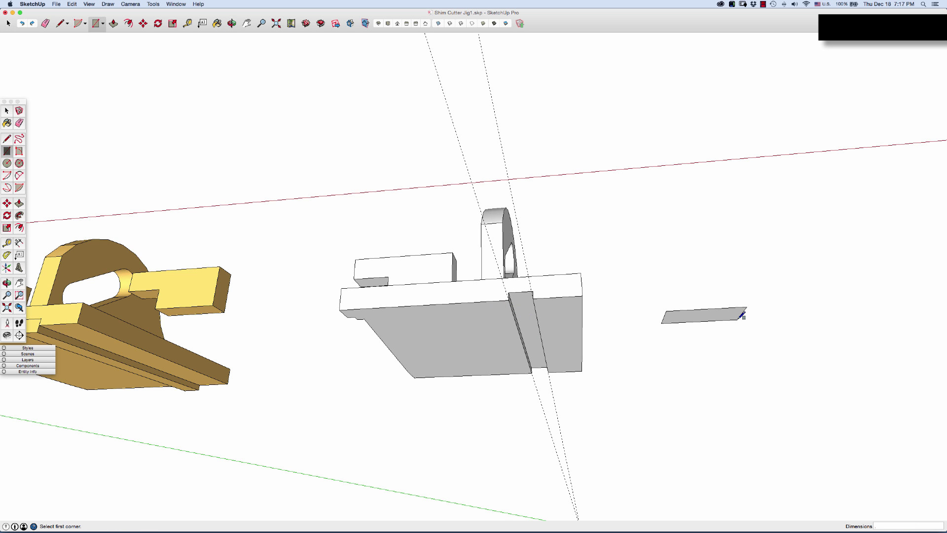
pyautogui.scroll(2, 683, 317)
pyautogui.press('space')
pyautogui.click(681, 317)
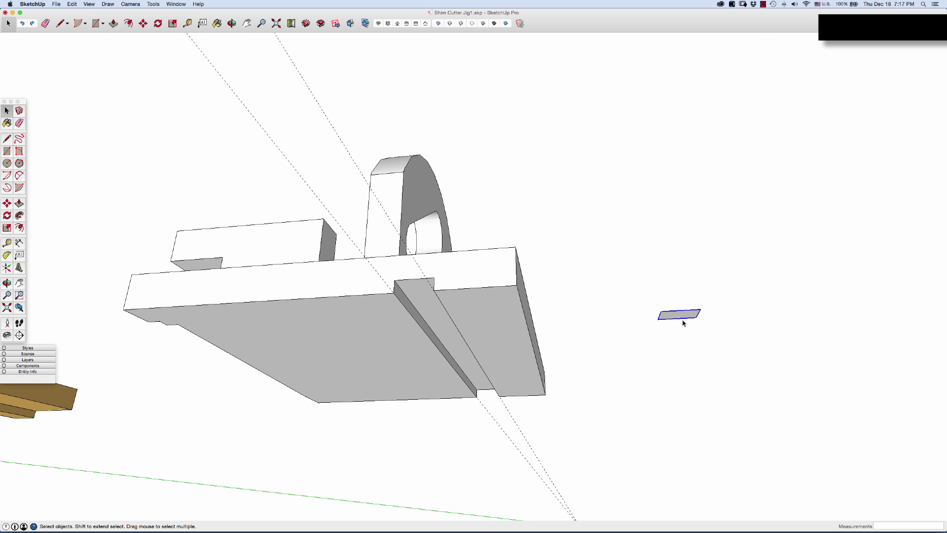
# Step: Remove the small rectangle and the guides around the base, and select the whole rebuilt jig as one group
pyautogui.moveTo(683, 323); pyautogui.dragTo(689, 451)
pyautogui.moveTo(689, 451); pyautogui.dragTo(628, 339, button='middle')
pyautogui.hotkey('ctrl', 'z')
pyautogui.hotkey('ctrl', 'z')
pyautogui.press('t')
pyautogui.click(610, 319)
pyautogui.press('m')
pyautogui.click(607, 364)
pyautogui.moveTo(607, 364); pyautogui.dragTo(348, 355, button='middle')
pyautogui.click(483, 336)
pyautogui.press('p')
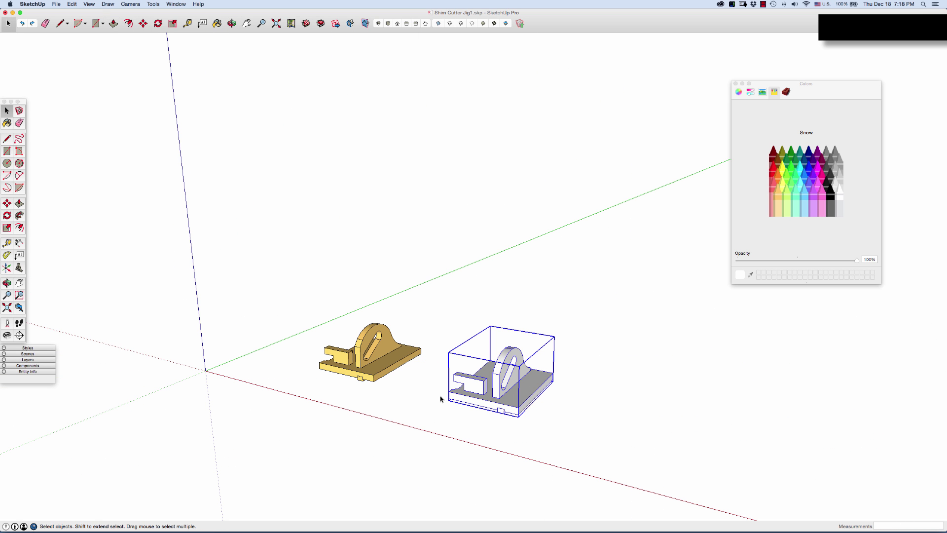
# Step: Sample the Cantaloupe colour from the finished model and paint the rebuilt jig group with it
pyautogui.press('b')
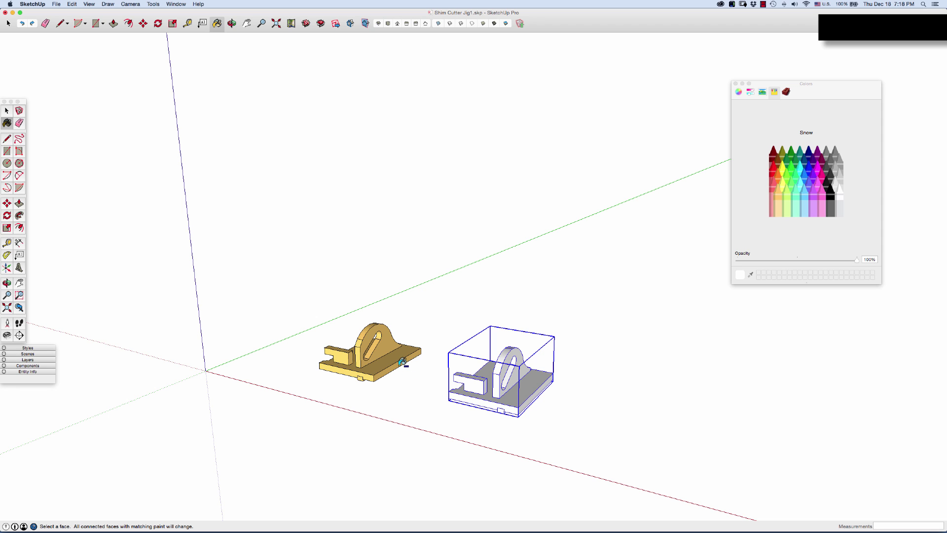
pyautogui.press('super')
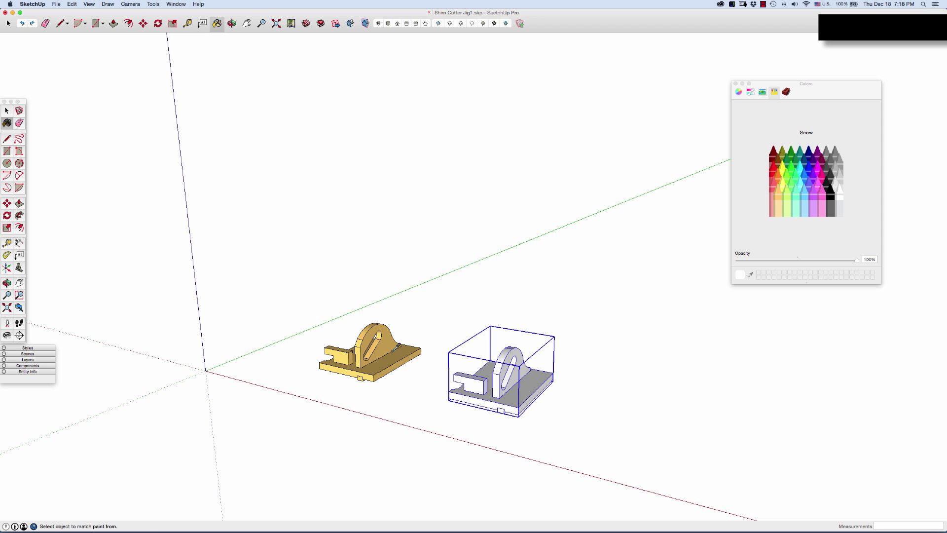
pyautogui.keyDown('super'); pyautogui.click(395, 353); pyautogui.keyUp('super')
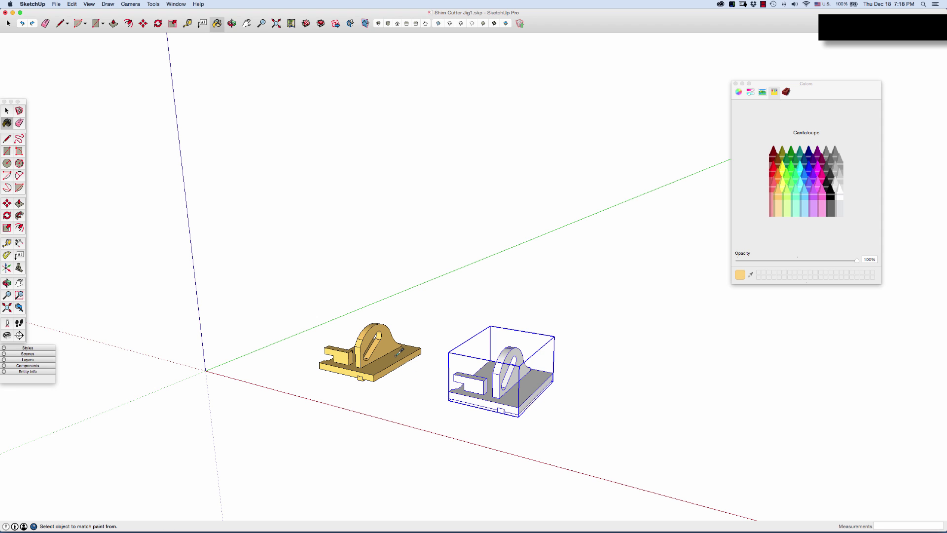
pyautogui.click(510, 389)
pyautogui.press('space')
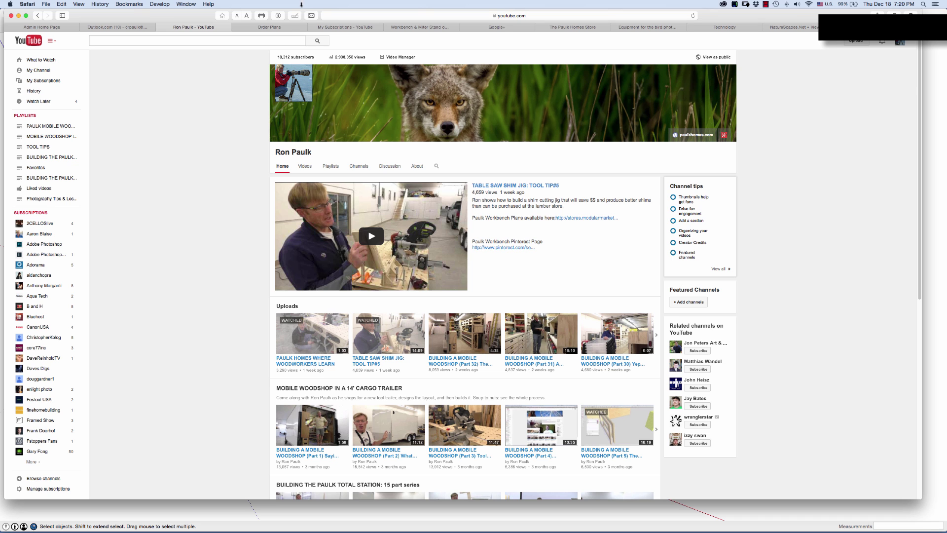
# Step: Switch to Safari, show the Paulk Homes Order Plans page and follow its link to The Paulk Homes Store
pyautogui.click(289, 28)
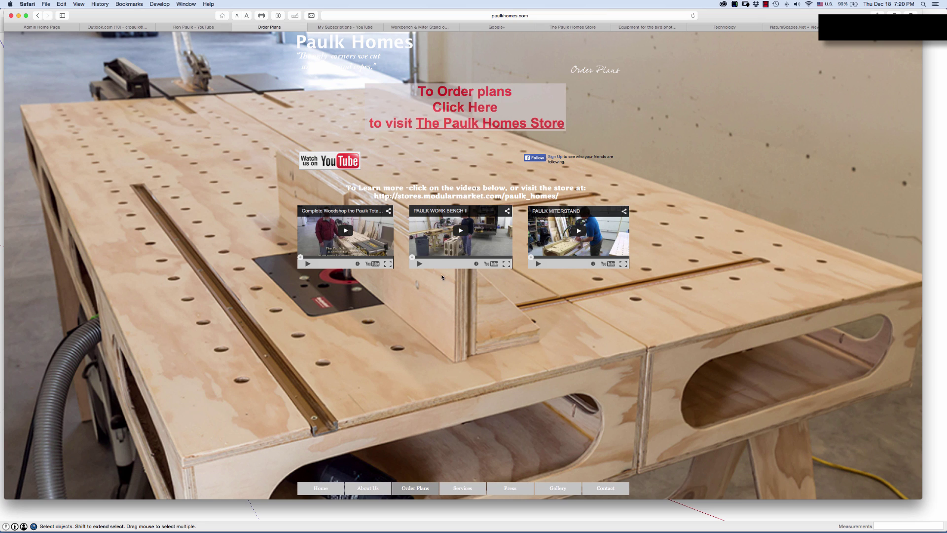
pyautogui.click(472, 125)
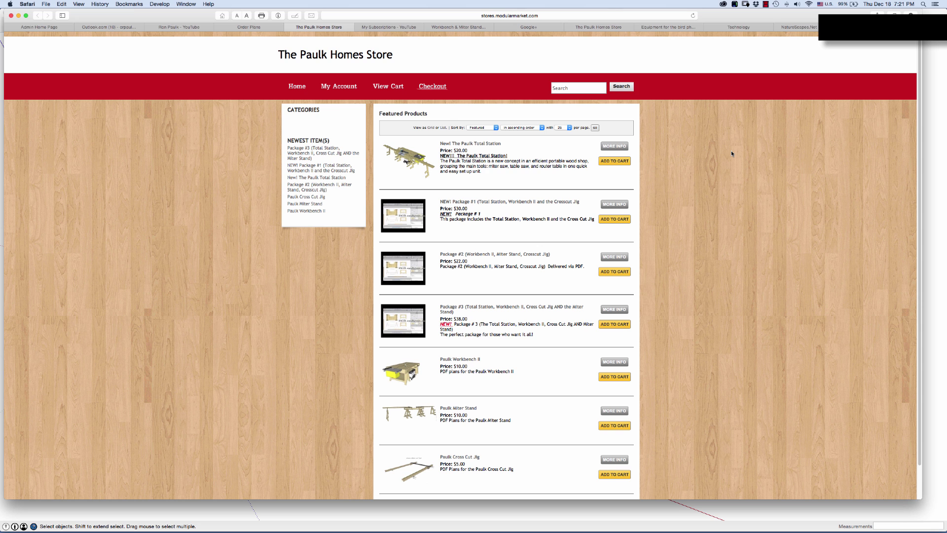
# Step: Look through the Paulk Workbench & Miter Stand board on Pinterest and open the second Paulk Total Station pin
pyautogui.hotkey('ctrl', 'Tab')
pyautogui.hotkey('ctrl', 'Tab')
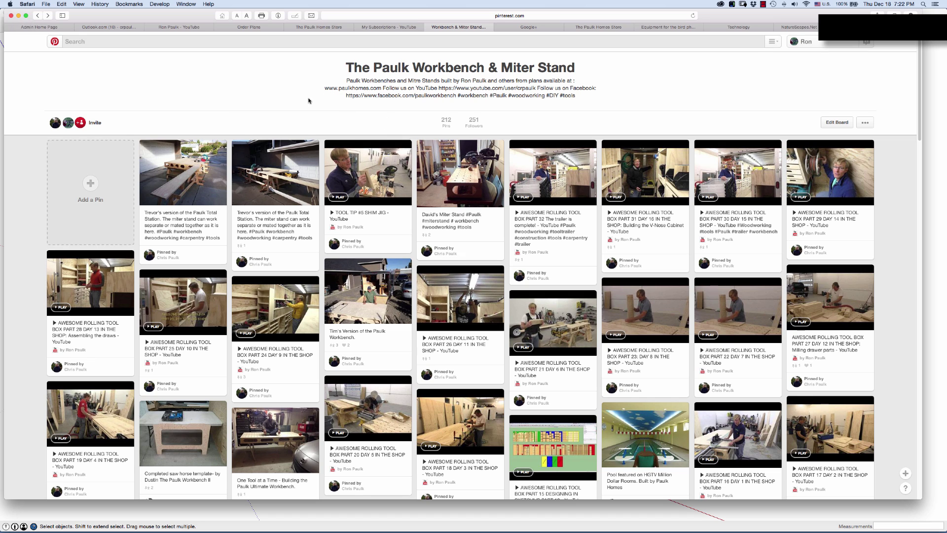
pyautogui.scroll(-1, 308, 101)
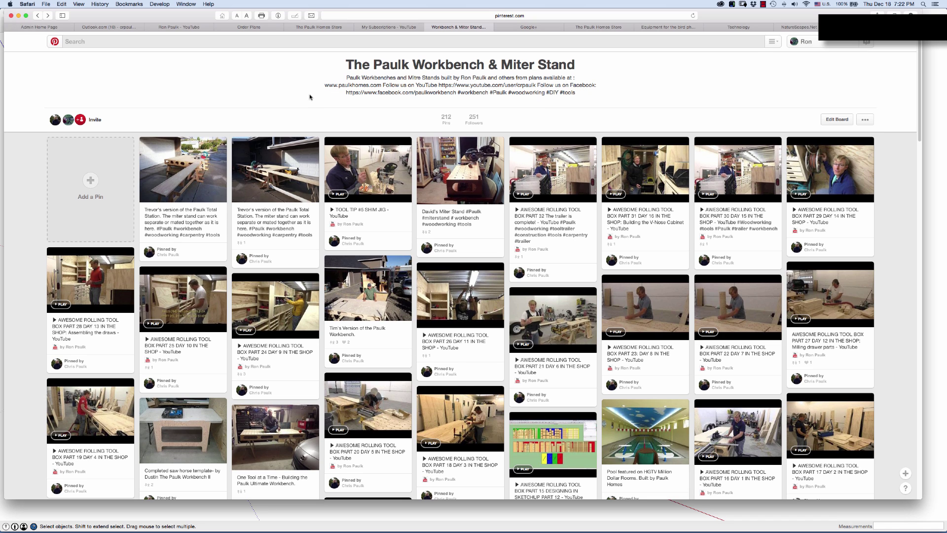
pyautogui.scroll(-2, 311, 97)
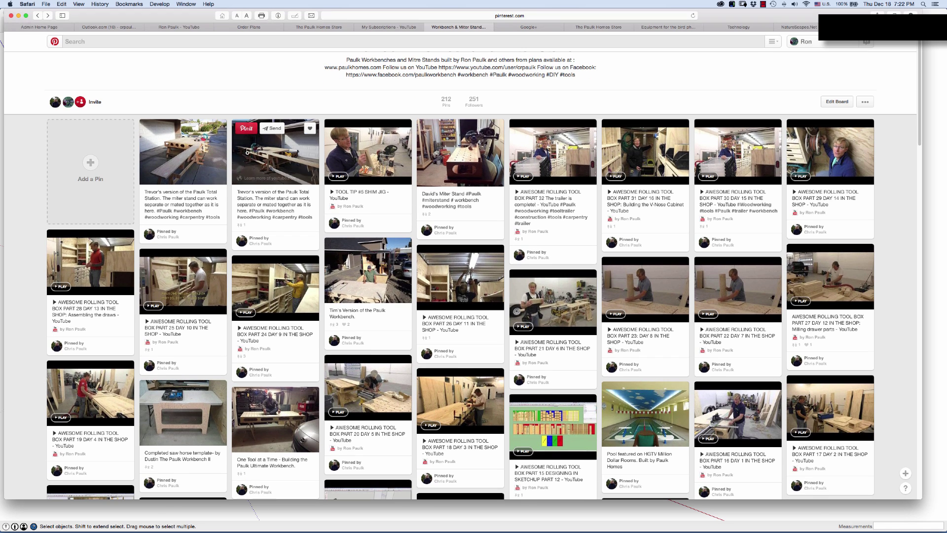
pyautogui.moveTo(205, 170)
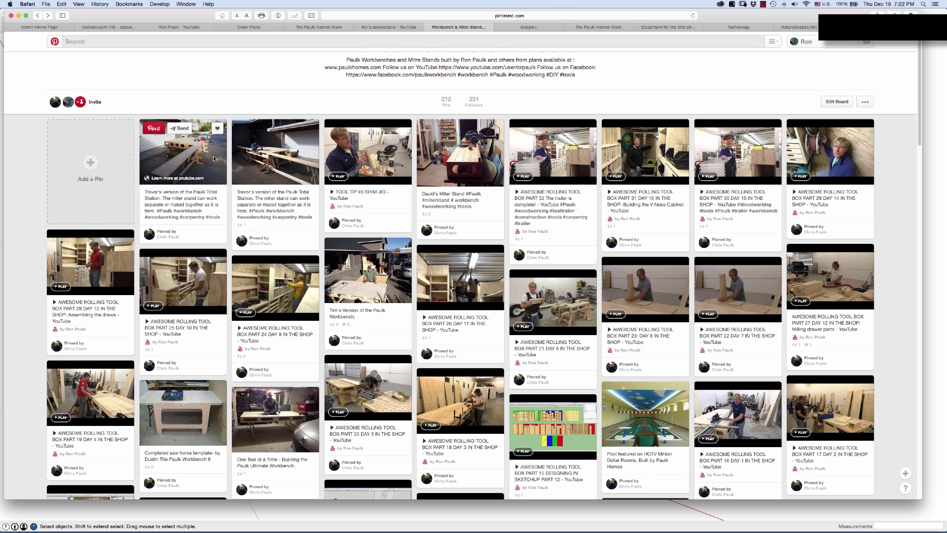
pyautogui.click(267, 156)
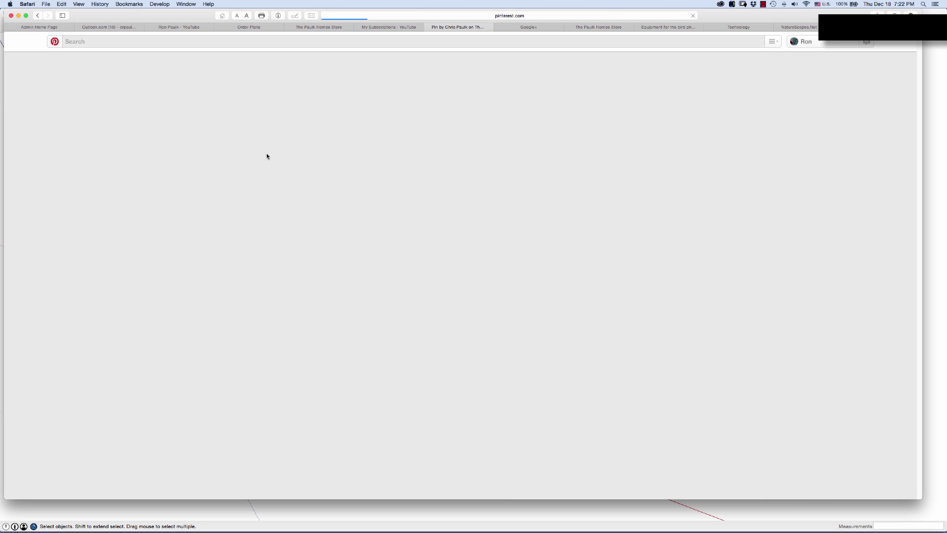